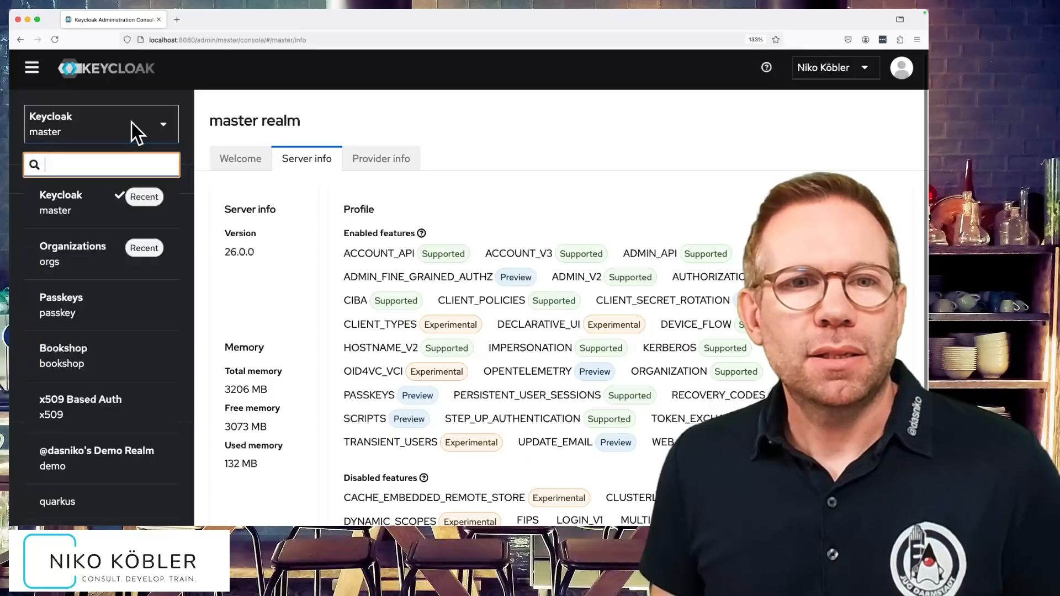
- Switch to the orgs realm and confirm the Organizations toggle is On in its Realm settings
left_click(86, 249)
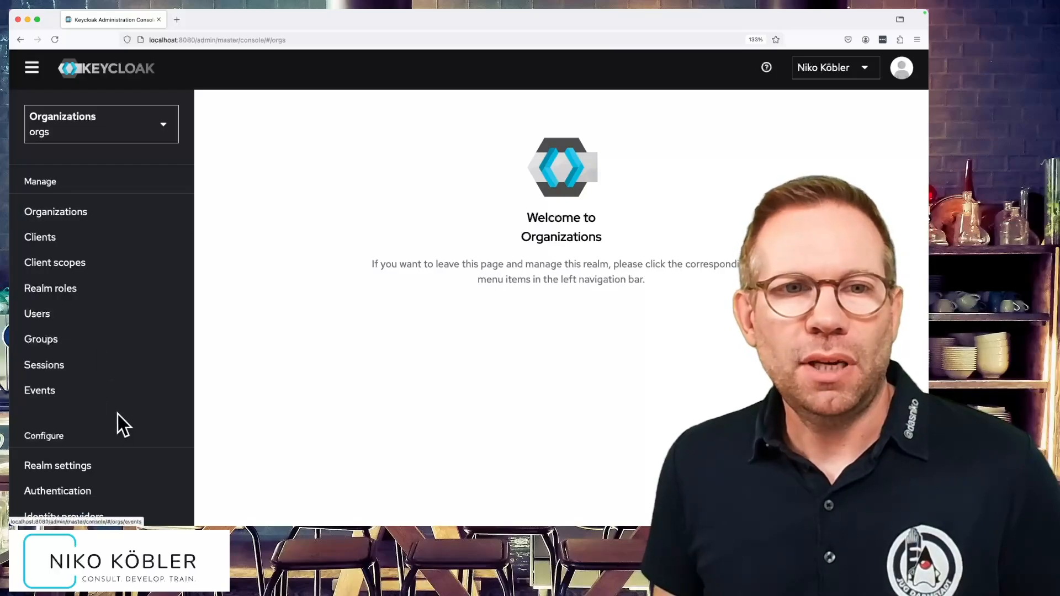
left_click(78, 465)
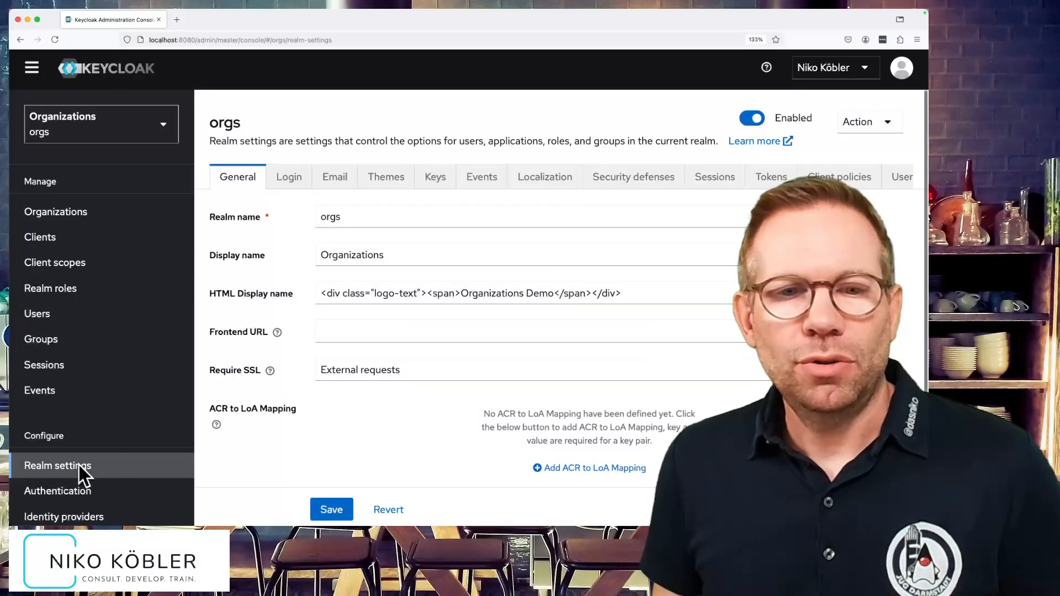
scroll(310, 392, "down", 5)
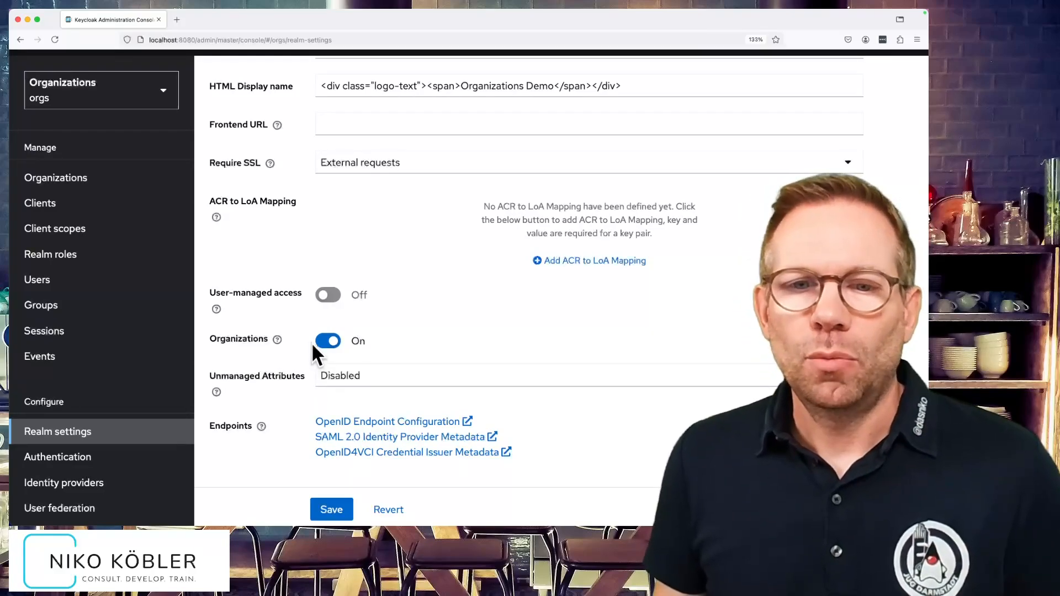
- Create and save organization MyOrg with alias myorg and domain keycloak.de
left_click(85, 180)
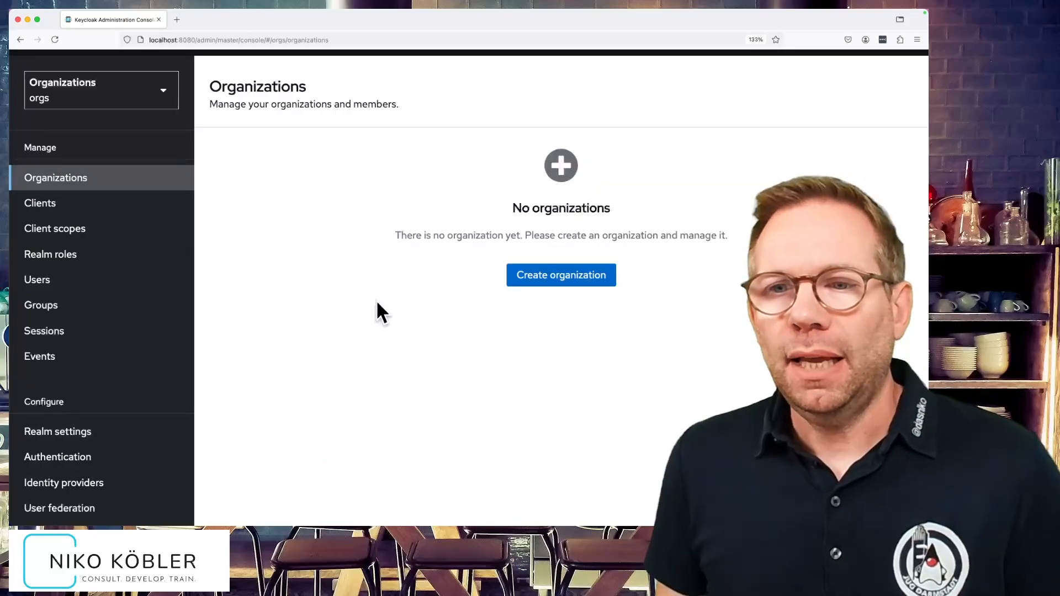
left_click(551, 276)
left_click(345, 153)
left_click(376, 155)
type("MyOrg")
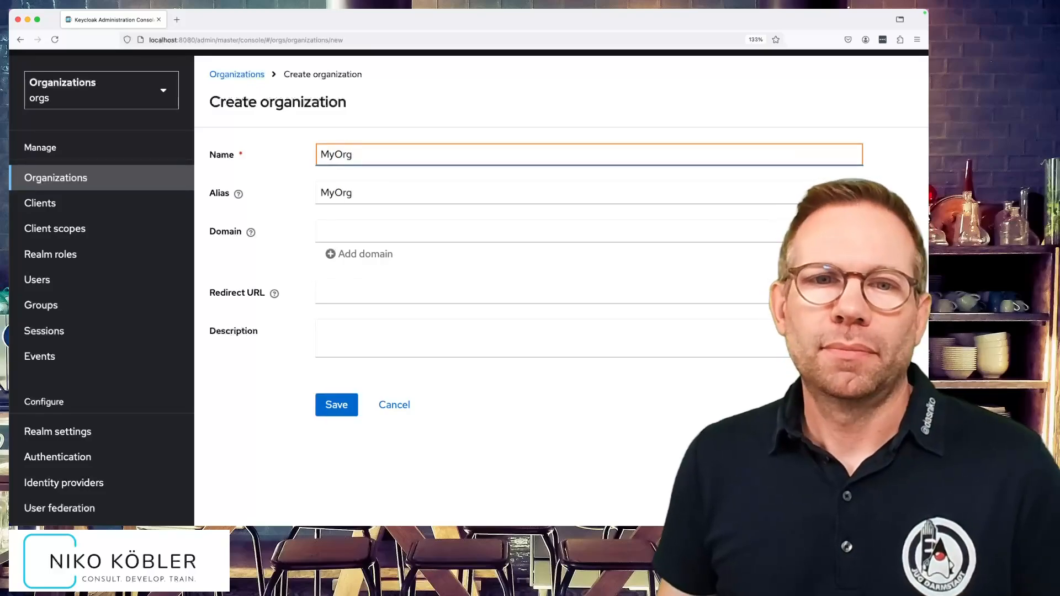
left_click_drag(362, 151, 318, 157)
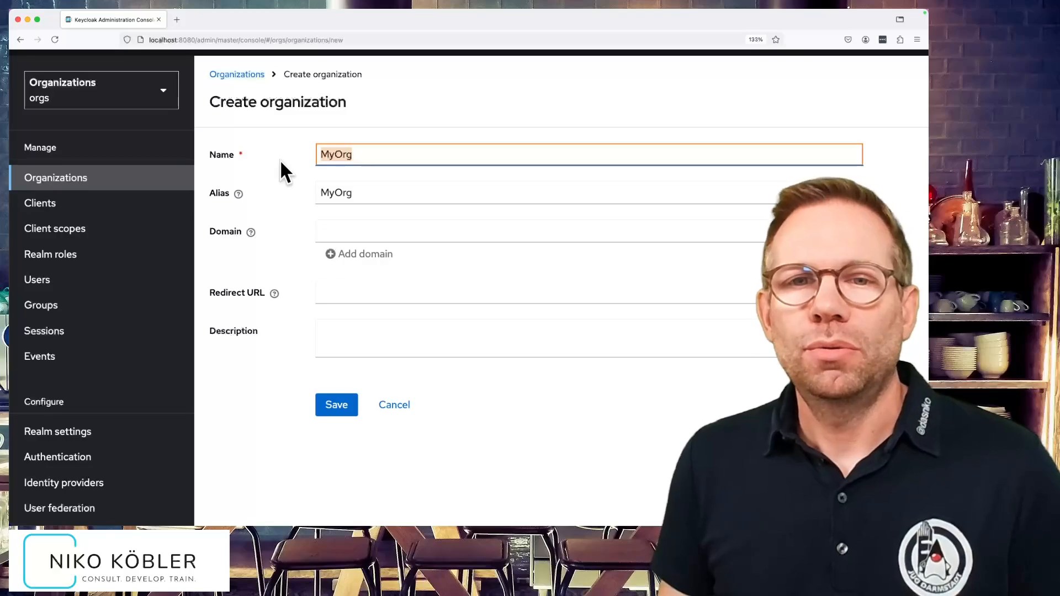
left_click_drag(372, 191, 288, 190)
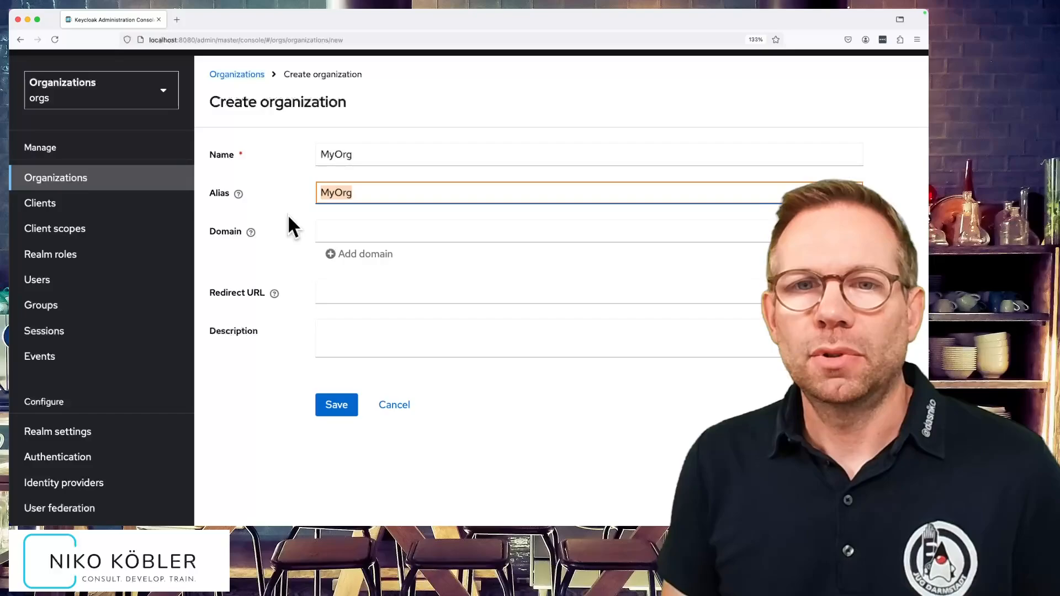
type("myorg")
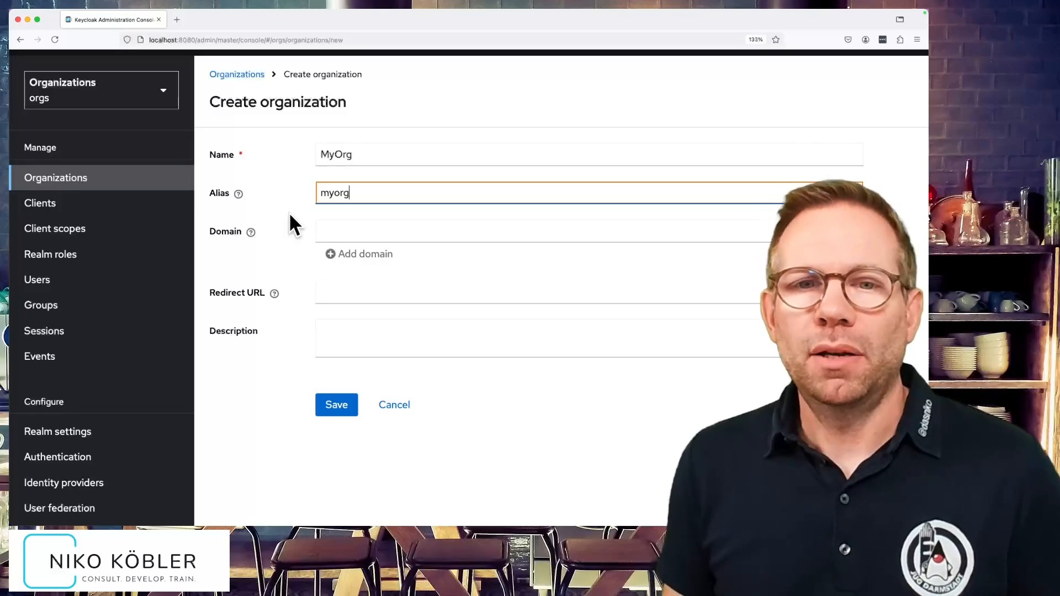
left_click(359, 231)
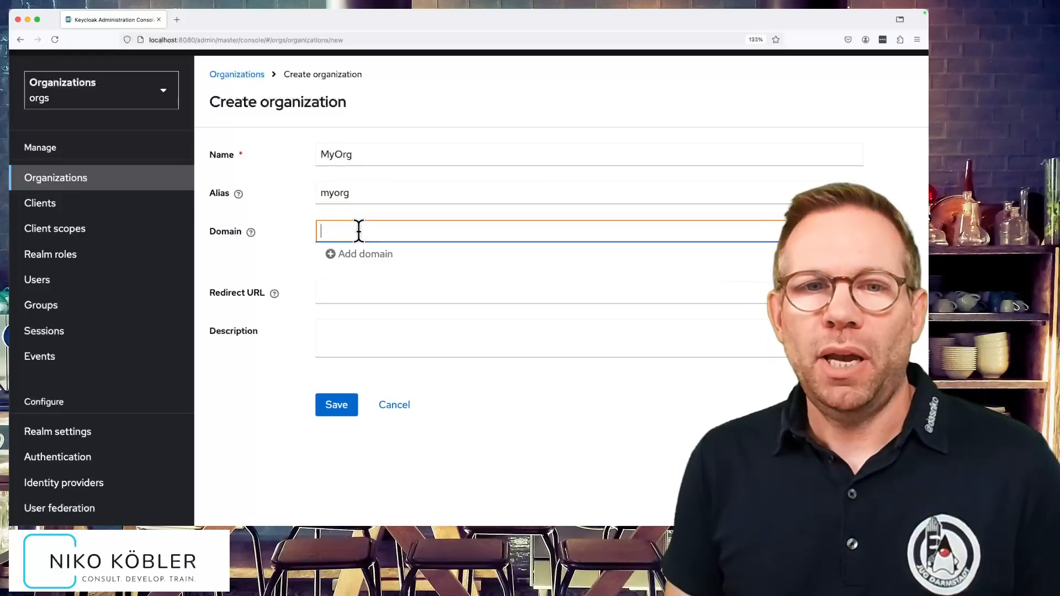
type("keycl")
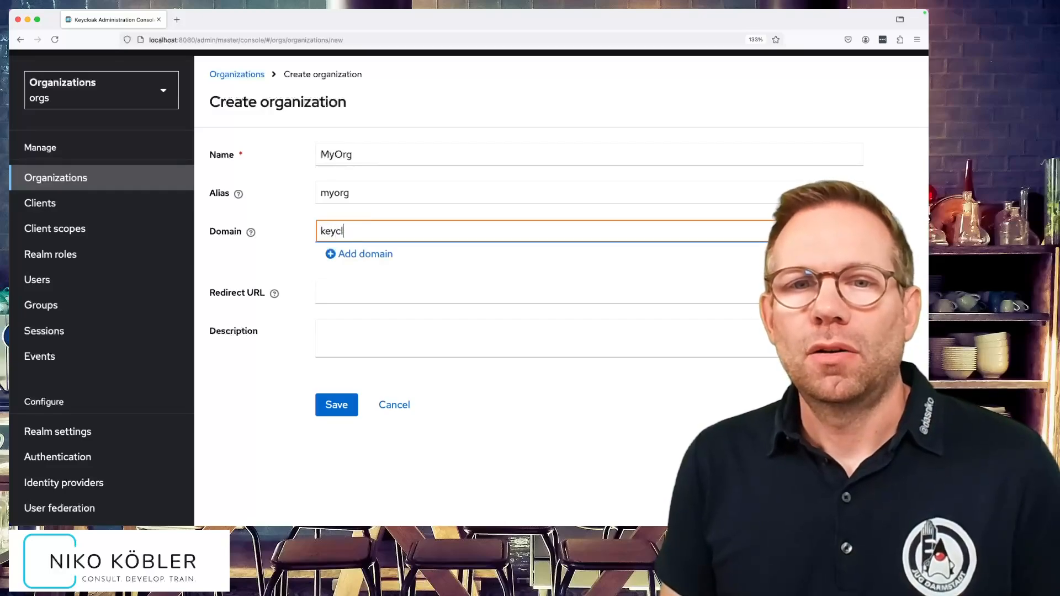
type("oak.de")
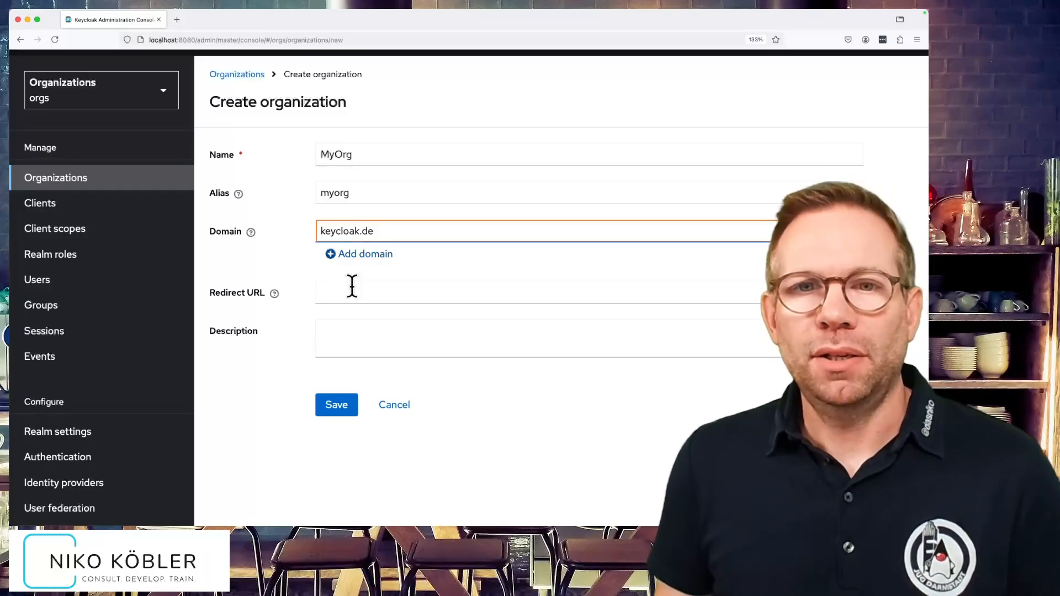
left_click(344, 408)
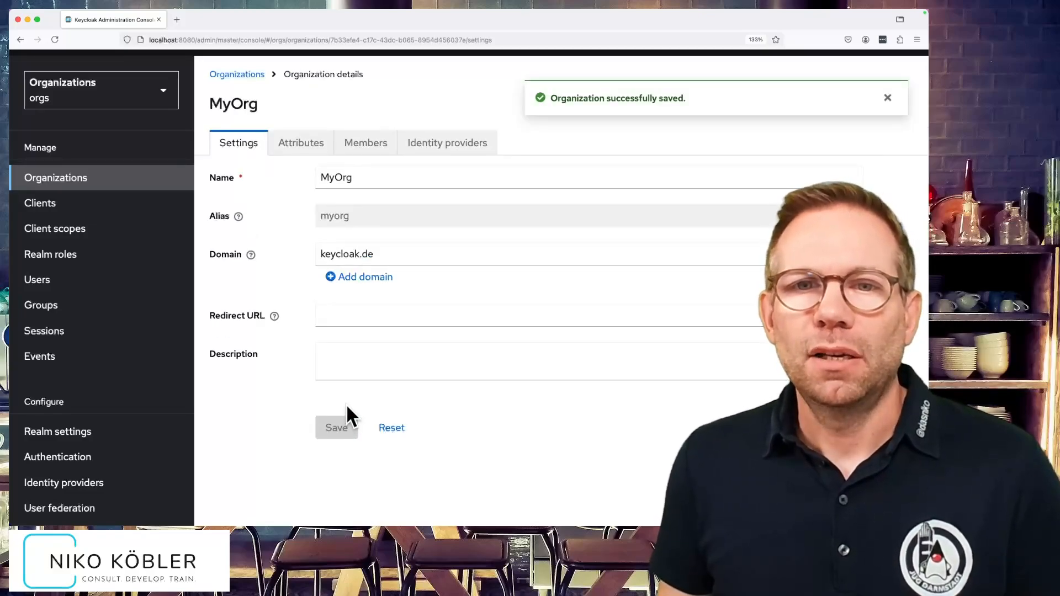
- Save a customerId attribute holding a sample customer number on MyOrg, then view its empty Members list
left_click(297, 144)
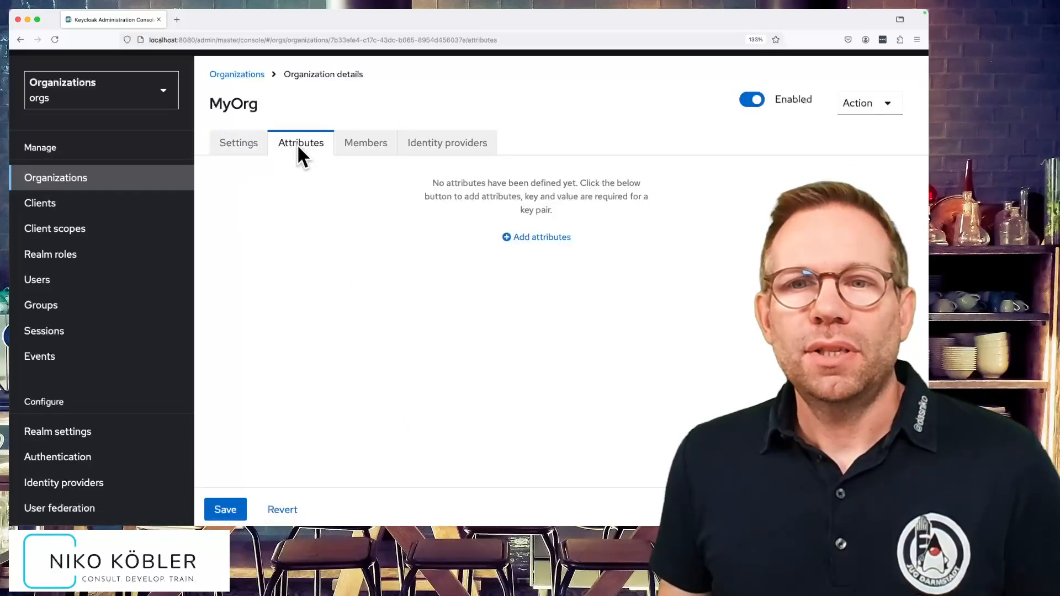
left_click(530, 237)
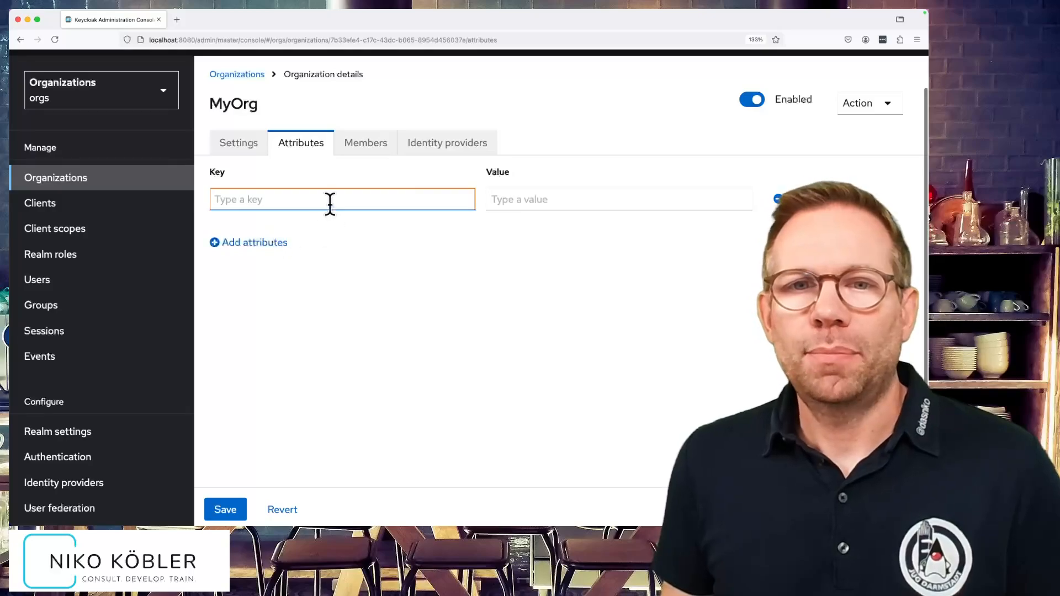
type("cus")
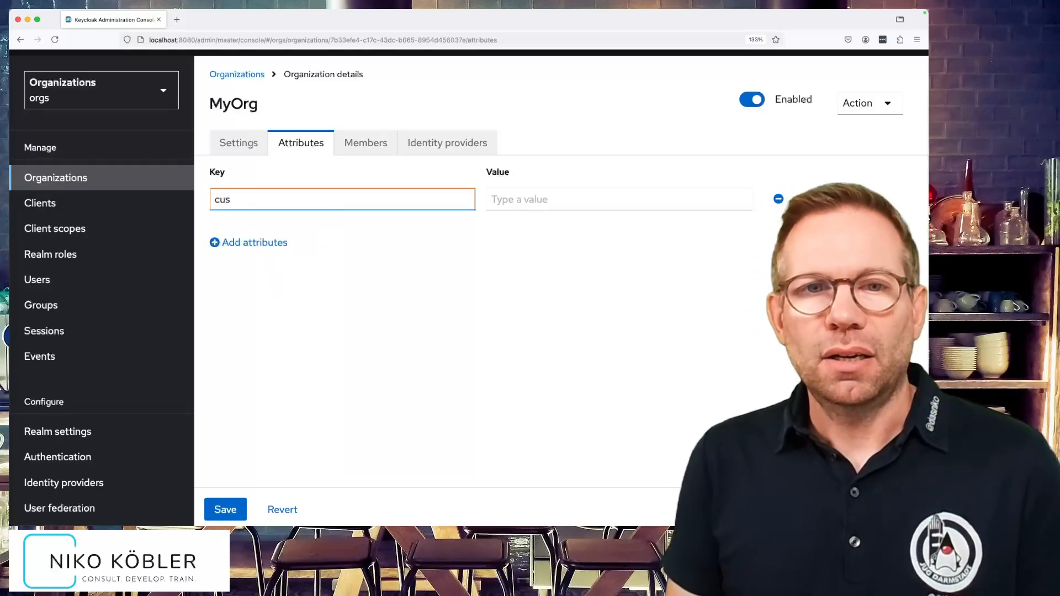
type("tomerId")
key("Tab")
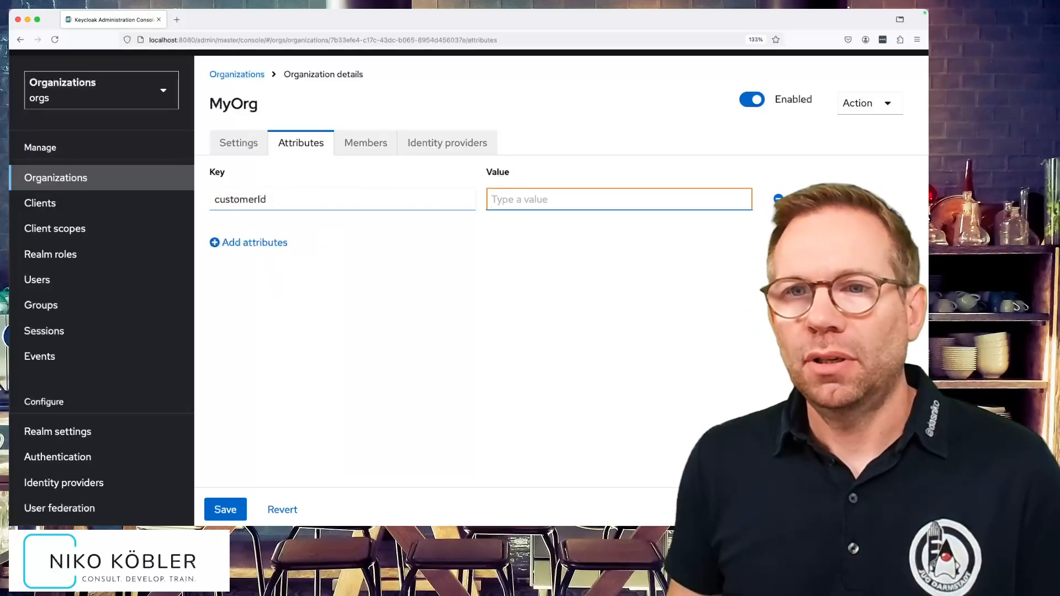
type("123456")
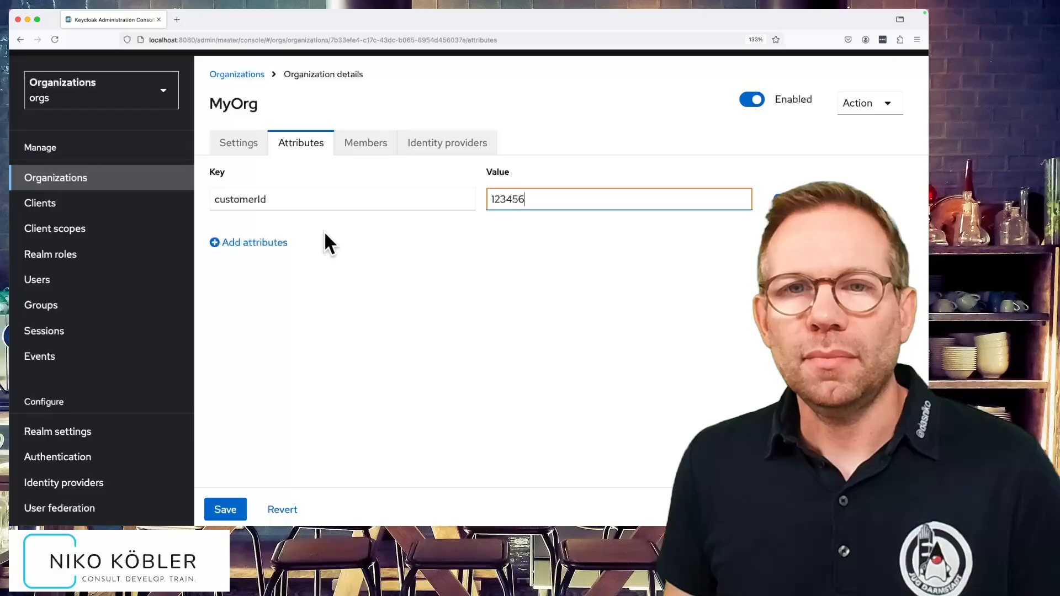
left_click(225, 508)
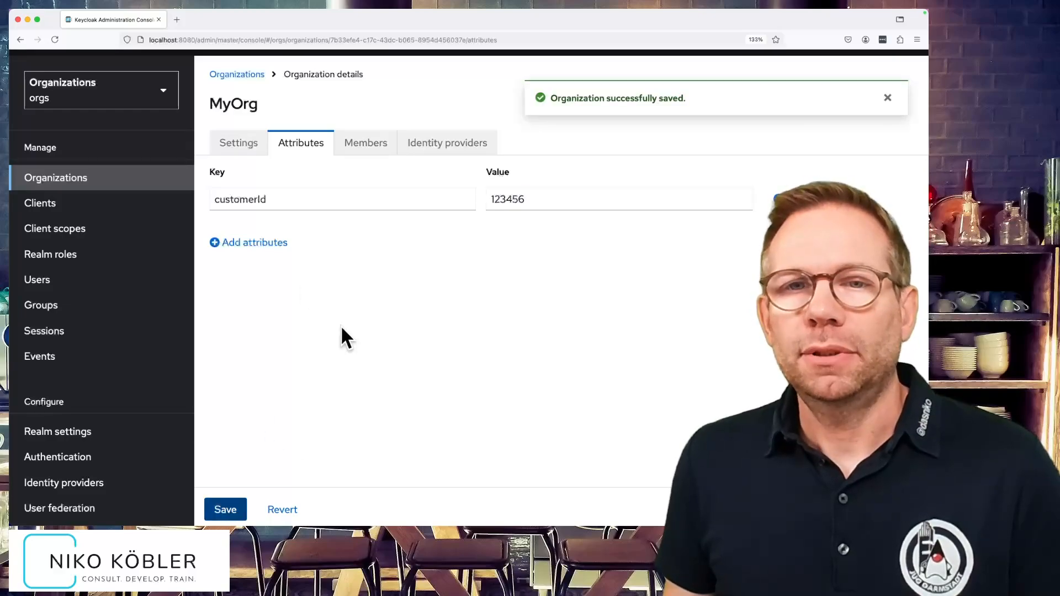
left_click(364, 157)
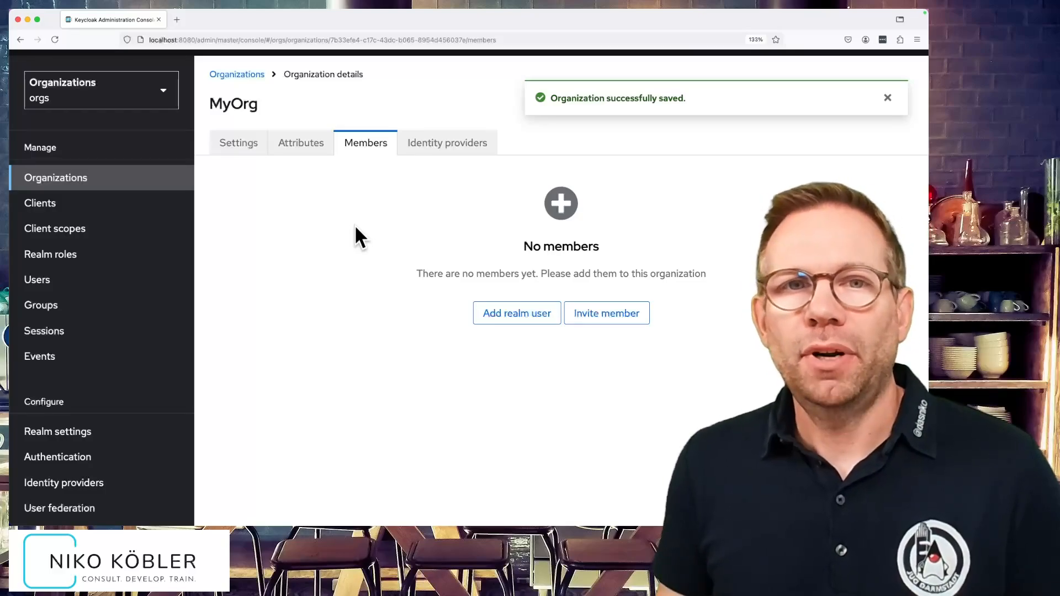
- Check the realm's users, then view MyOrg's linked identity providers
left_click(135, 278)
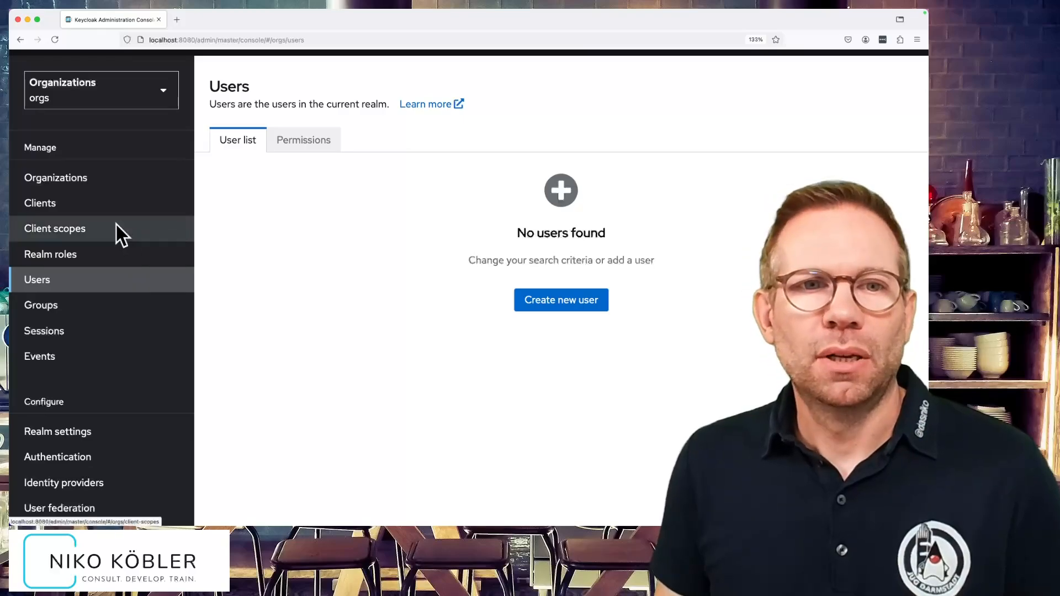
left_click(104, 180)
left_click(215, 210)
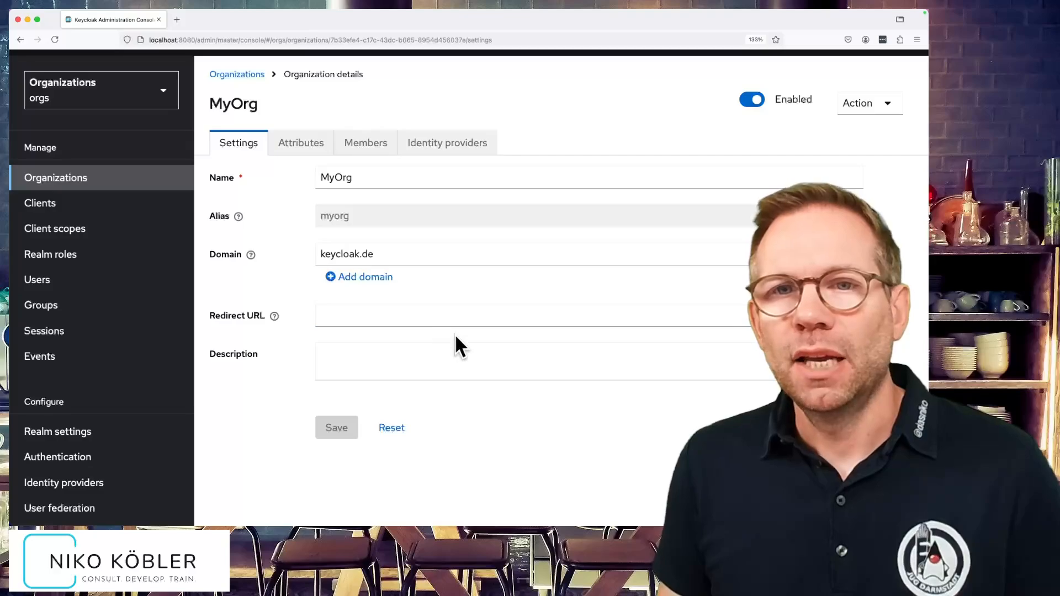
left_click(446, 144)
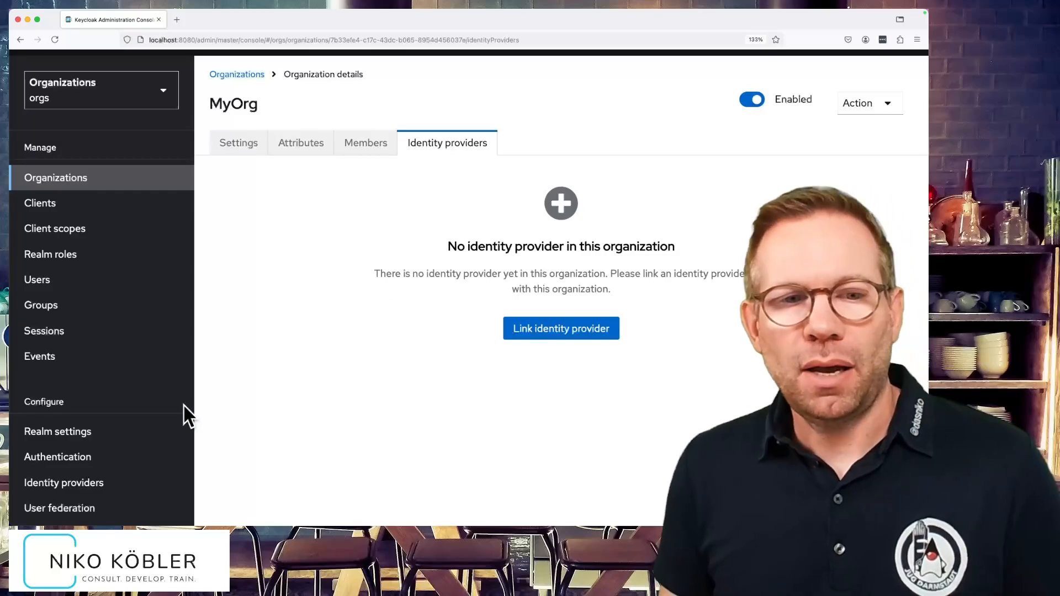
- Review the realm's identity providers (Lemur-7) and return to MyOrg's empty identity providers list
left_click(94, 483)
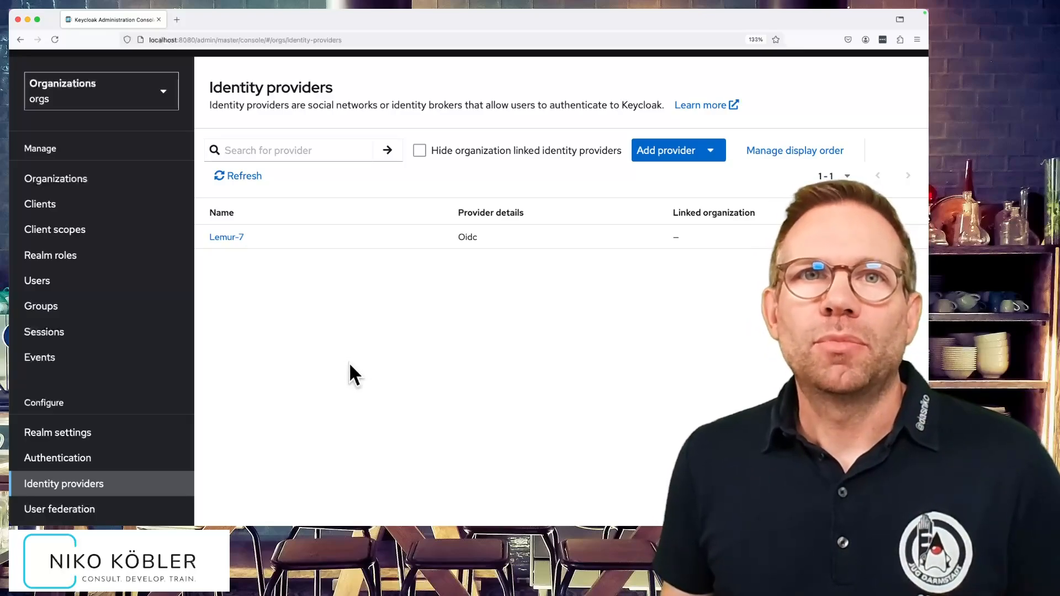
left_click(115, 177)
left_click(224, 213)
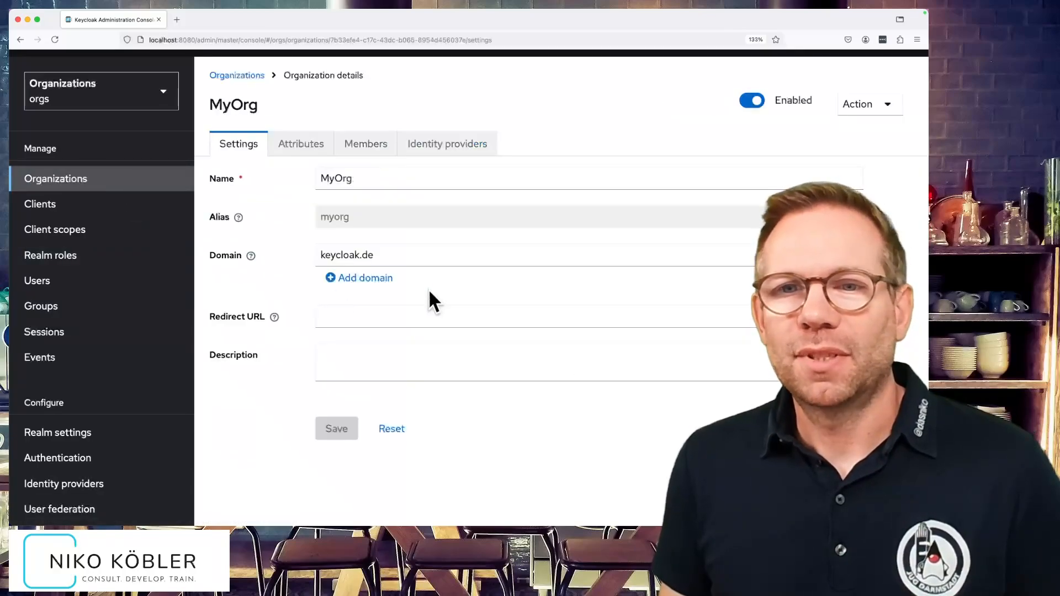
left_click(459, 151)
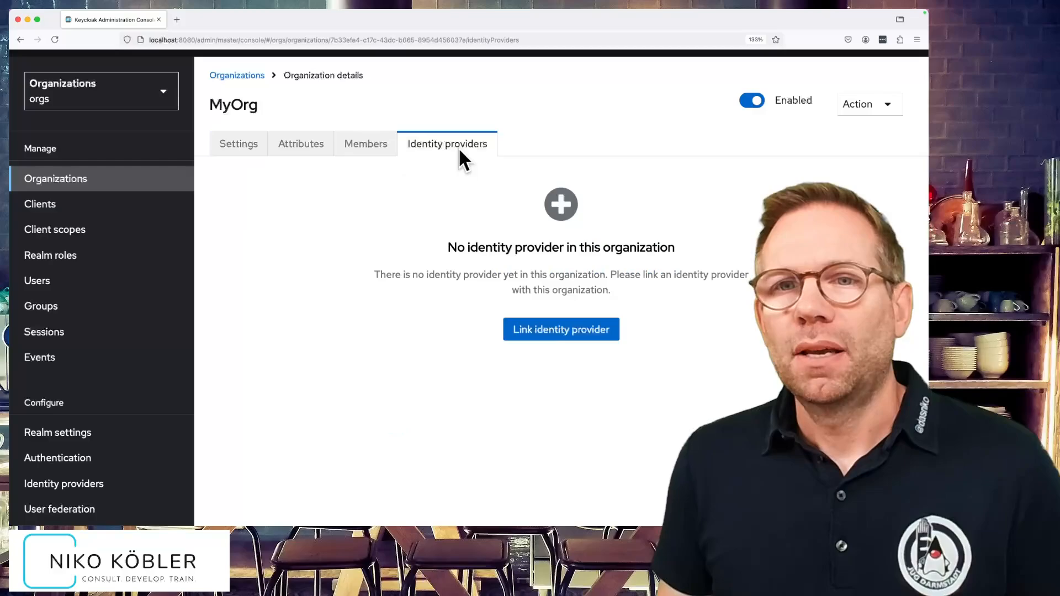
- Link identity provider lemur to MyOrg for domain keycloak.de with email-domain redirect, then show Clients
left_click(549, 329)
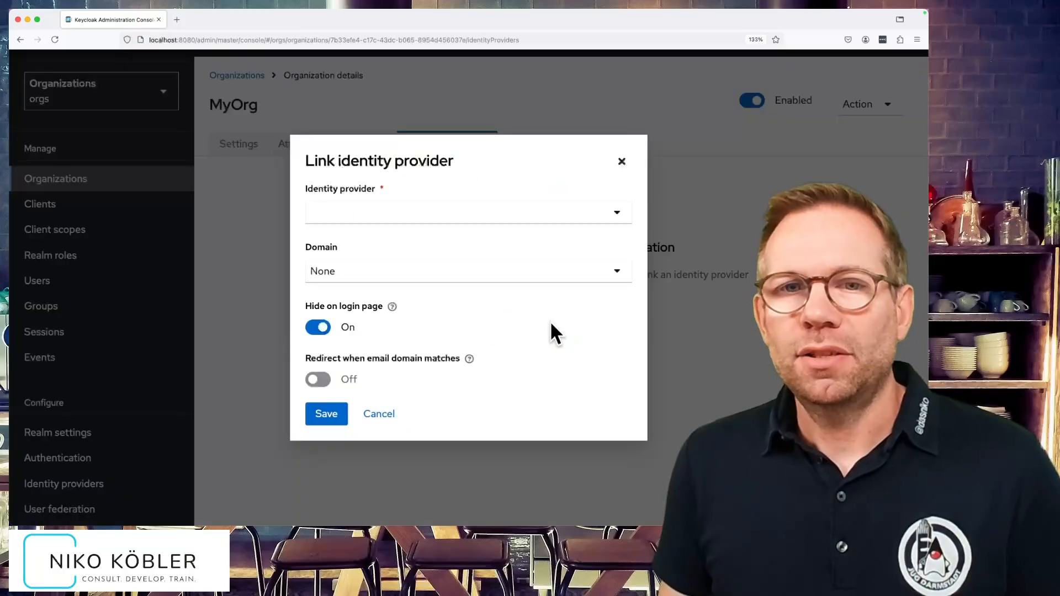
left_click(548, 214)
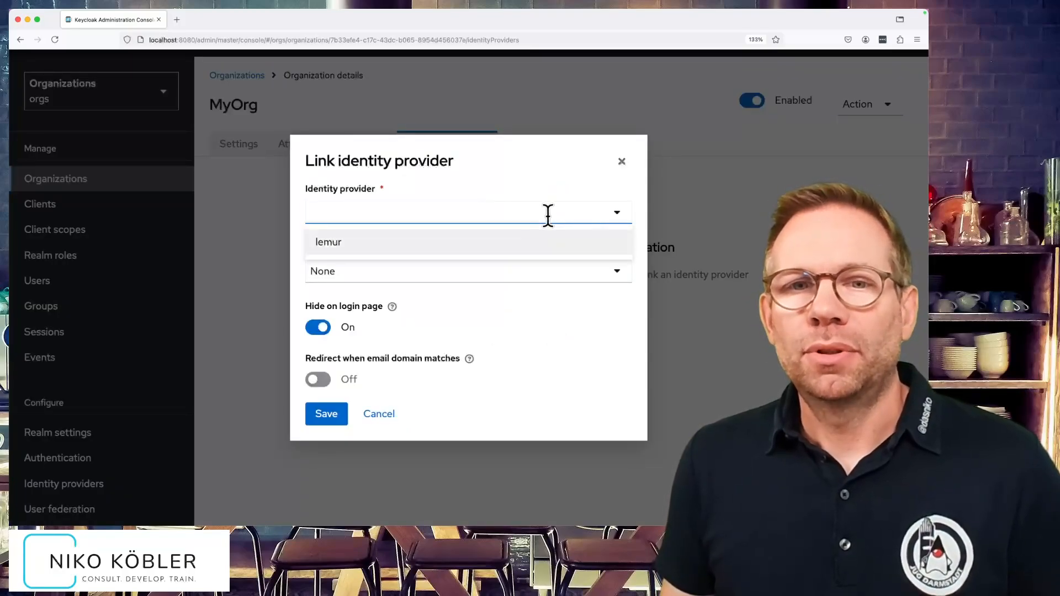
left_click(339, 243)
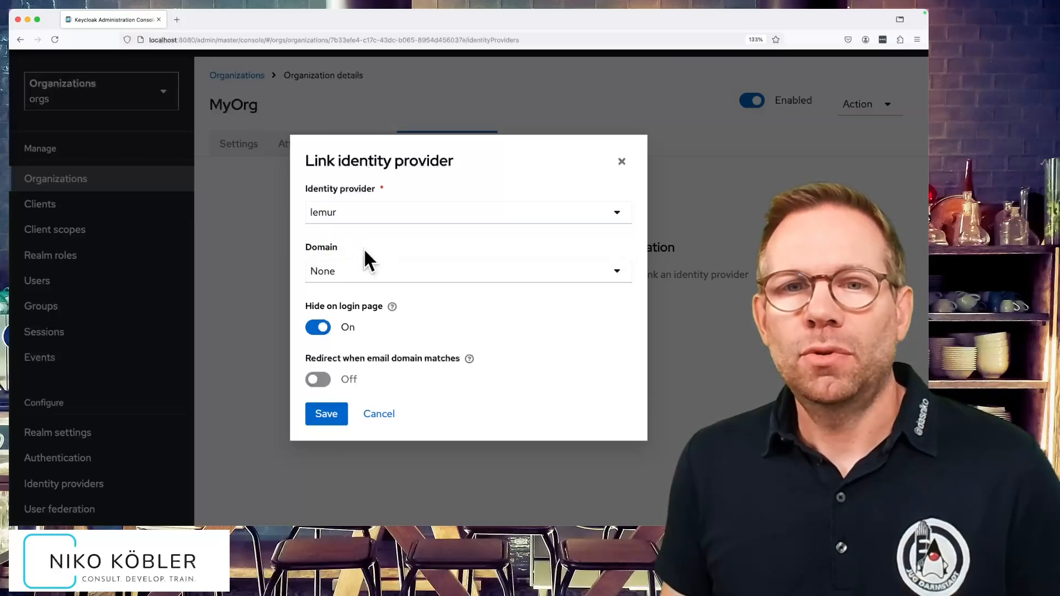
left_click(364, 271)
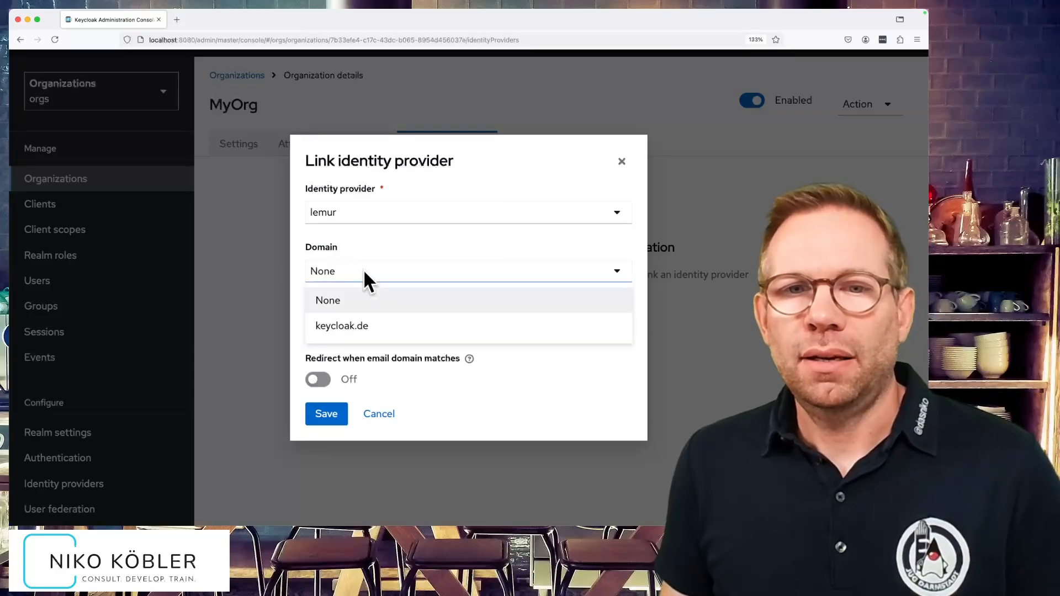
left_click(359, 325)
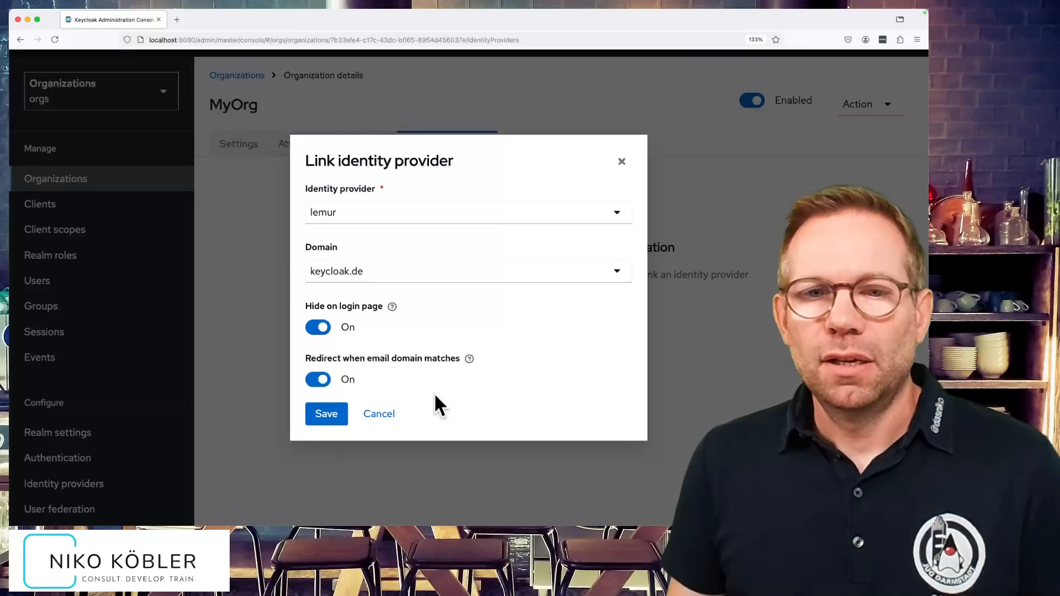
left_click(330, 415)
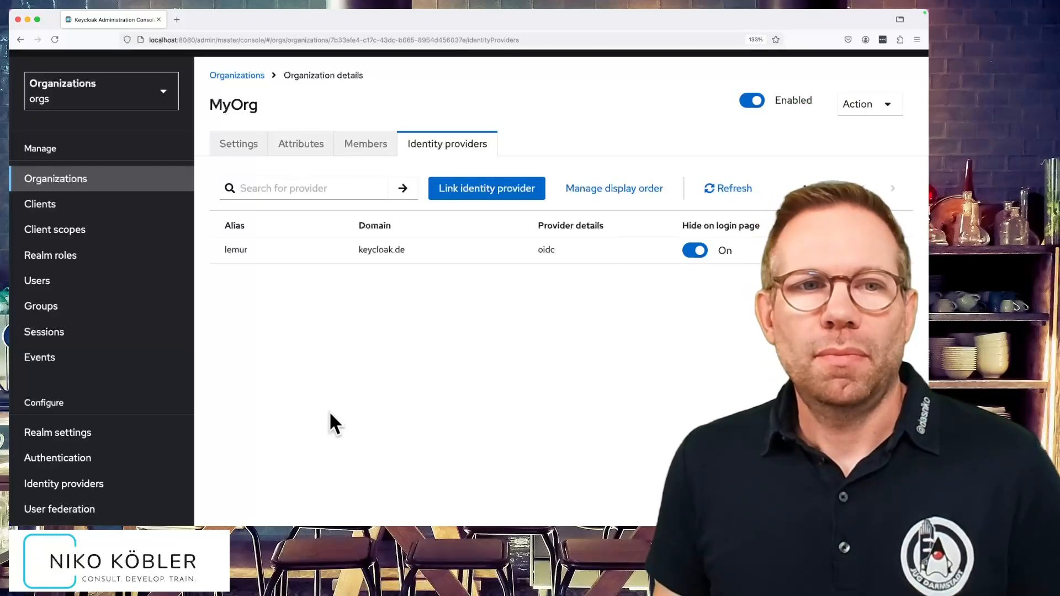
left_click(148, 207)
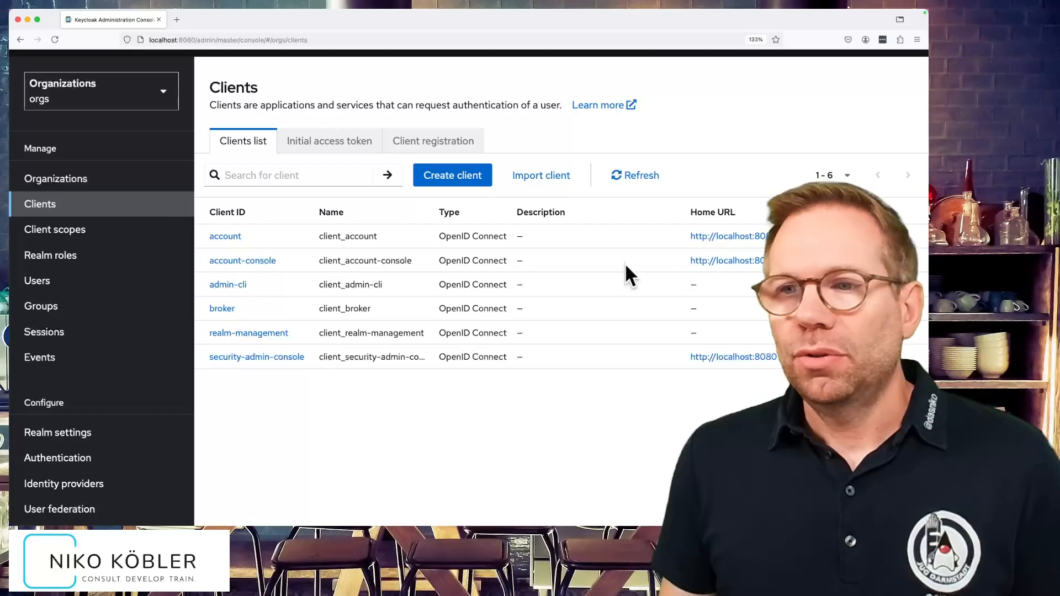
- Open the account-console Home URL in a new tab to reach the orgs realm login page
left_click(724, 260)
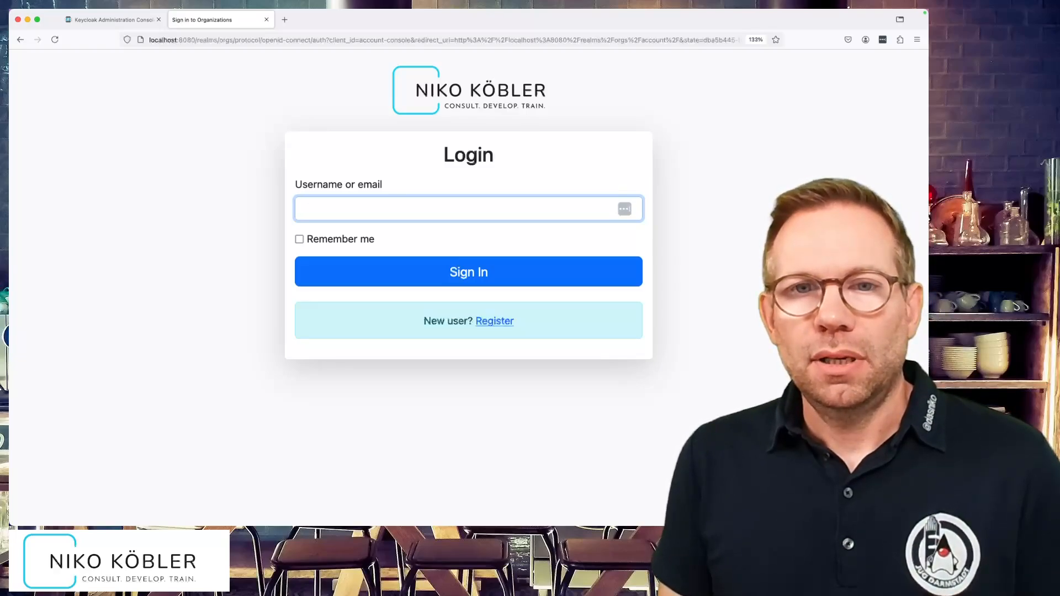
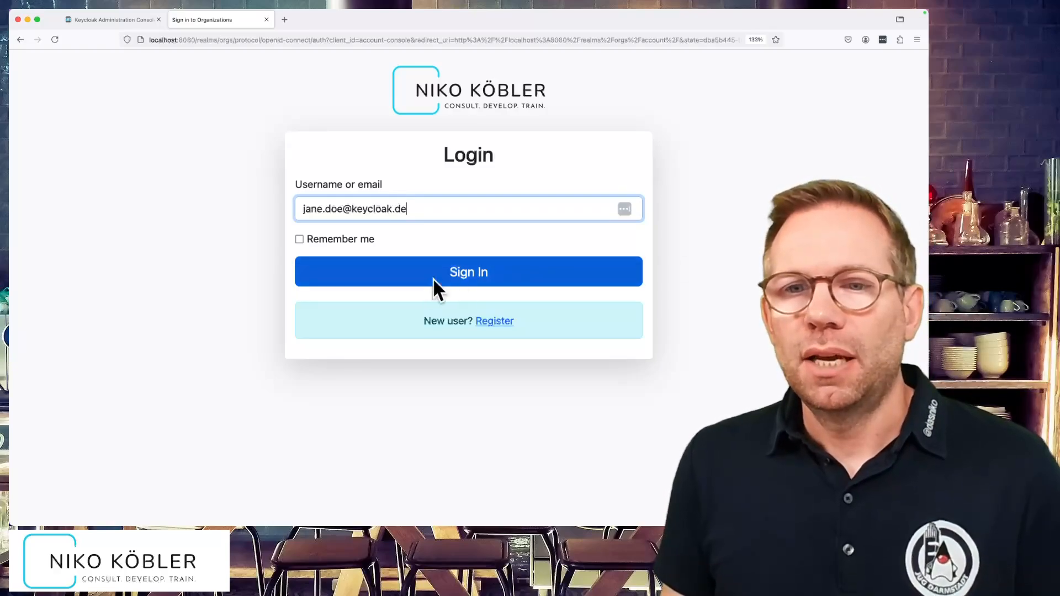
- Submit the invited user's keycloak.de email address to be redirected to the Cloud-IAM login
left_click(452, 273)
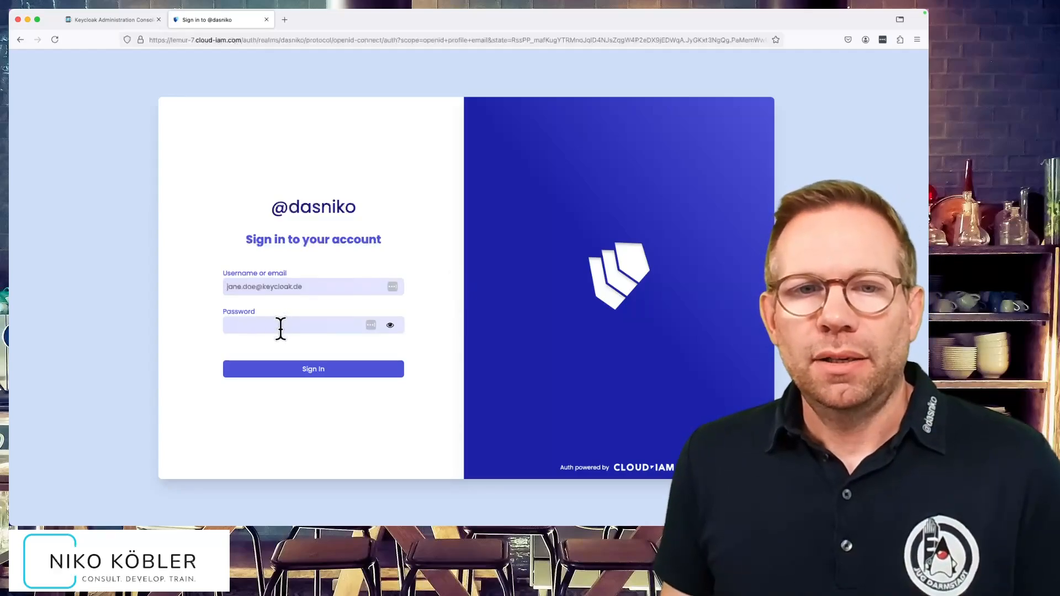
- Enter the user's account password on Cloud-IAM and sign in to the account console
left_click_drag(317, 287, 208, 285)
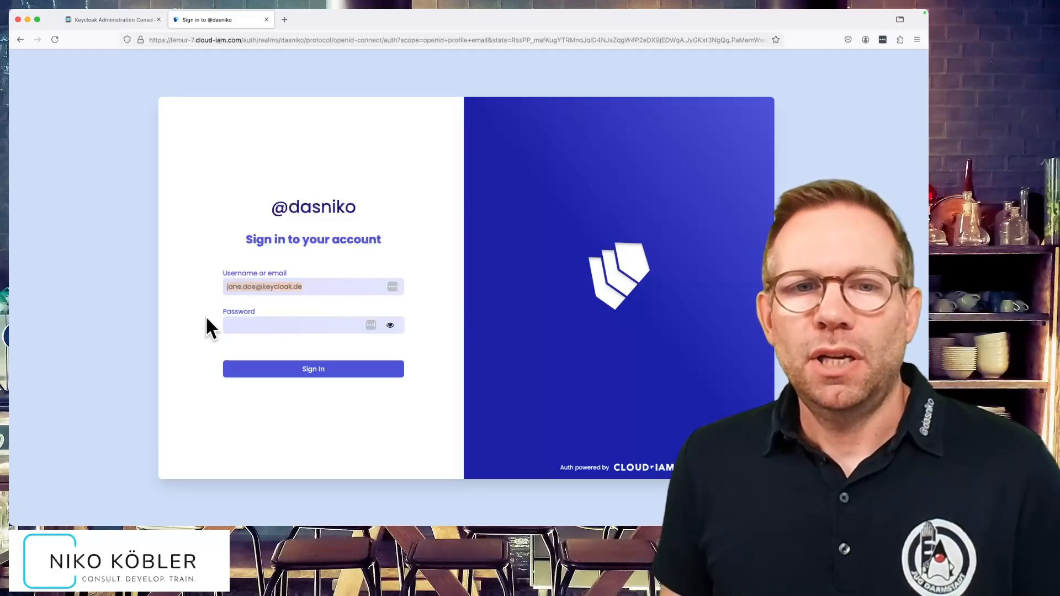
left_click(260, 326)
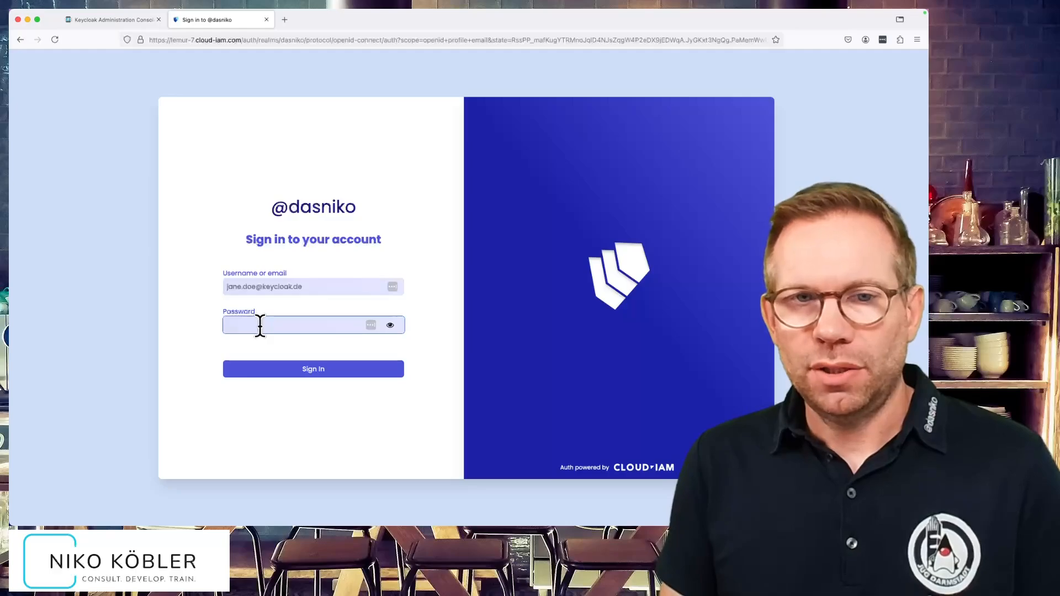
type("ja")
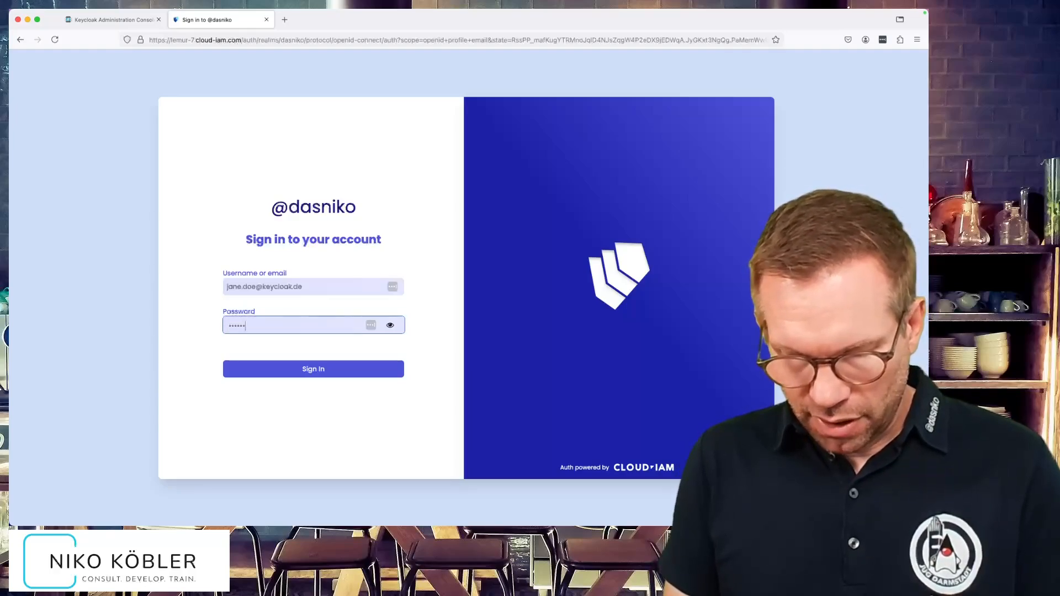
key("Return")
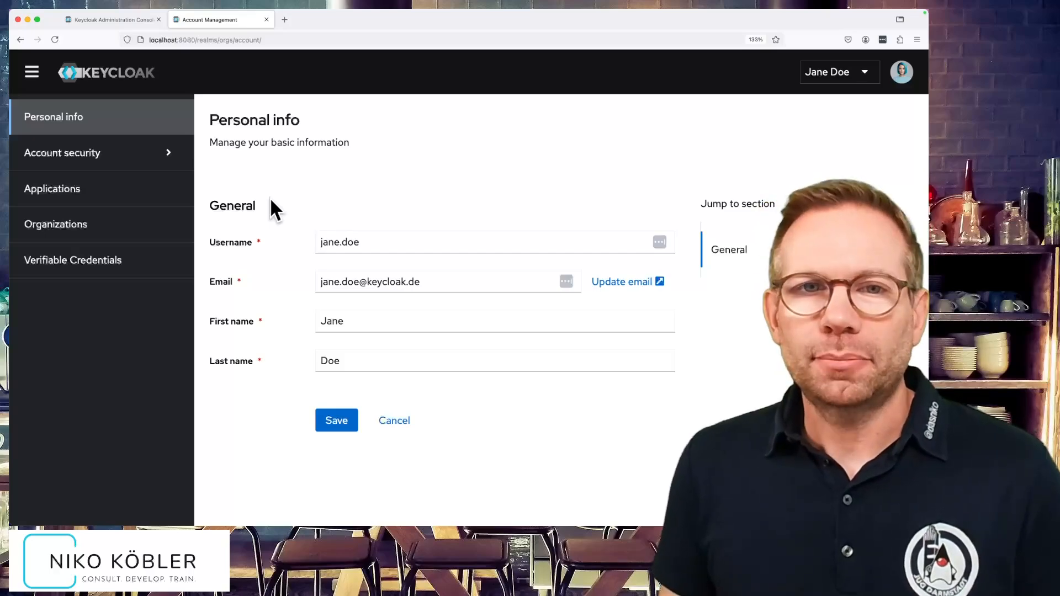
- Switch back to the Keycloak Administration Console browser tab
left_click(123, 18)
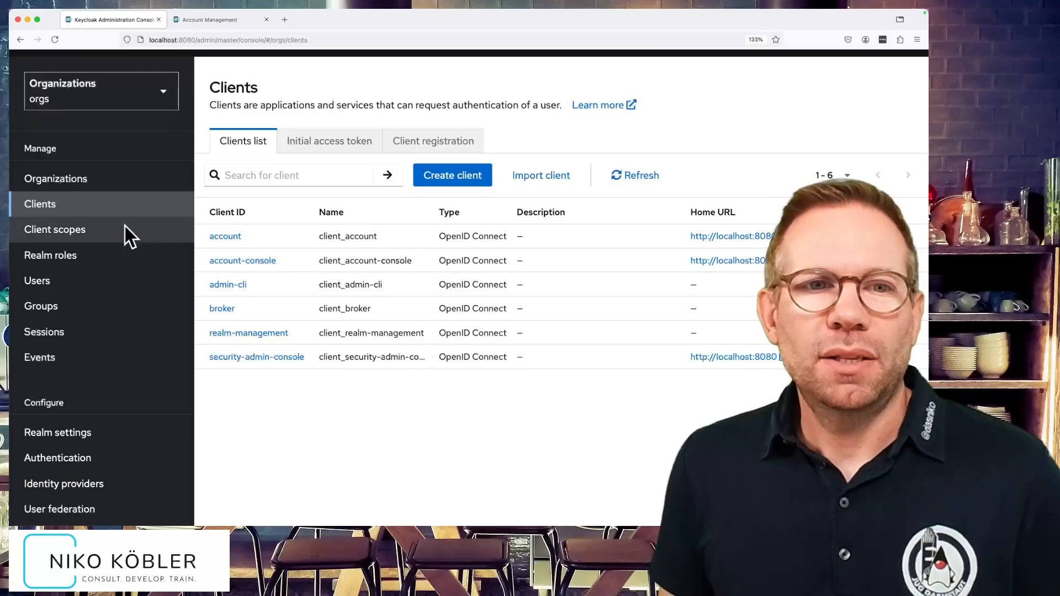
- Verify the new user's empty Credentials, MyOrg membership and Lemur identity provider link, then list Organizations
left_click(79, 283)
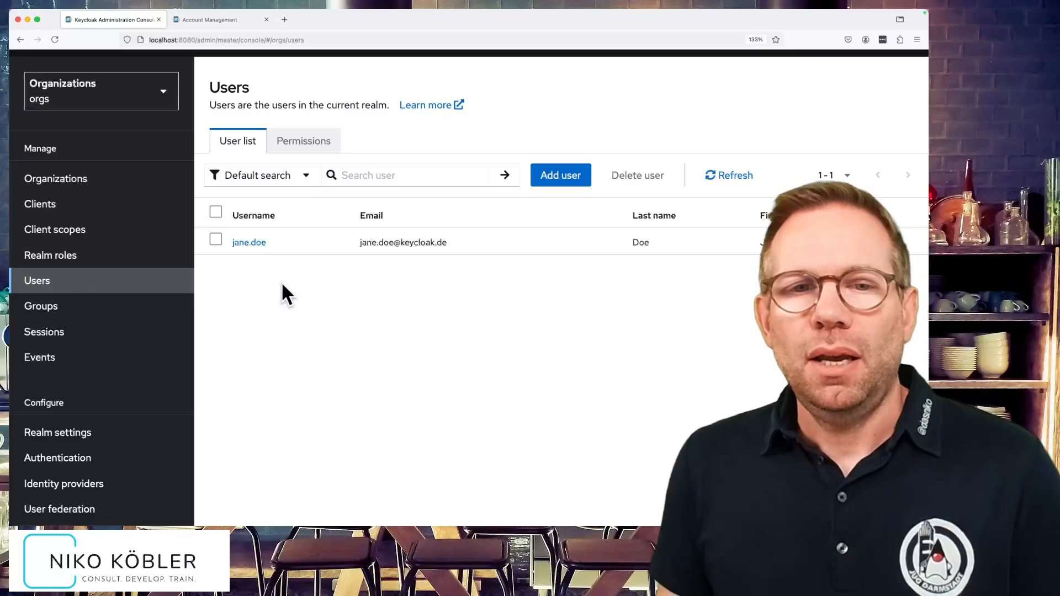
left_click(249, 243)
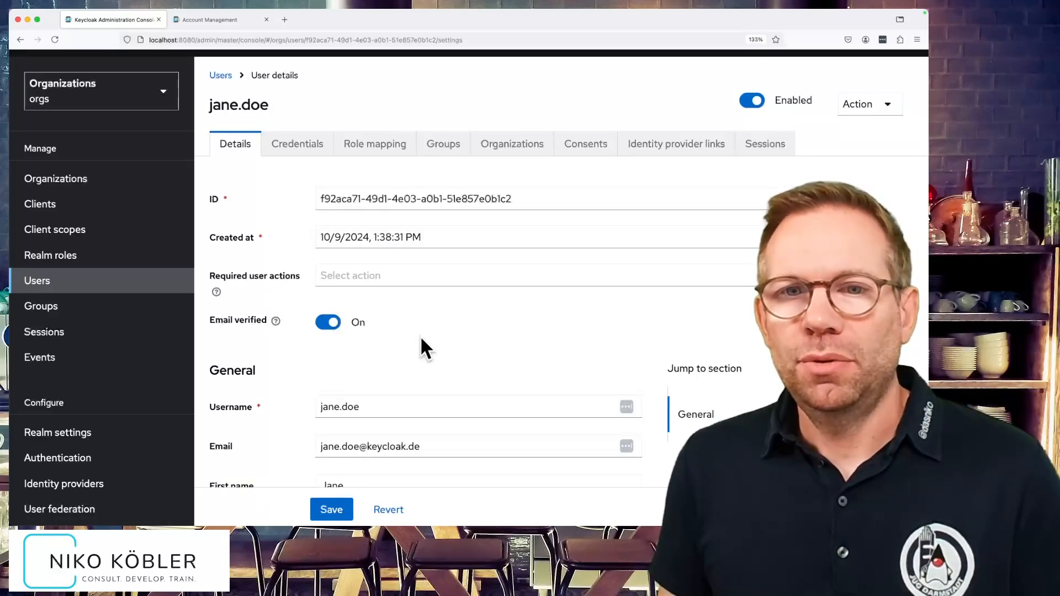
left_click(299, 145)
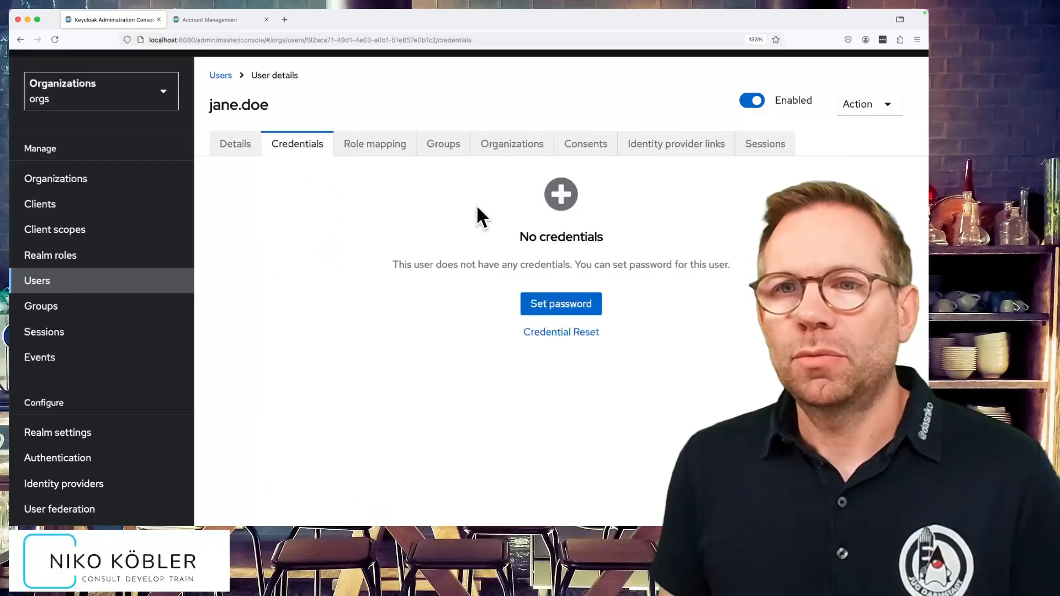
left_click(511, 145)
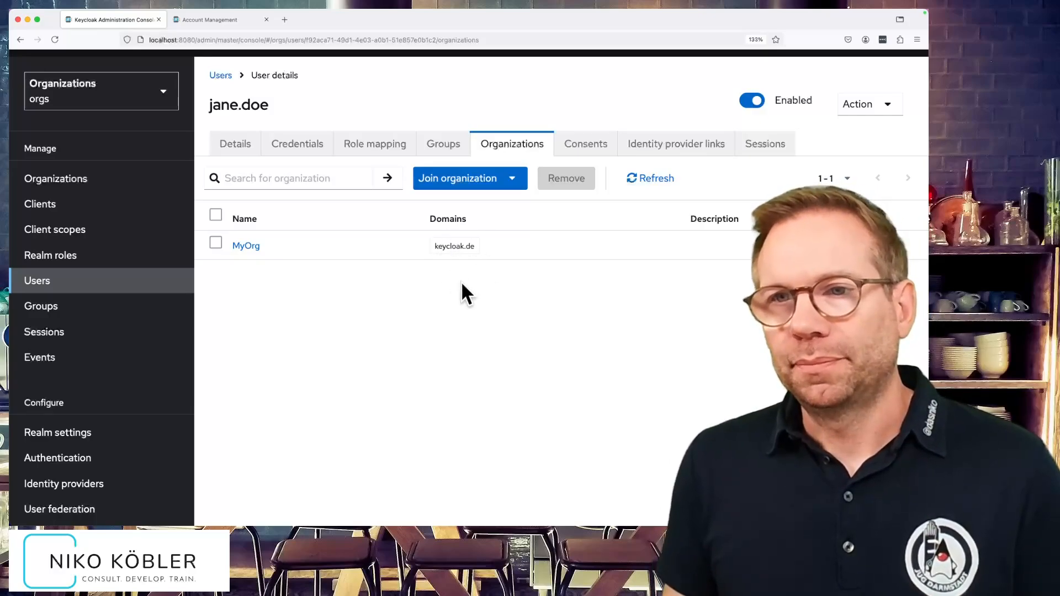
left_click(694, 145)
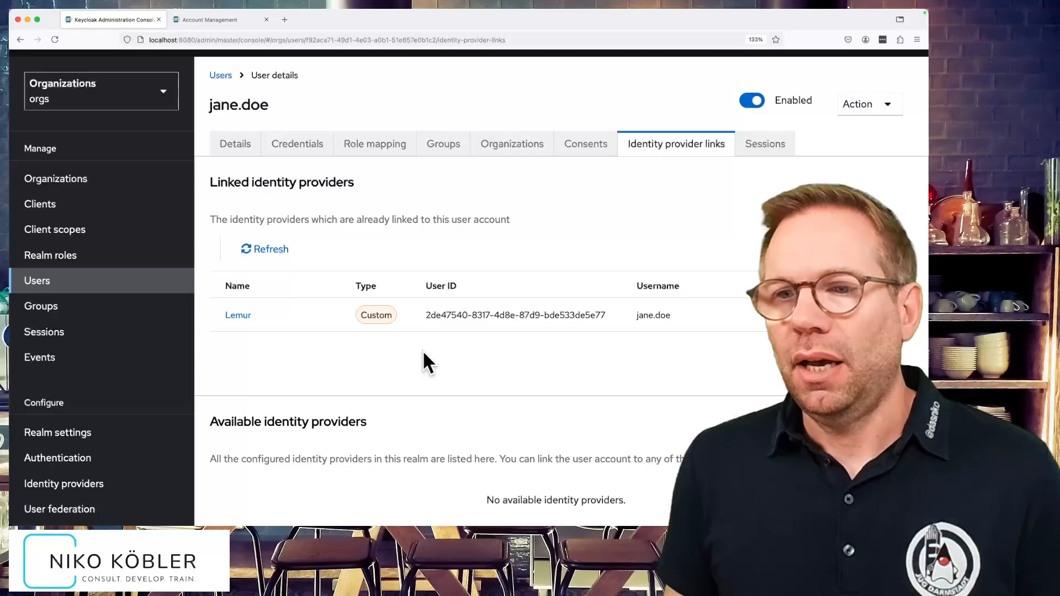
left_click(92, 181)
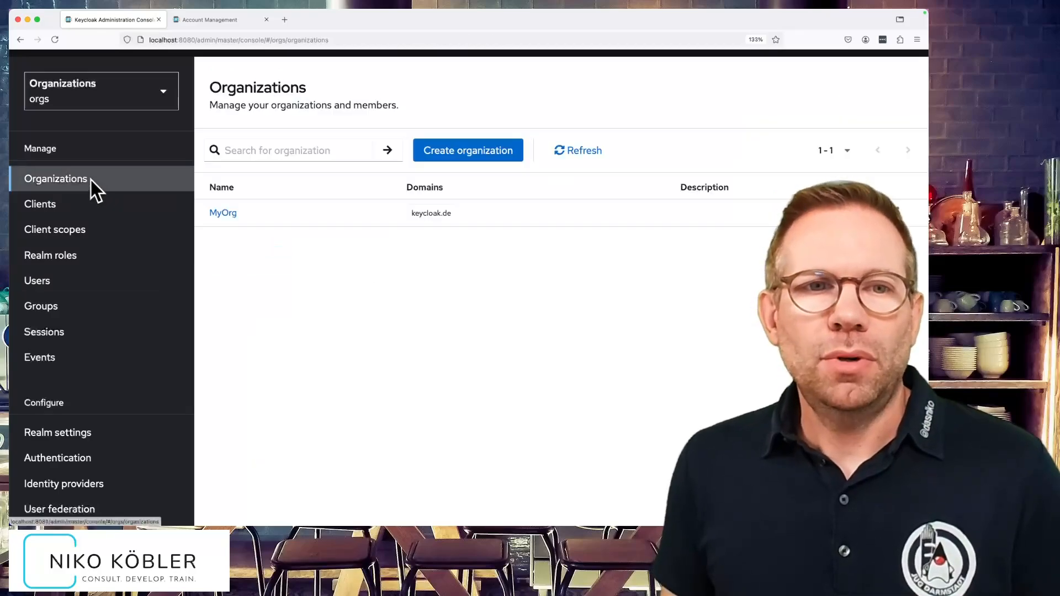
- Check that MyOrg's Members list shows the federated user, then go to the realm's Clients list
left_click(221, 215)
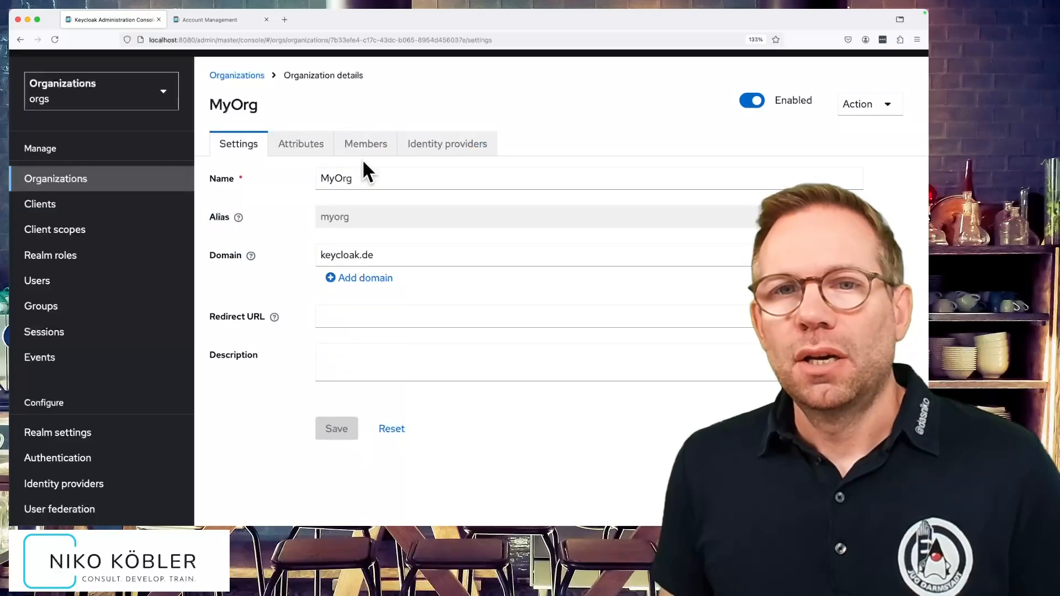
left_click(366, 144)
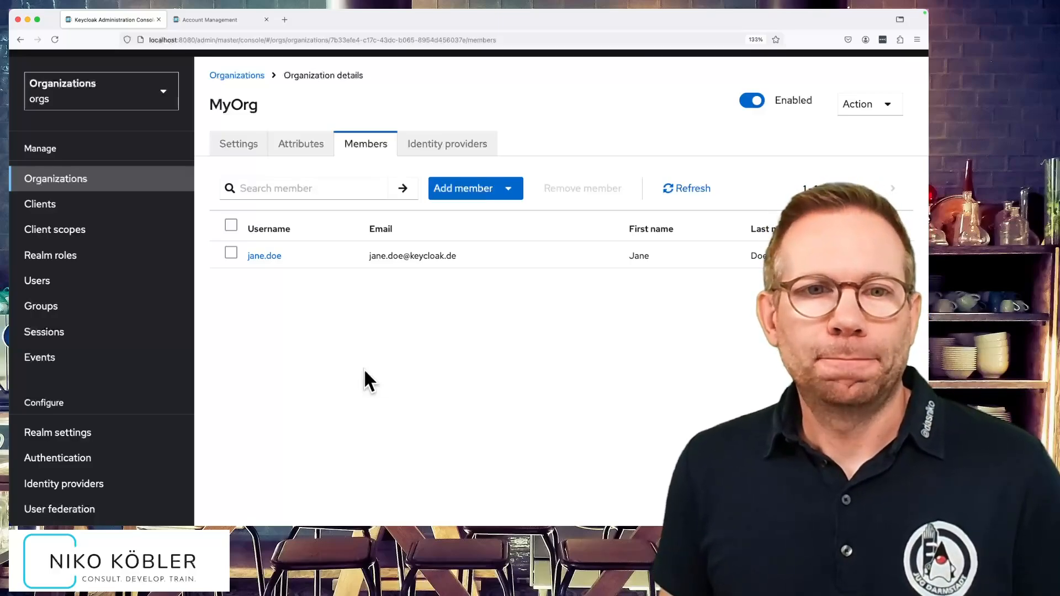
left_click(128, 207)
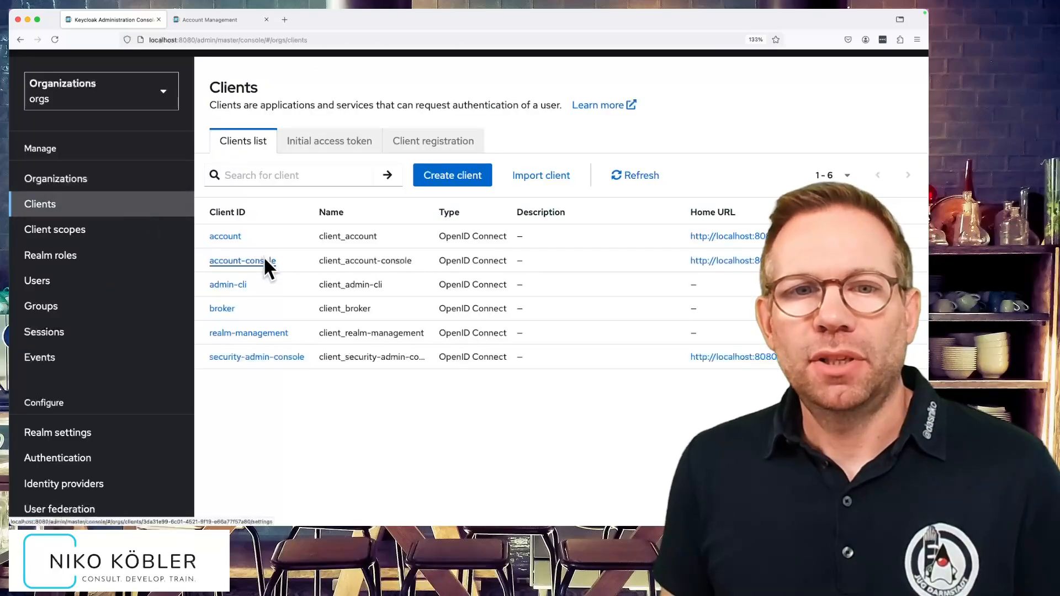
- Generate the account-console client's access token for the federated user and scroll through it
left_click(265, 259)
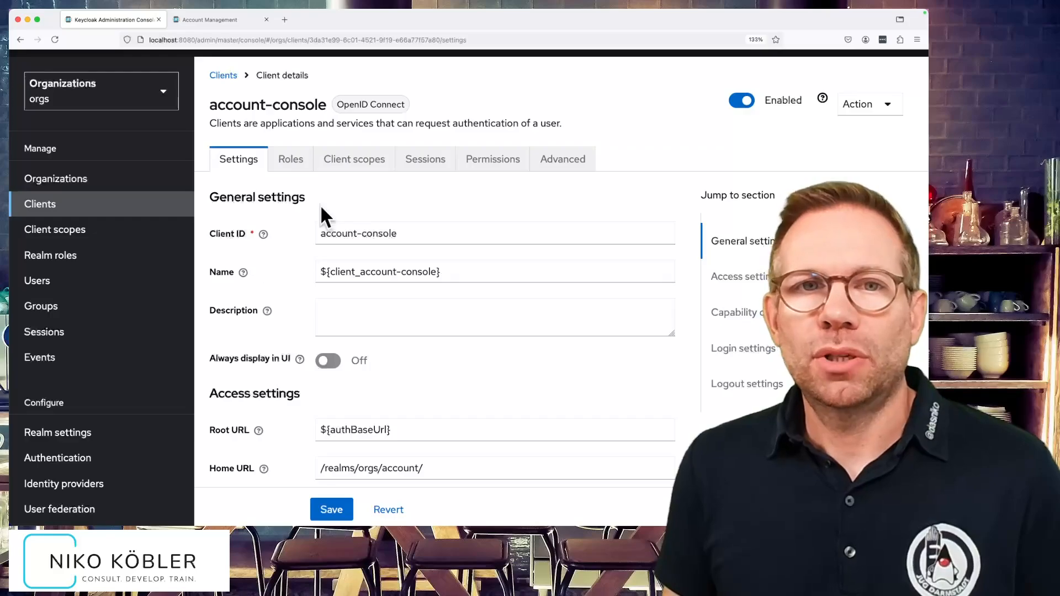
left_click(367, 161)
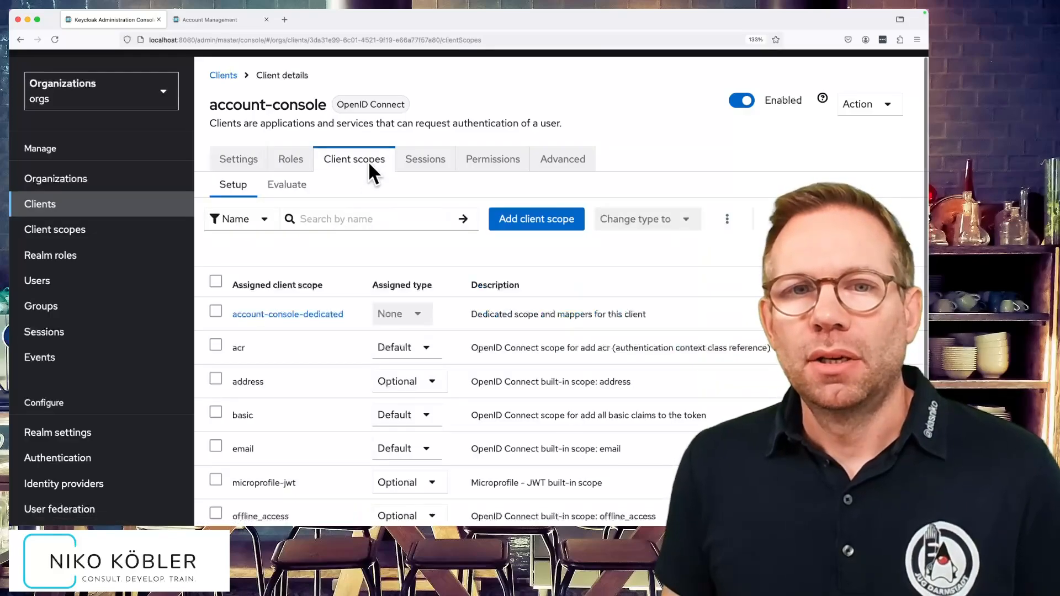
left_click(284, 183)
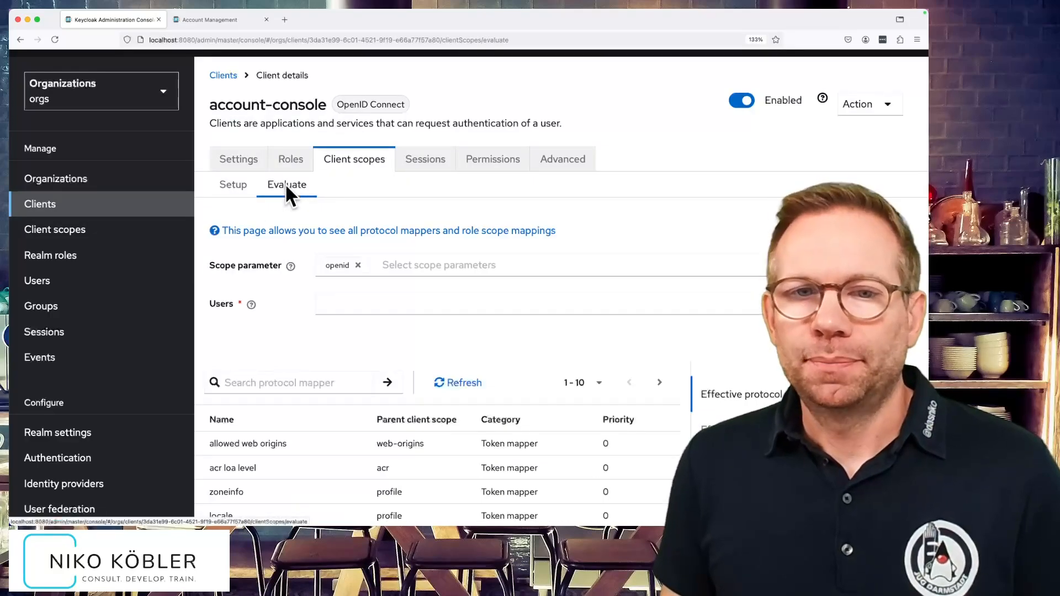
left_click(380, 304)
left_click(344, 336)
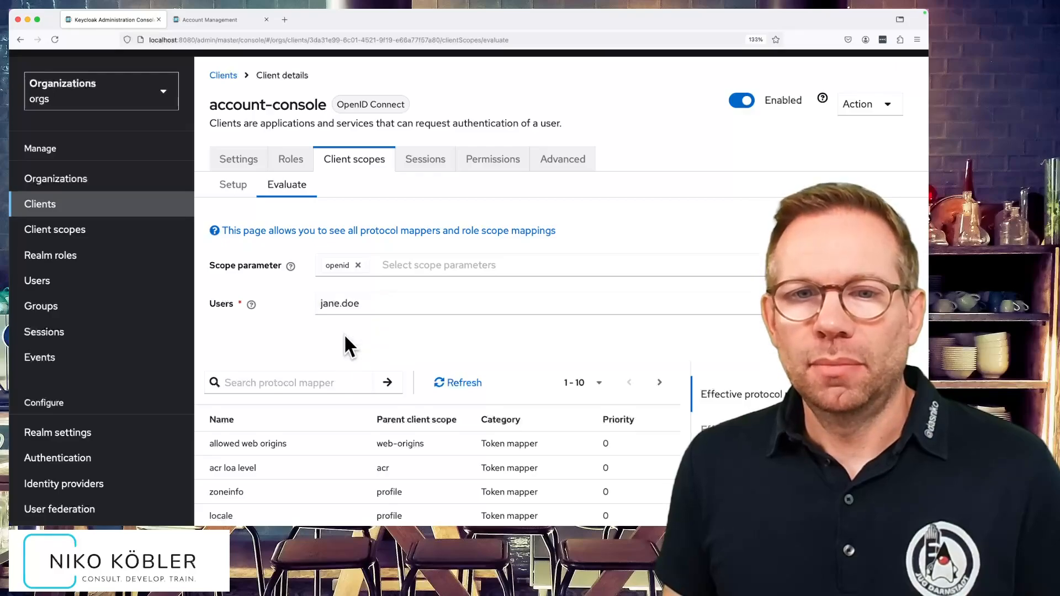
scroll(375, 330, "down", 5)
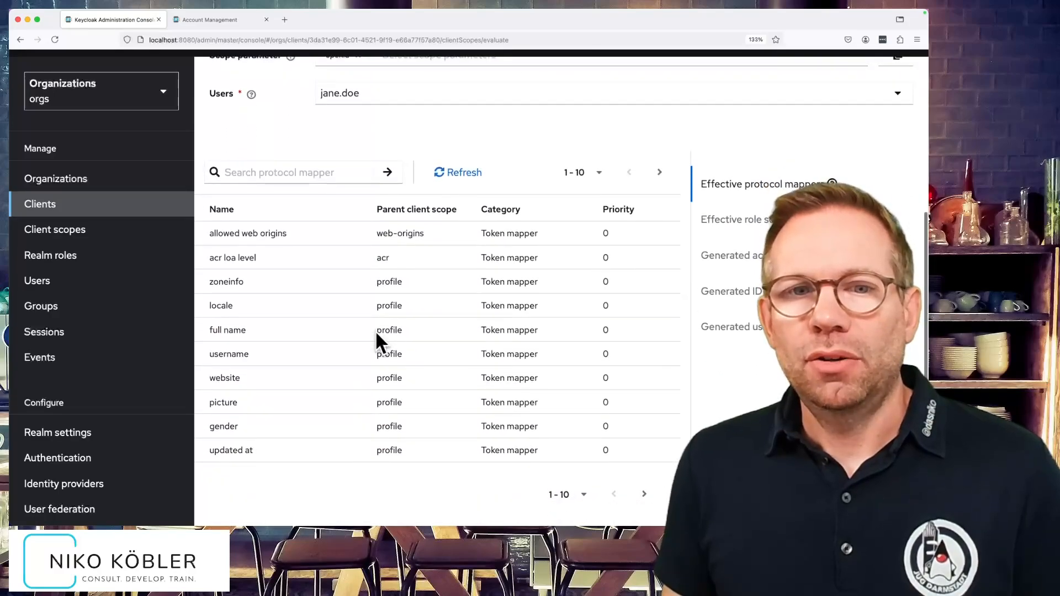
left_click(685, 260)
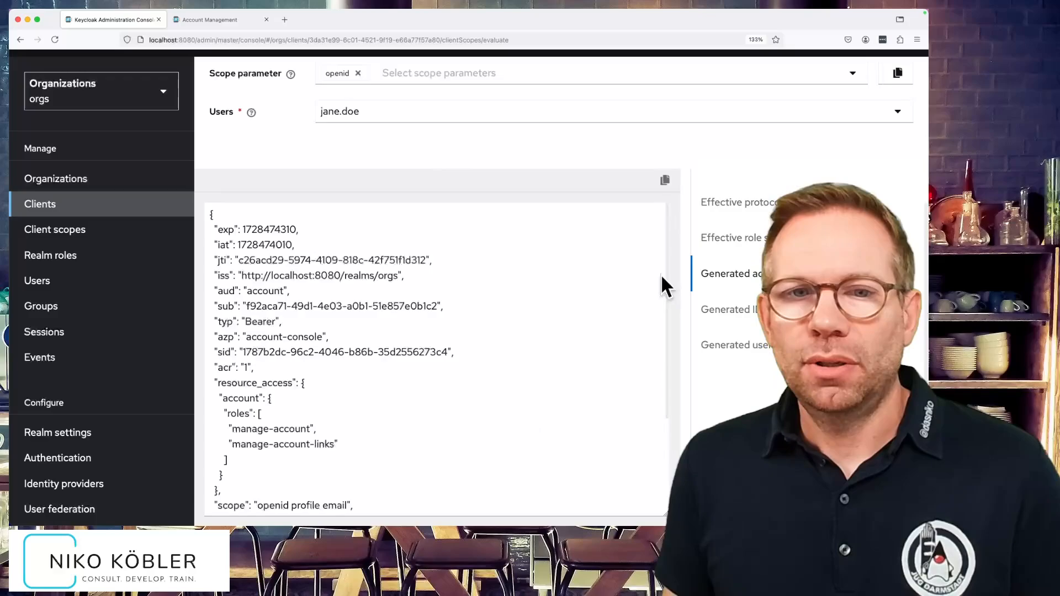
scroll(616, 282, "down", 2)
scroll(616, 281, "down", 2)
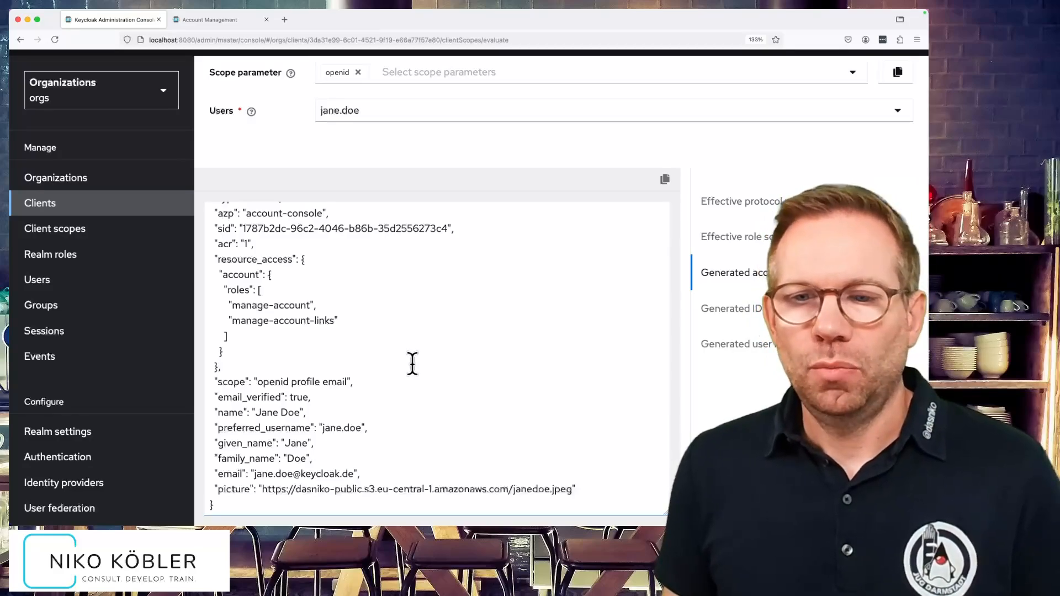
scroll(412, 362, "up", 3)
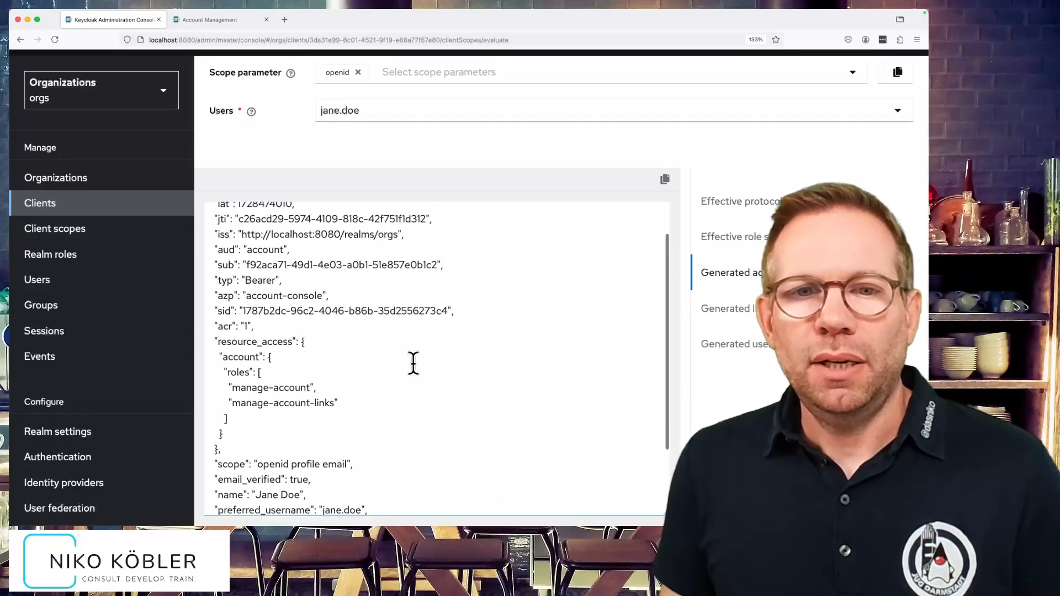
scroll(413, 363, "up", 2)
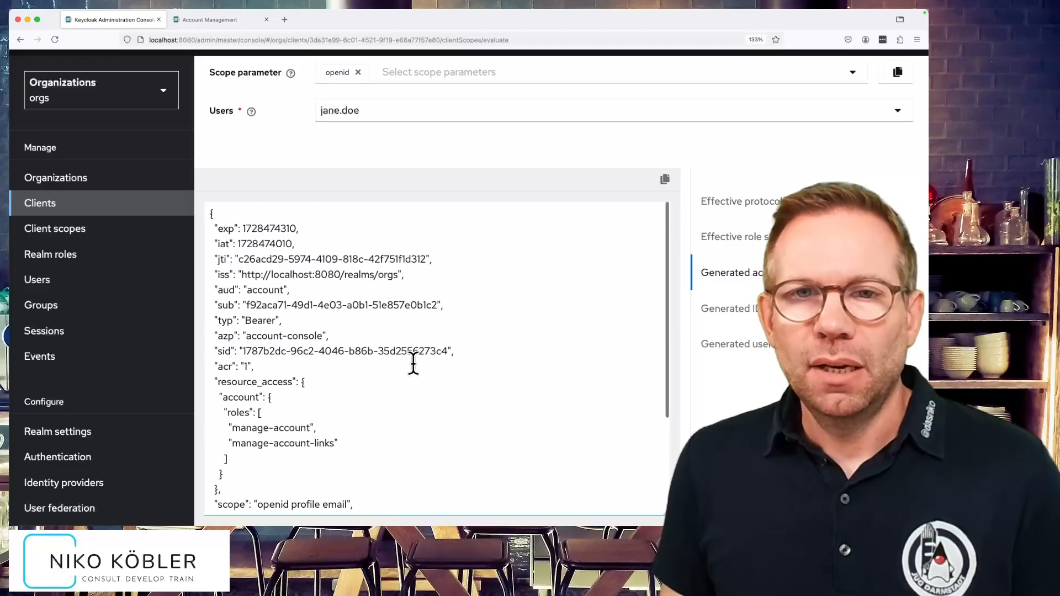
scroll(717, 243, "up", 3)
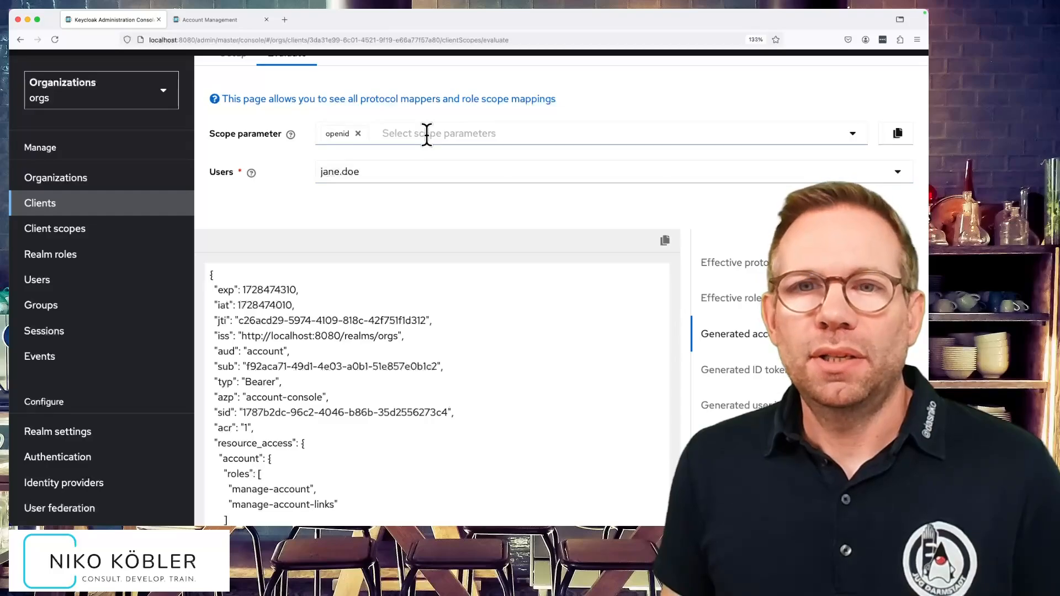
left_click(426, 134)
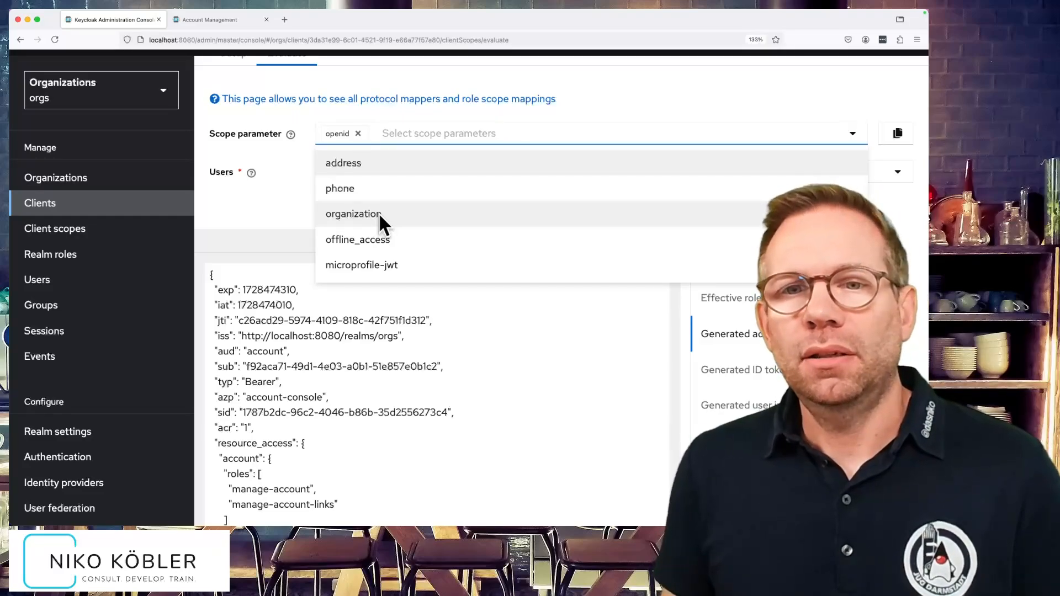
left_click(380, 215)
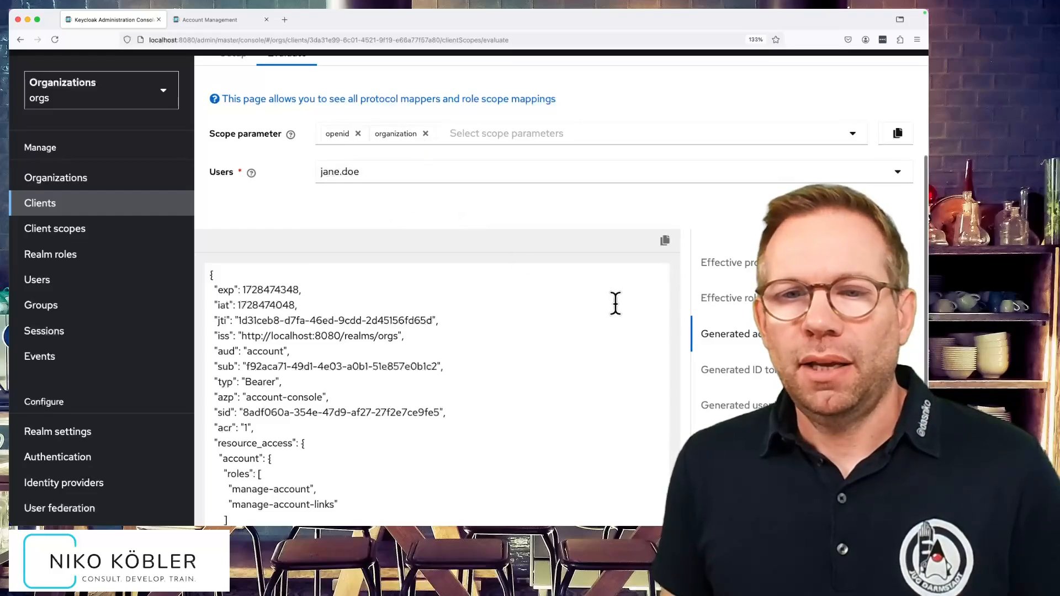
scroll(715, 308, "down", 2)
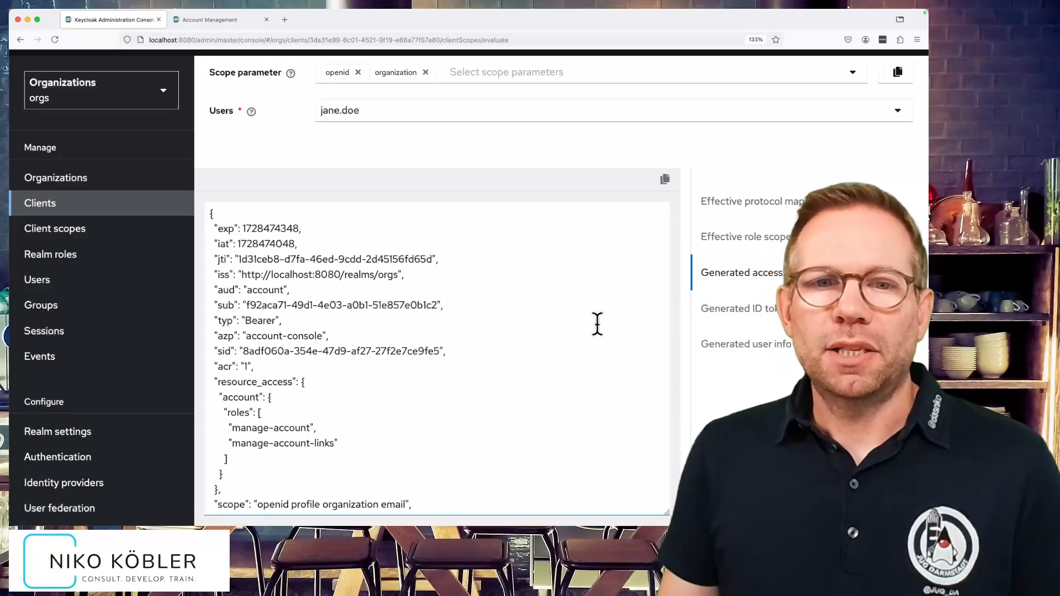
scroll(597, 324, "down", 5)
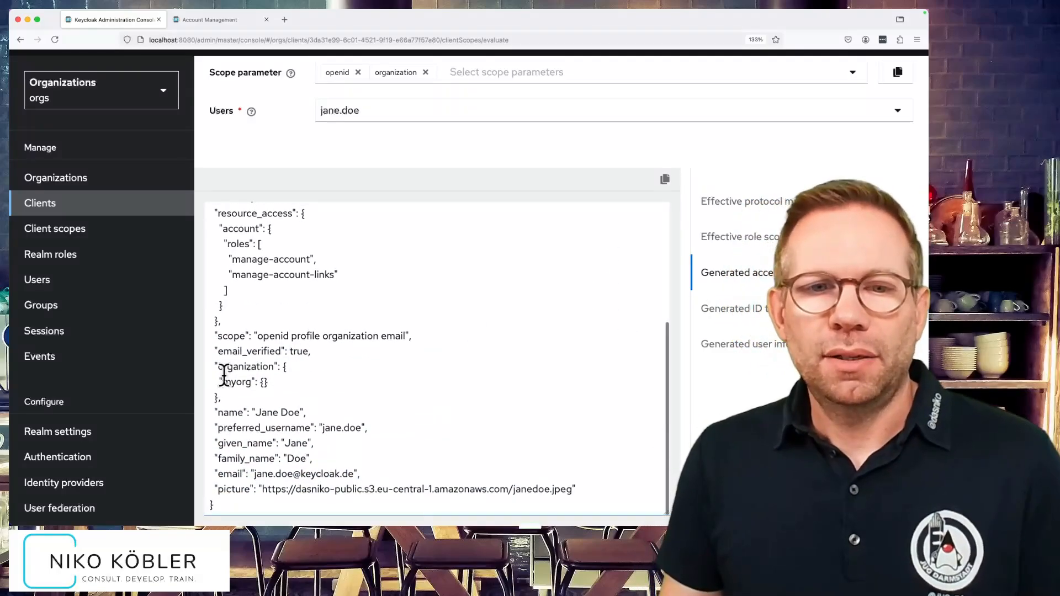
left_click_drag(215, 365, 231, 393)
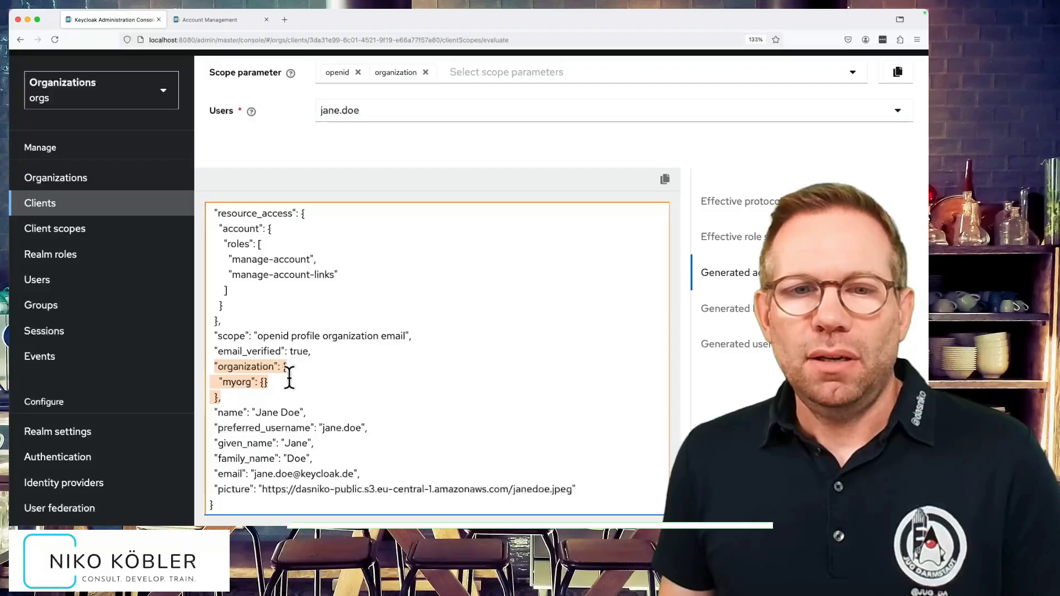
left_click(262, 382)
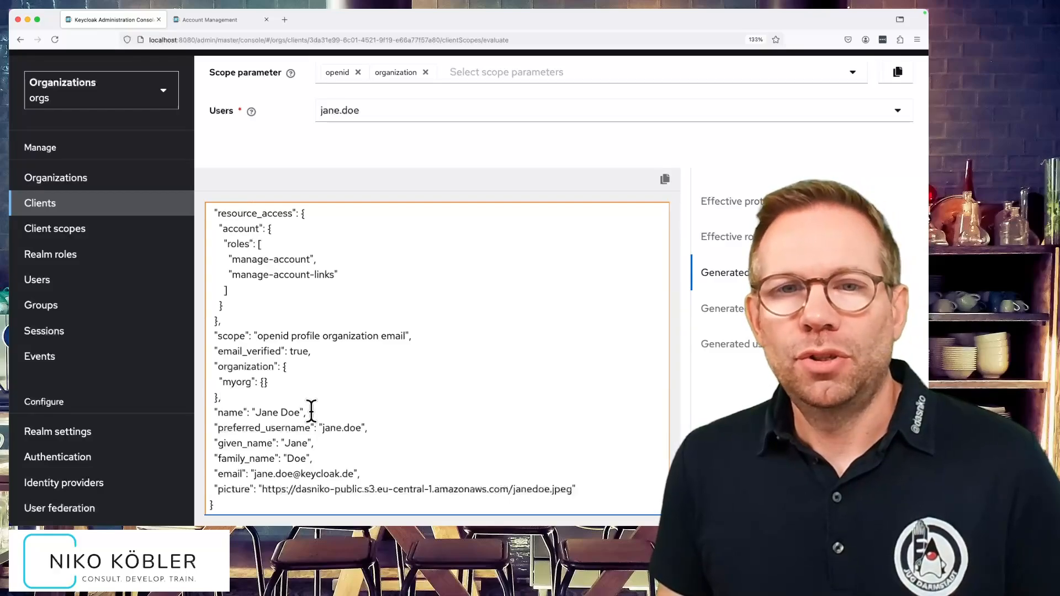
- Turn on Add organization attributes and Add organization id in the organization membership mapper, then save
left_click(56, 234)
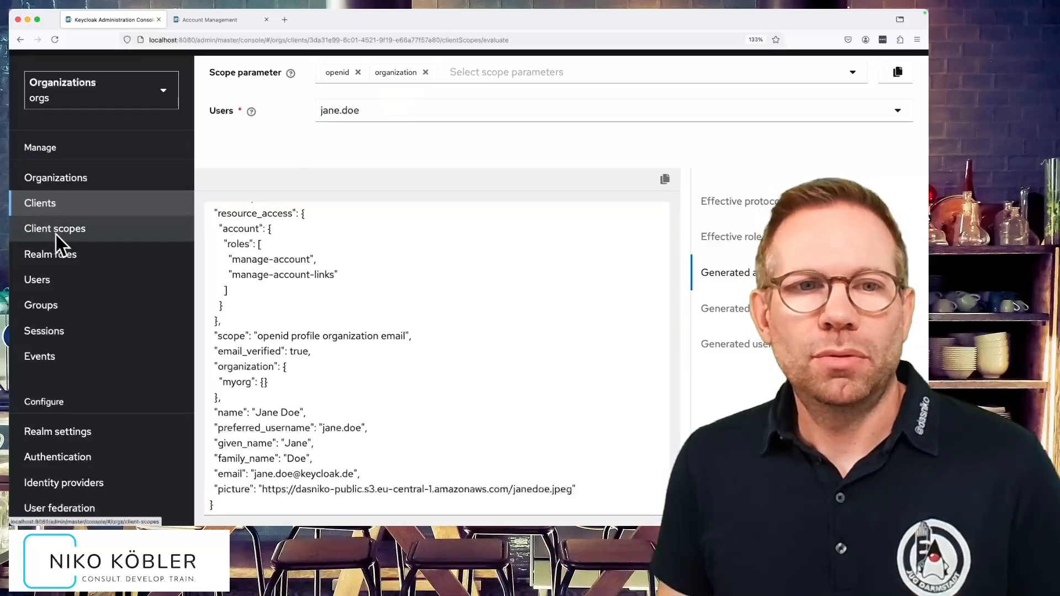
scroll(344, 365, "down", 3)
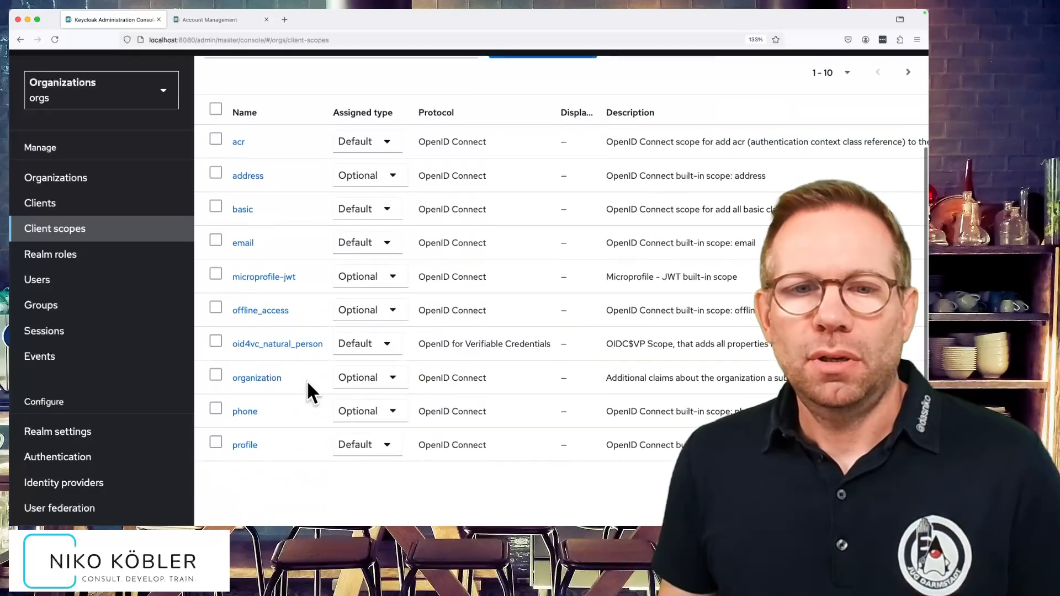
left_click(266, 379)
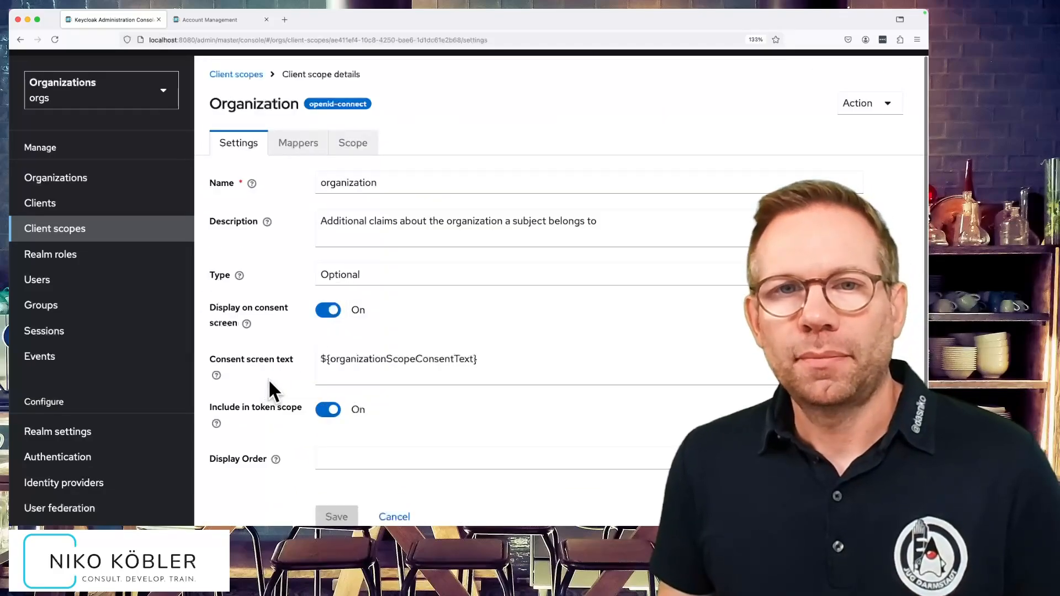
left_click(304, 146)
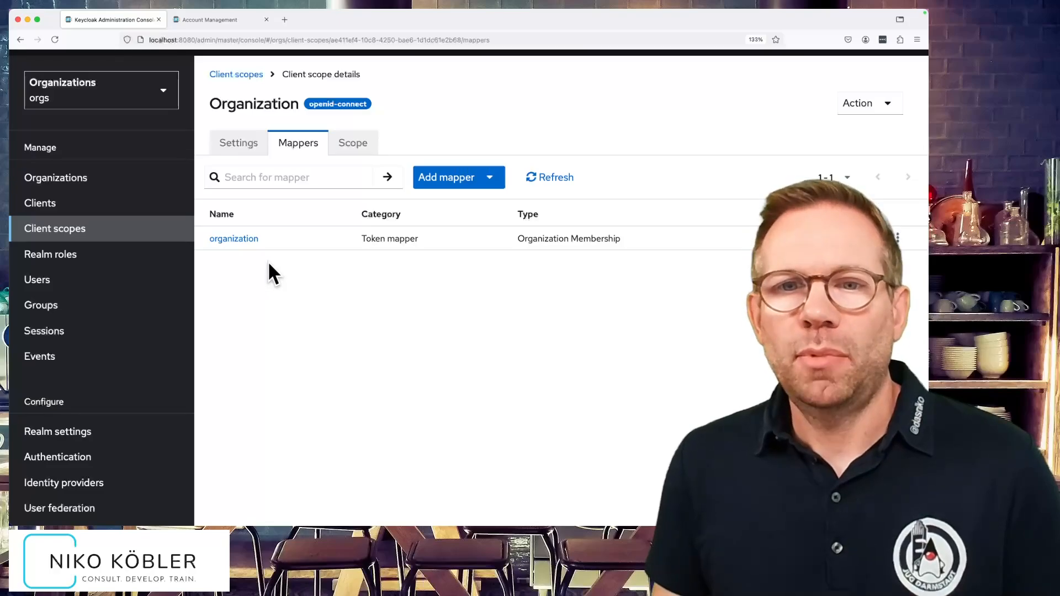
left_click(241, 238)
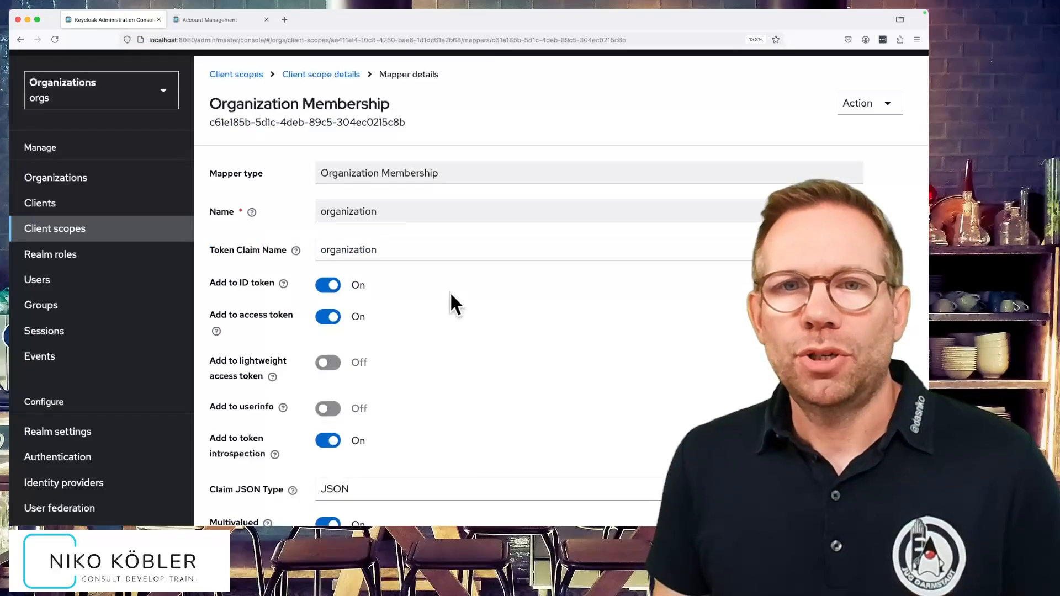
scroll(451, 294, "down", 5)
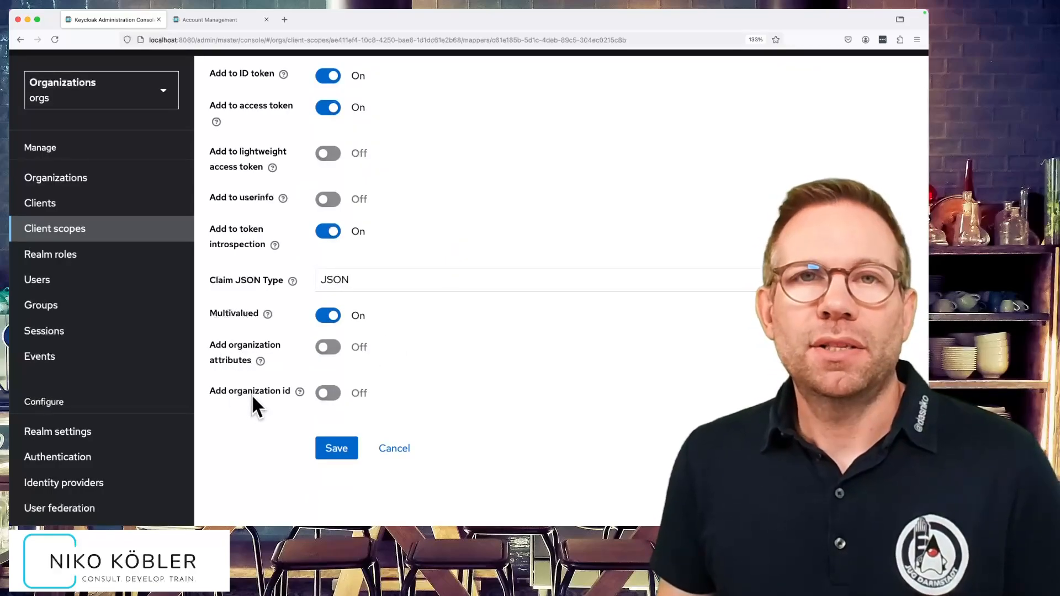
left_click(326, 348)
left_click(328, 394)
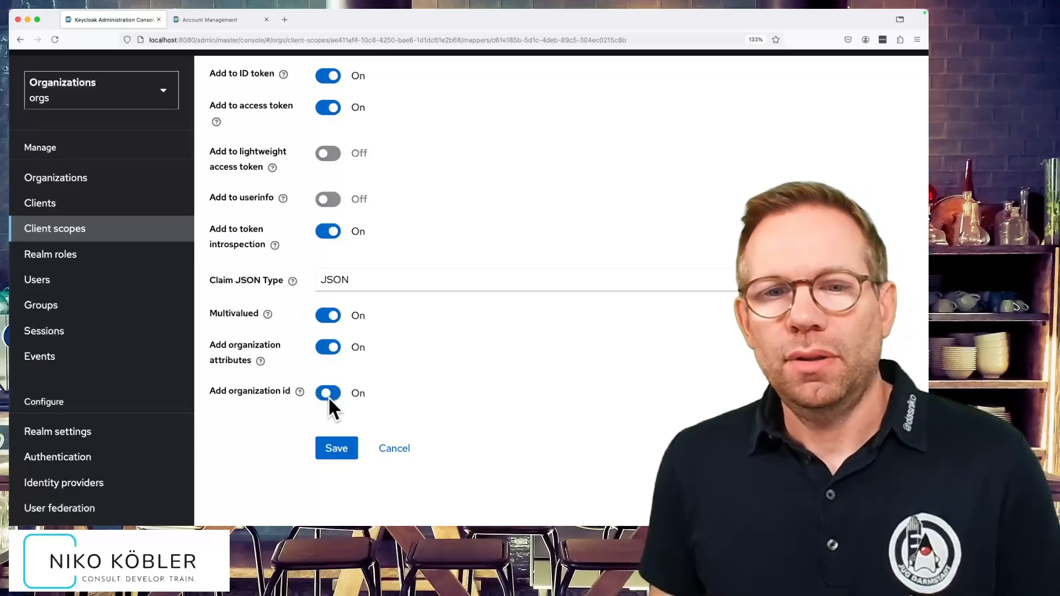
left_click(332, 448)
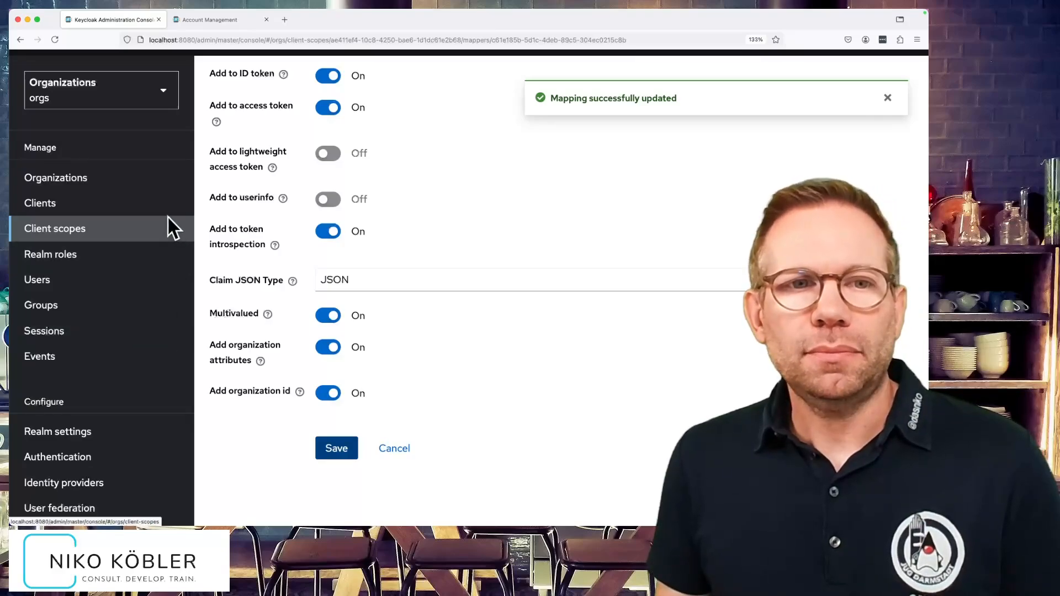
- Evaluate the account-console client's generated access token for the federated user
left_click(156, 203)
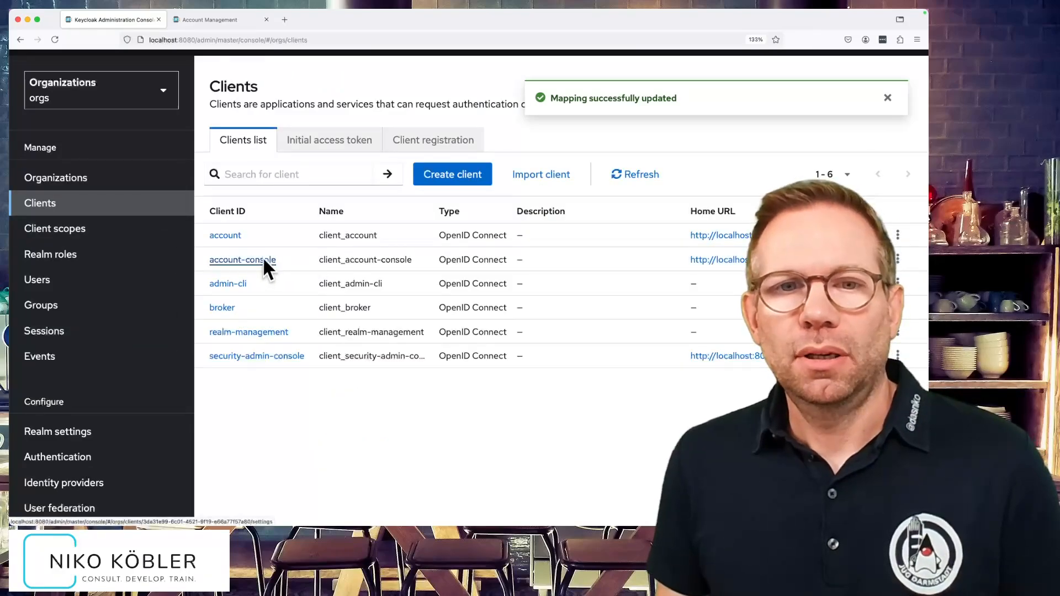
left_click(262, 257)
left_click(366, 158)
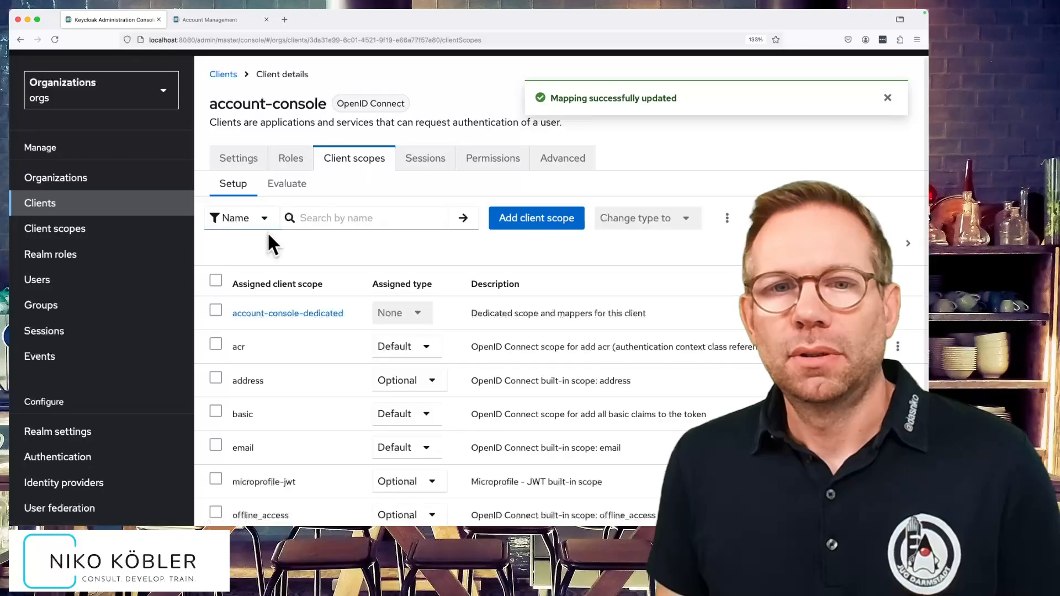
left_click(291, 192)
left_click(375, 309)
left_click(362, 329)
scroll(415, 331, "down", 5)
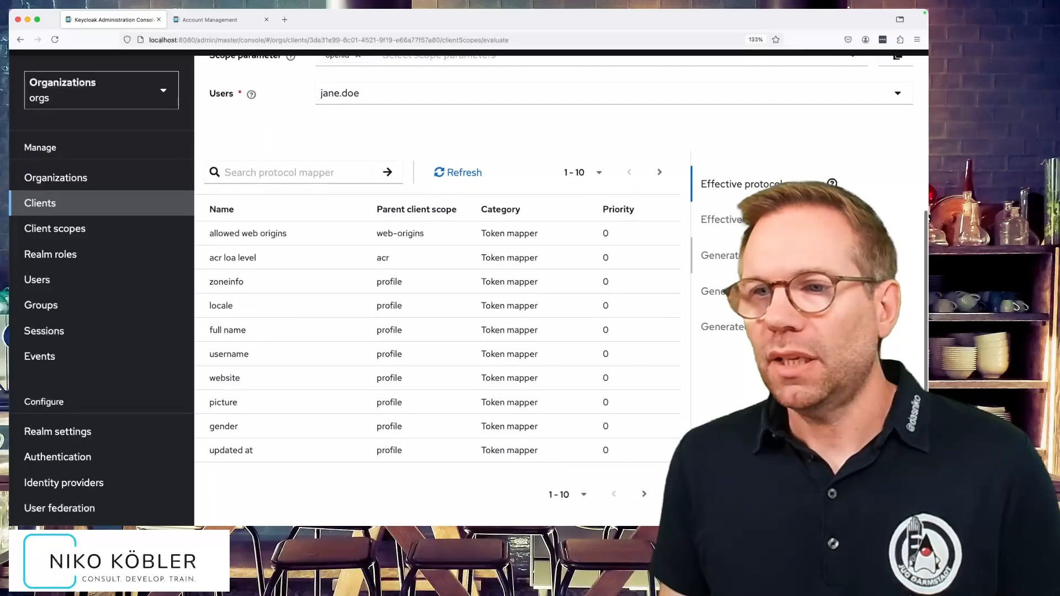
left_click(720, 254)
- Add the organization scope, inspect the token's organization claim and its id, then go to Users
scroll(488, 305, "down", 3)
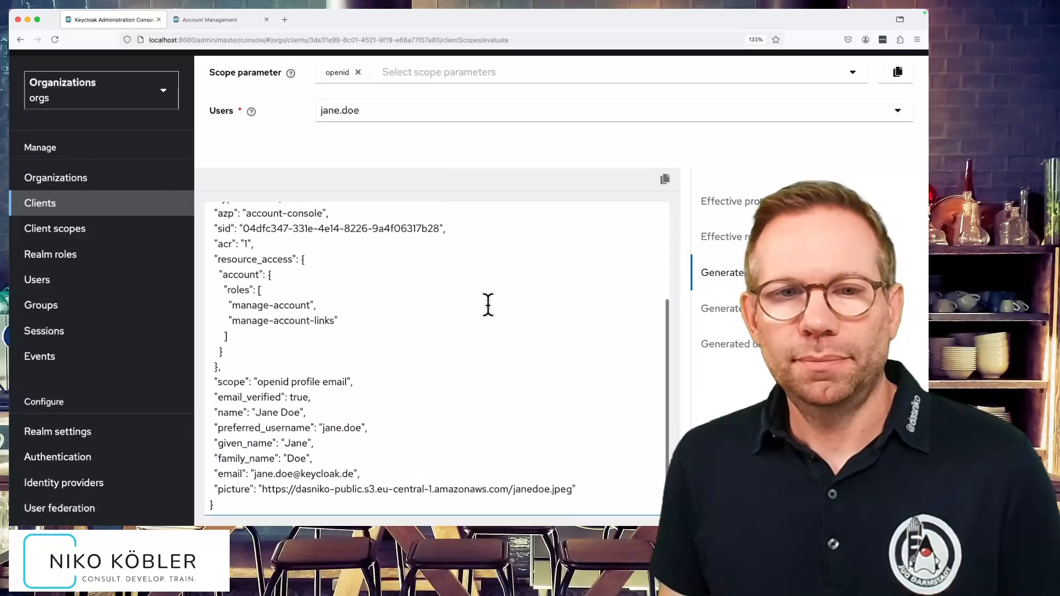
left_click(452, 78)
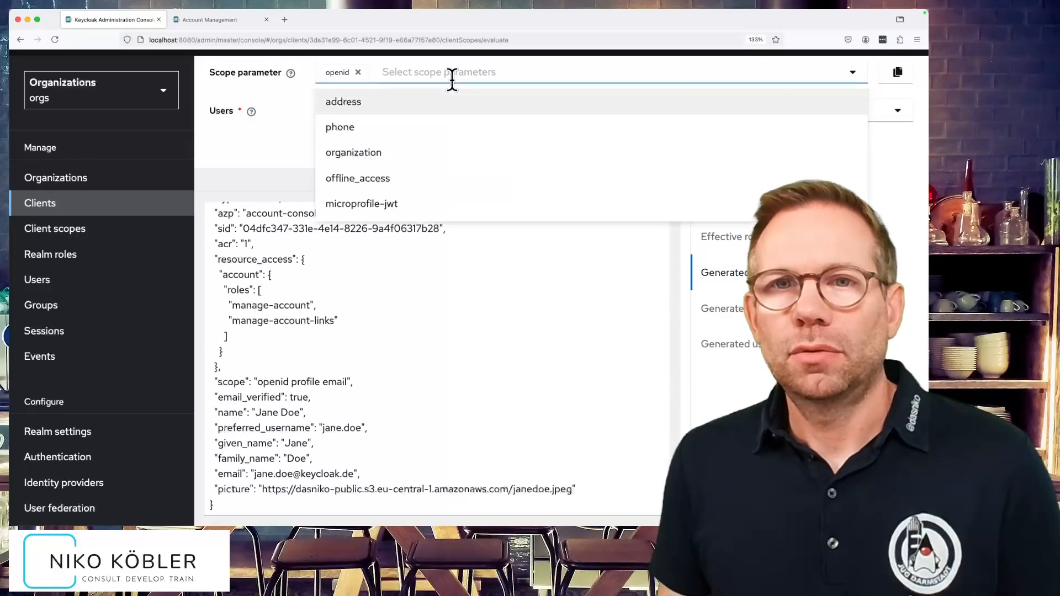
left_click(369, 151)
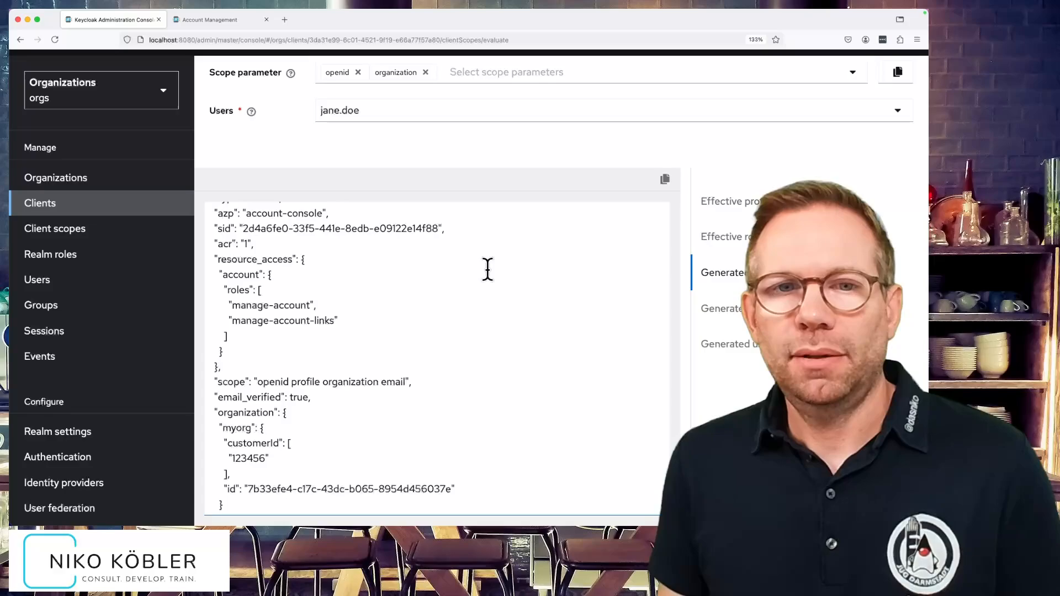
scroll(486, 276, "down", 1)
scroll(486, 276, "down", 2)
left_click_drag(215, 289, 242, 392)
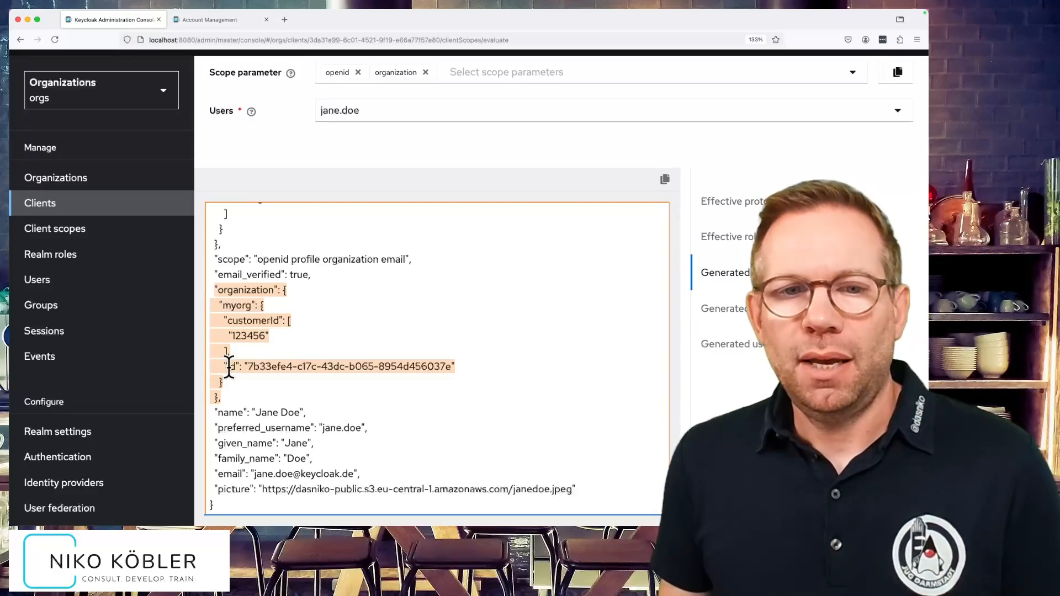
left_click_drag(232, 365, 380, 368)
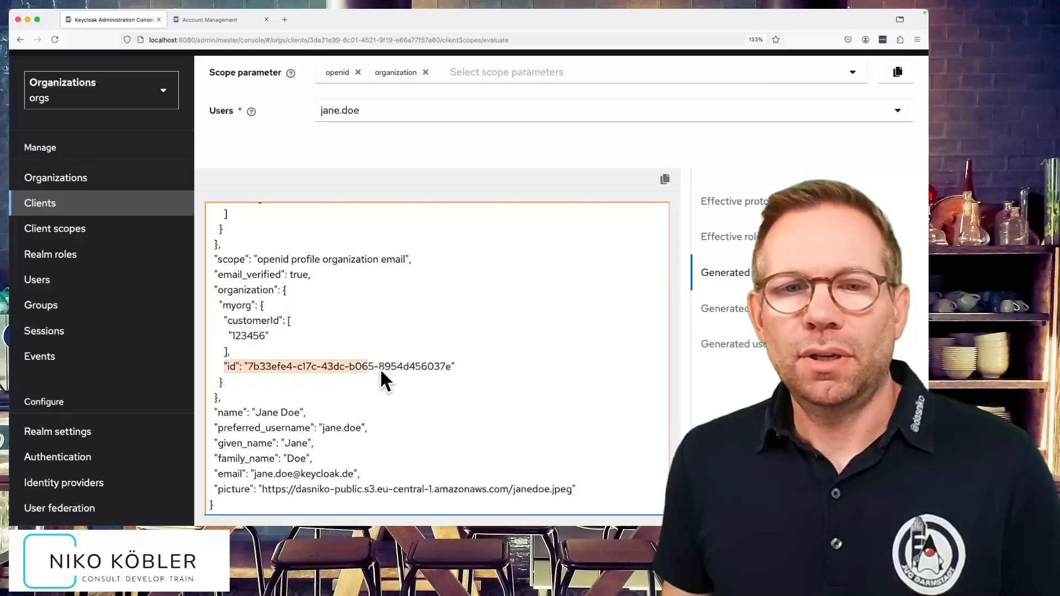
left_click(457, 364)
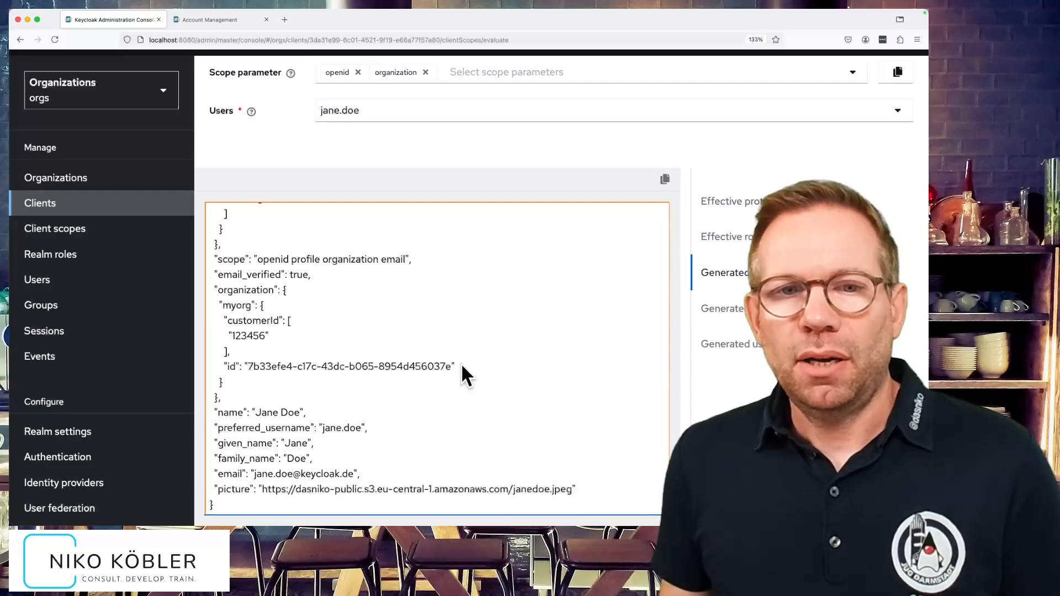
scroll(460, 363, "up", 5)
scroll(461, 363, "up", 4)
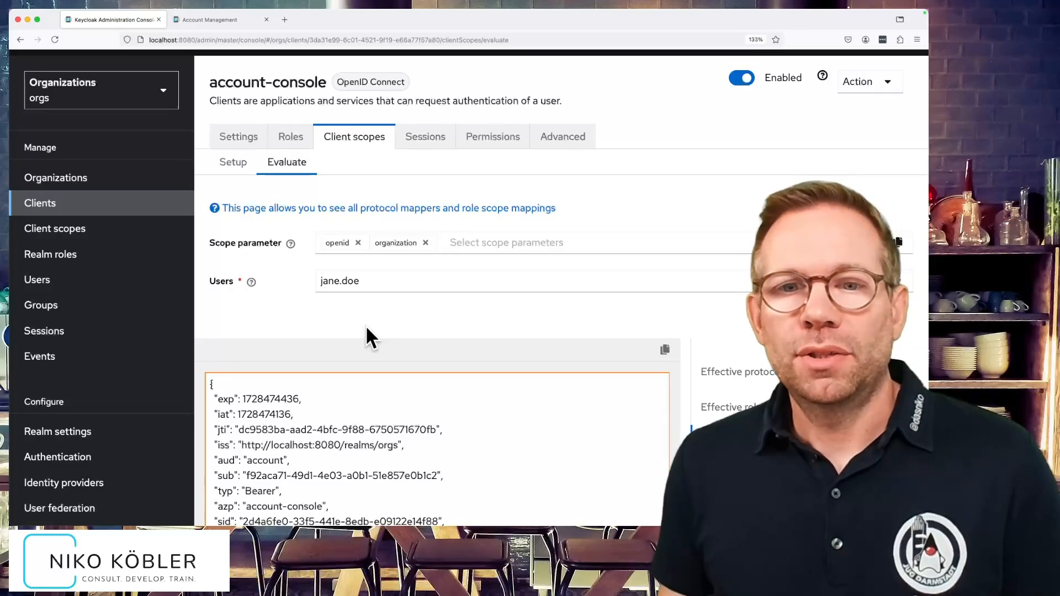
left_click(85, 280)
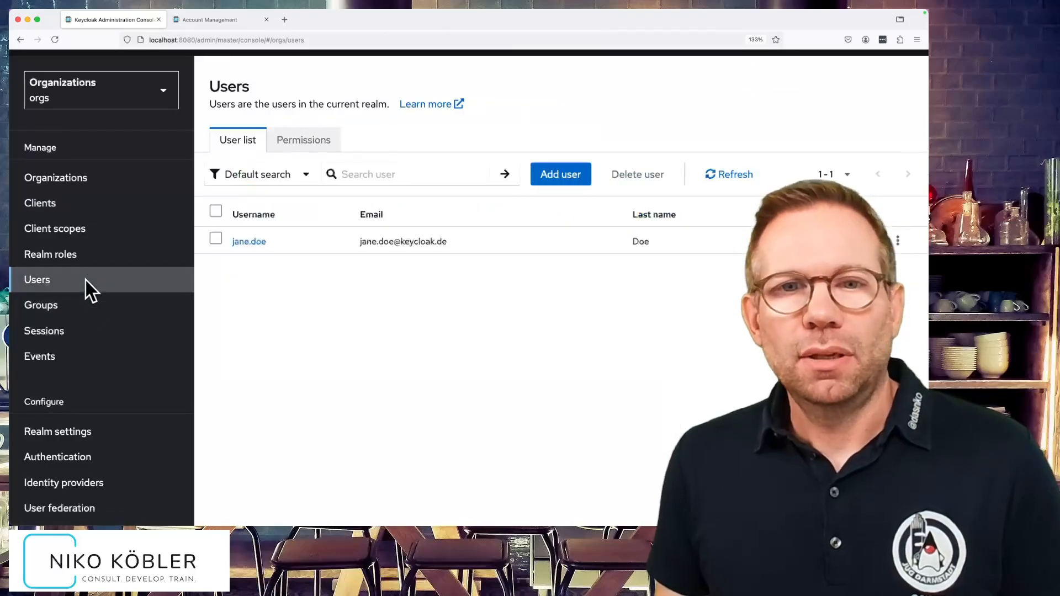
- Create a new user, filling in the username, e-mail, first name and last name
left_click(559, 175)
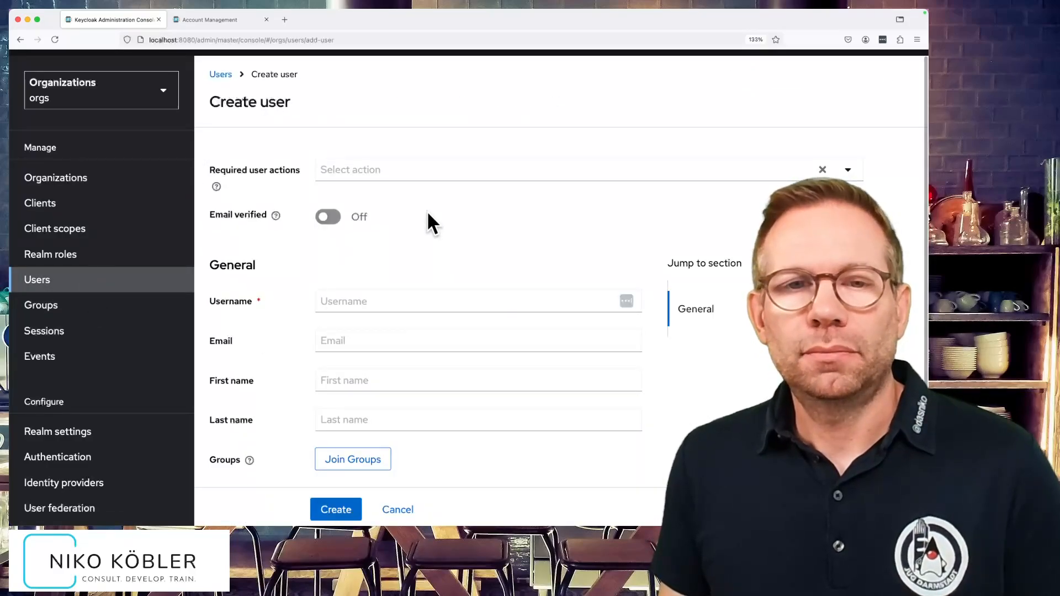
left_click(392, 300)
type("dasniko")
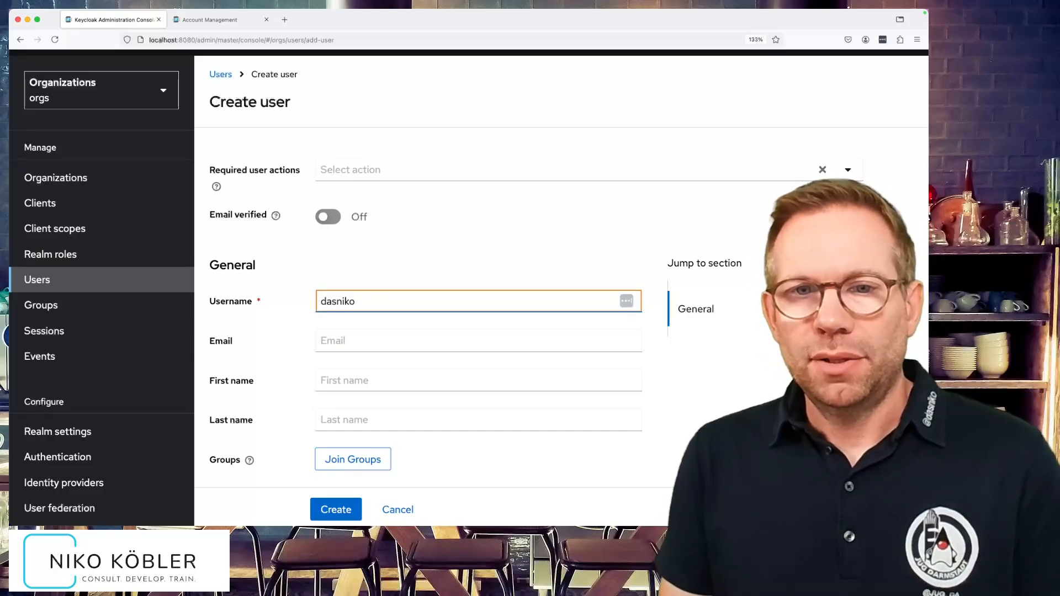
key("Tab")
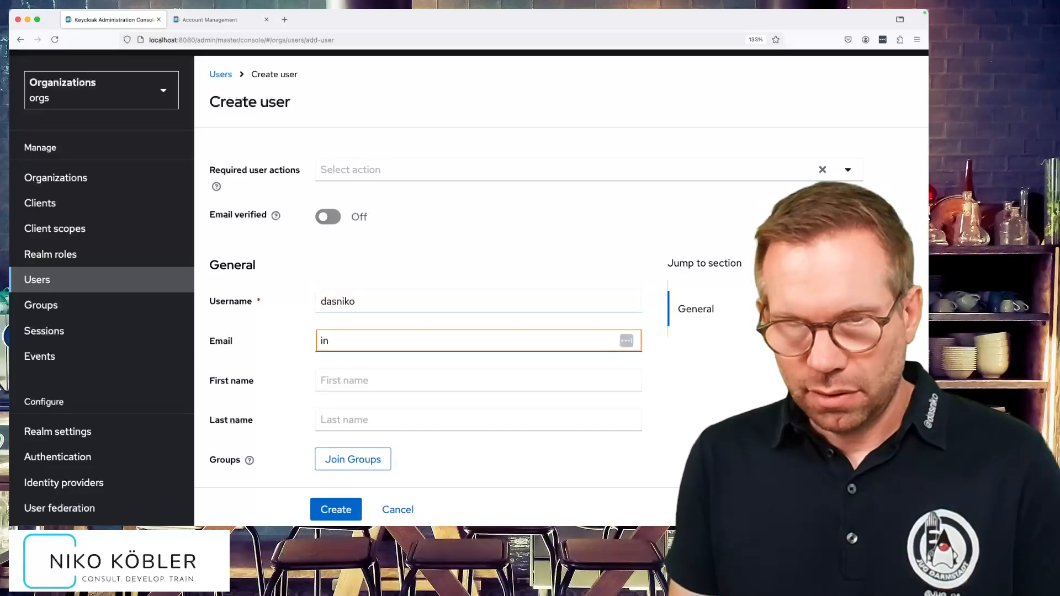
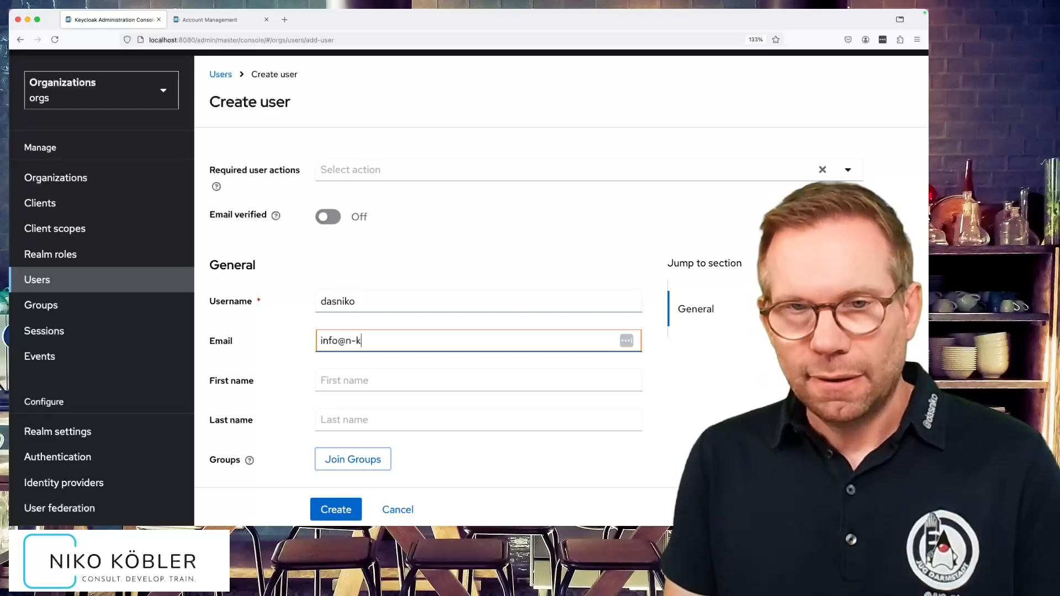
key("Tab")
type("Niko")
key("Tab")
type("Köbler")
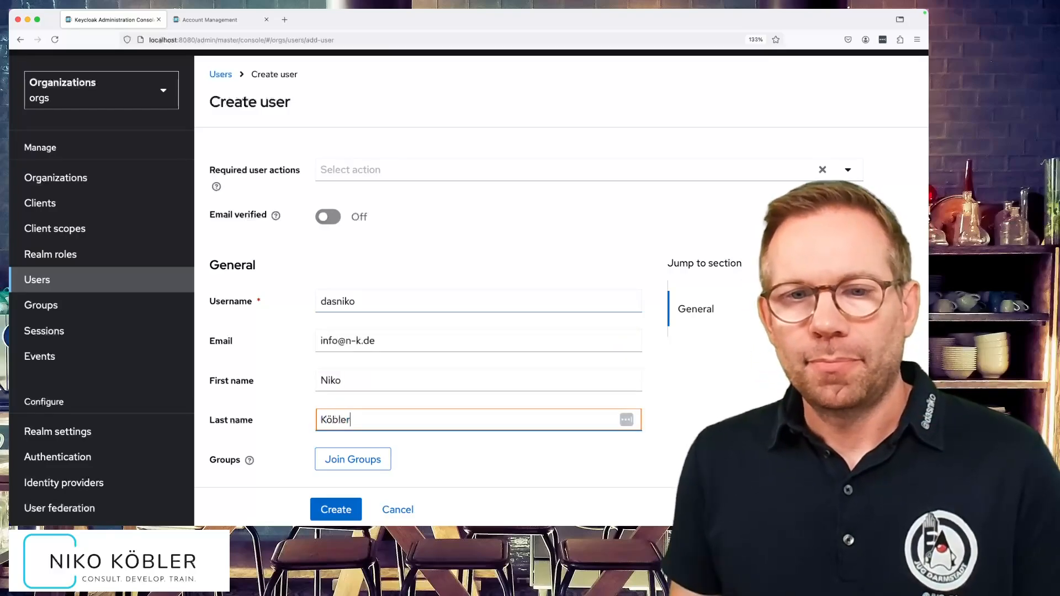
left_click(353, 518)
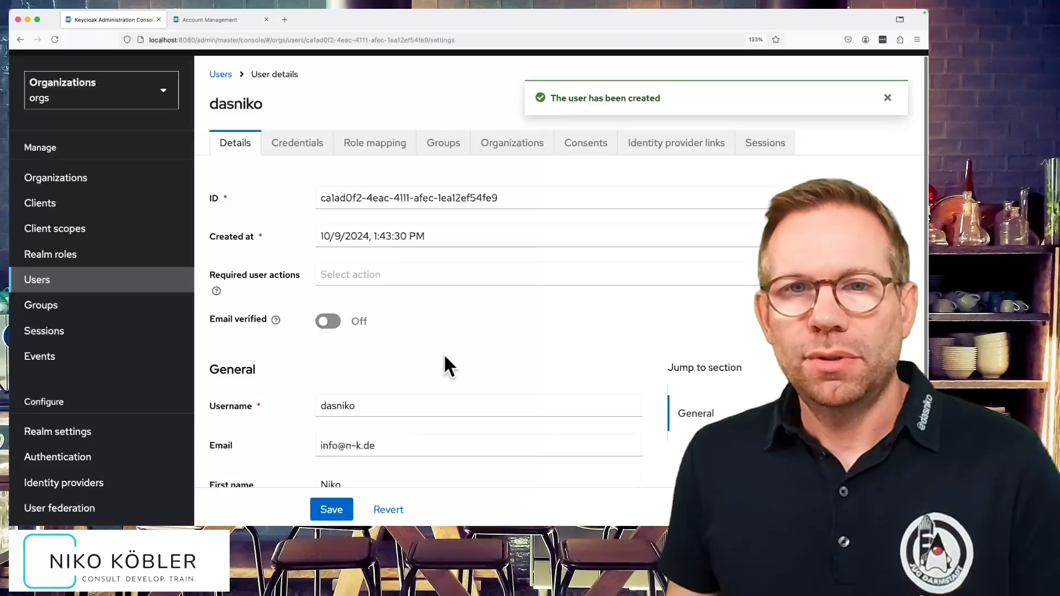
- Give the user a permanent password with Temporary switched off
left_click(296, 143)
left_click(569, 303)
left_click(471, 236)
type("test")
left_click(473, 274)
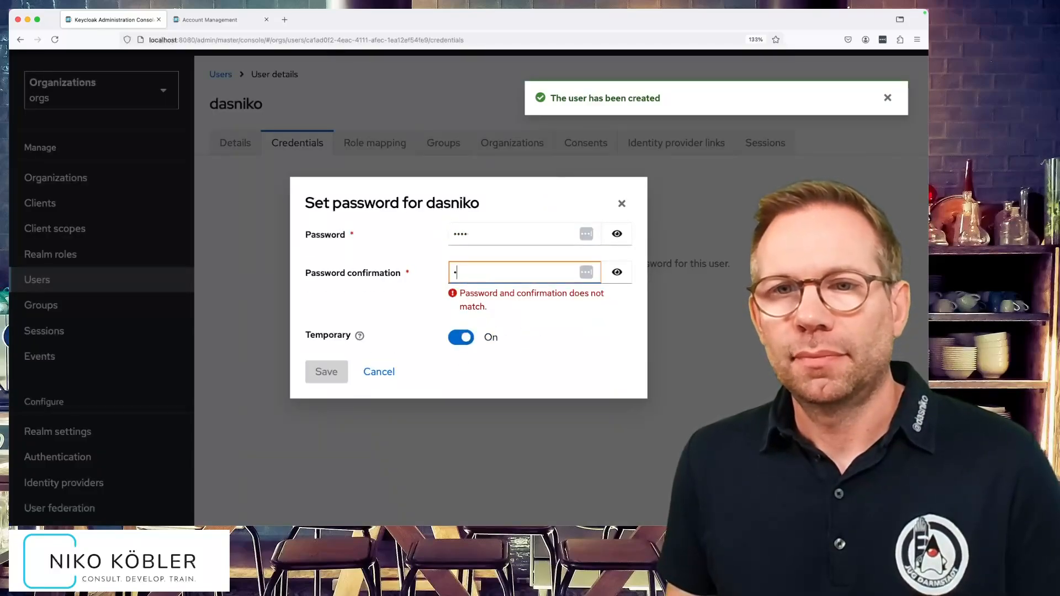
type("test")
left_click(461, 322)
left_click(322, 363)
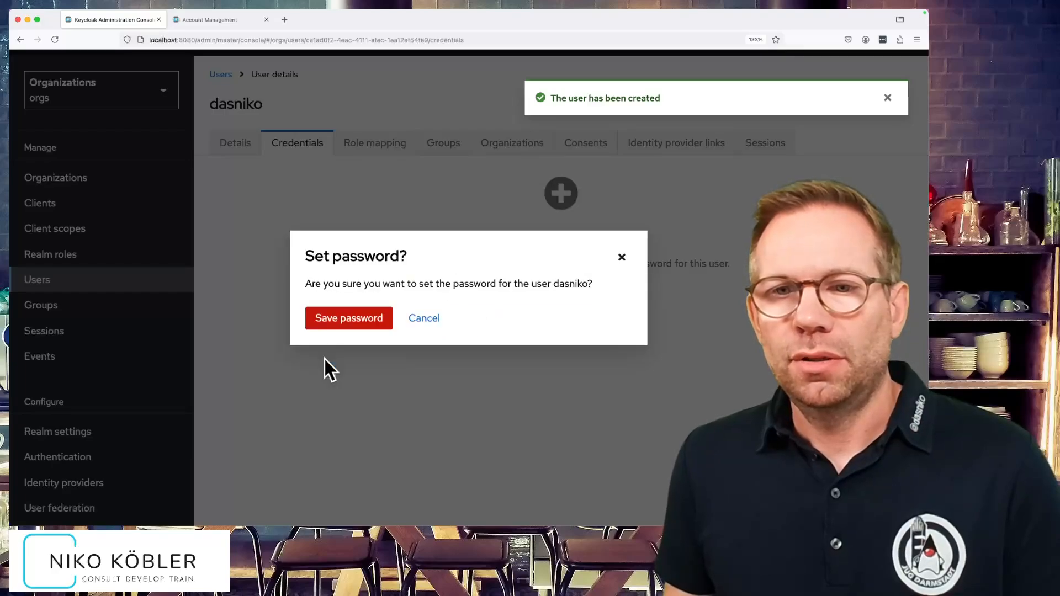
left_click(340, 320)
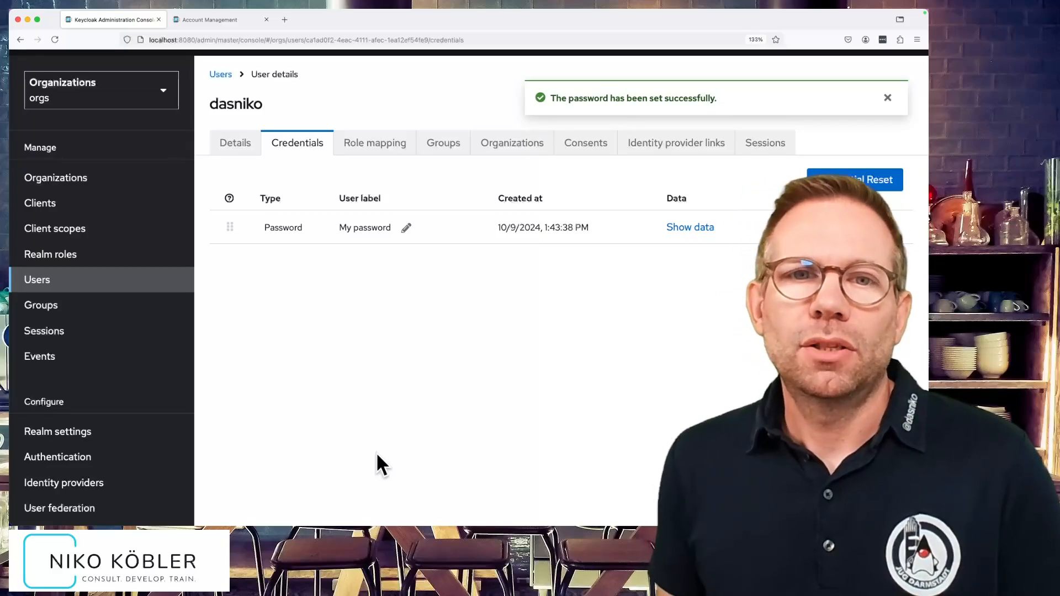
- Join the user to MyOrg, then view the Join organization menu's Send invite option and close it
left_click(512, 143)
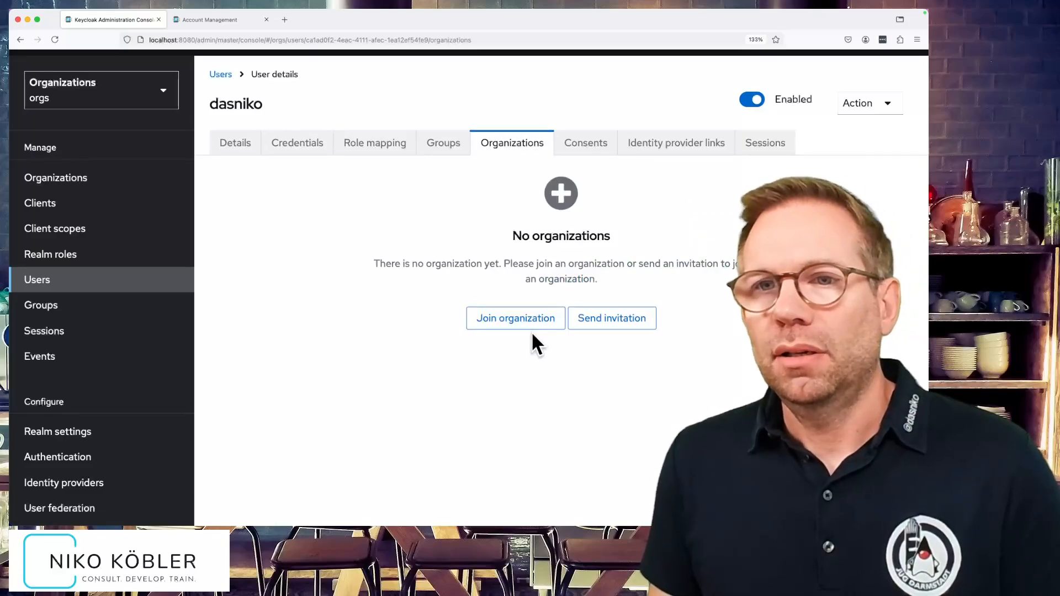
left_click(512, 317)
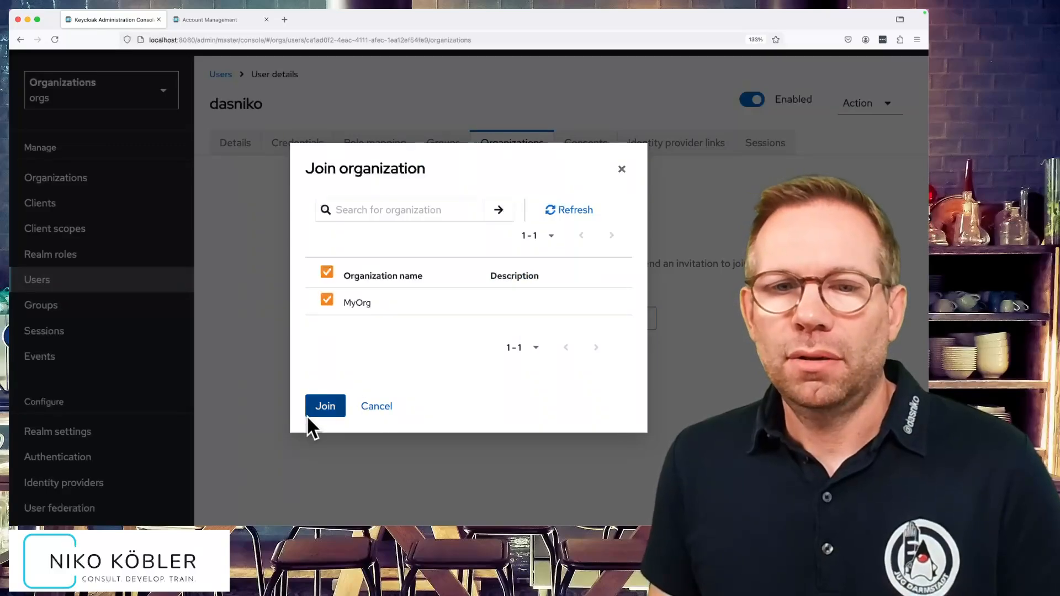
left_click(329, 409)
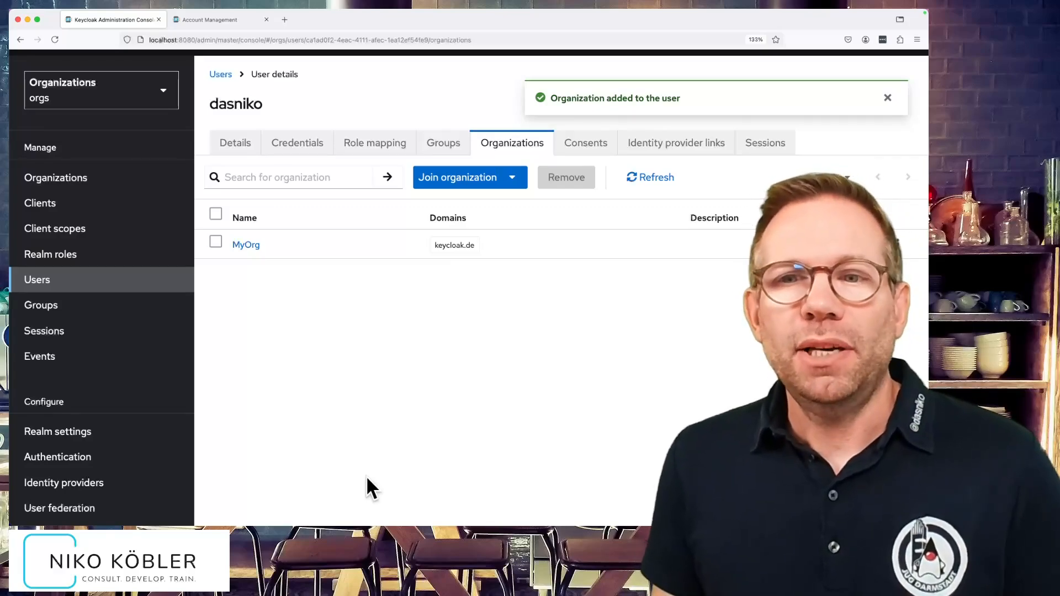
left_click(511, 178)
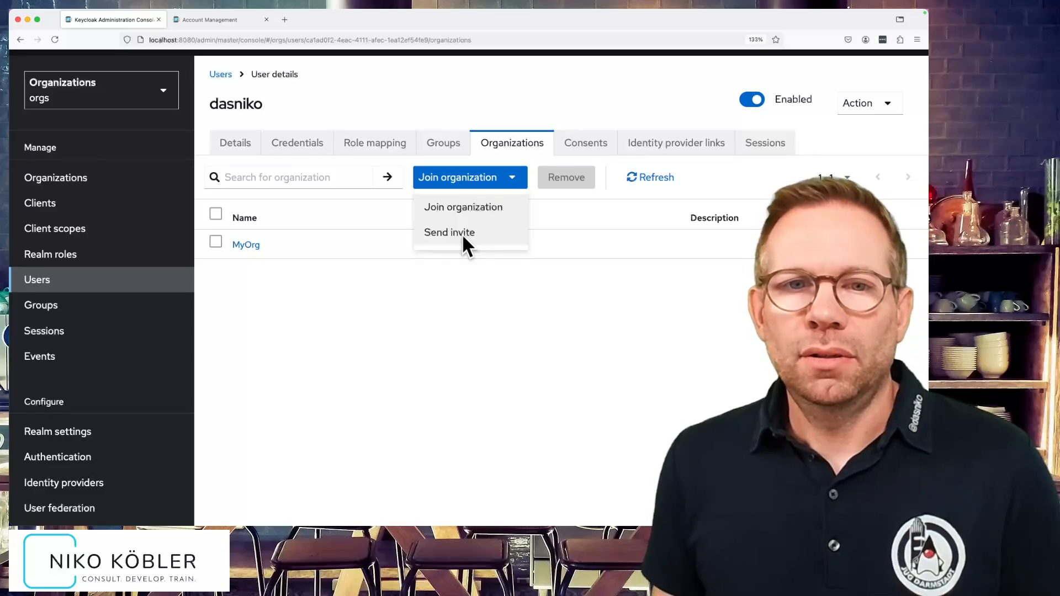
left_click(451, 296)
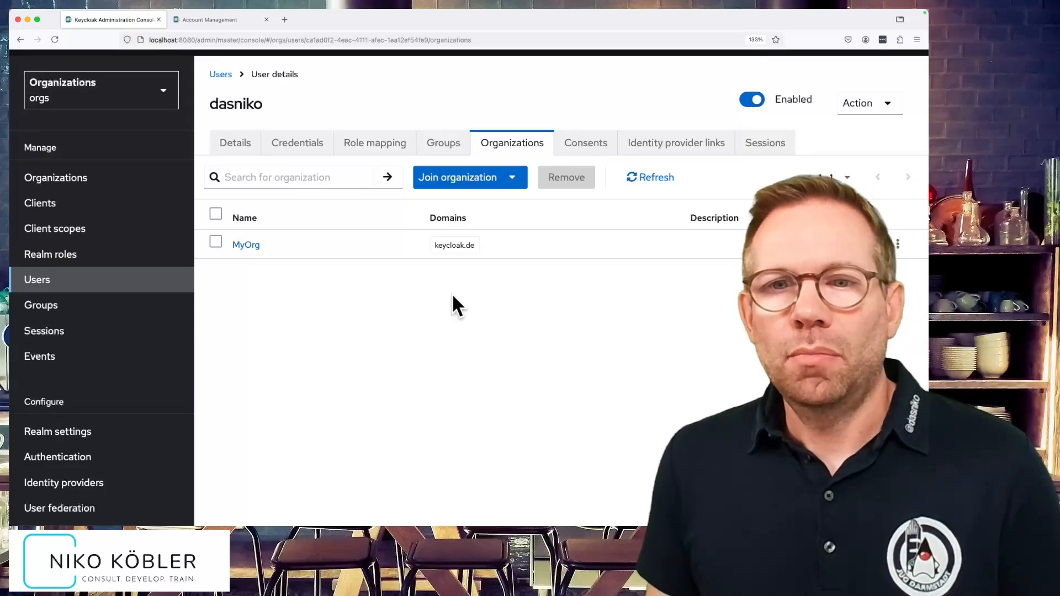
- Sign out of the current account from the Account Console user menu
left_click(232, 20)
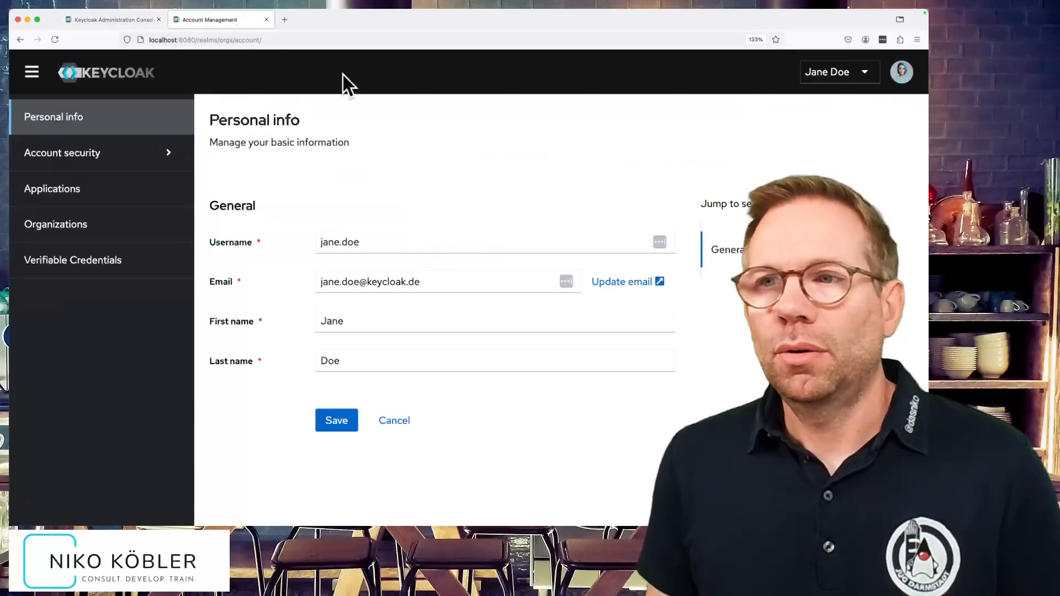
left_click(852, 77)
left_click(848, 103)
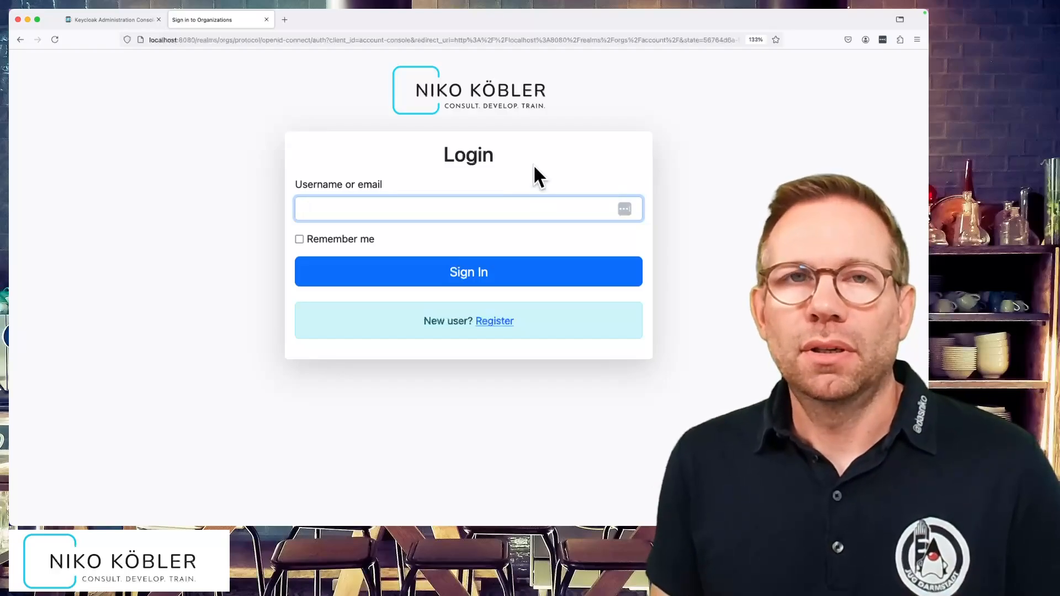
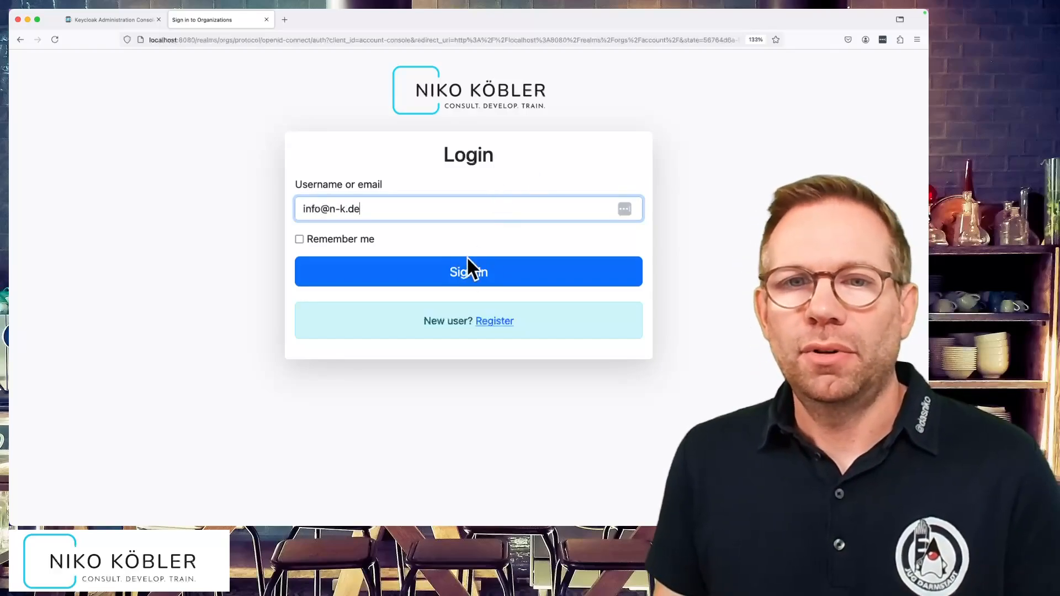
- Sign back in with the new local user's e-mail and password
left_click(465, 269)
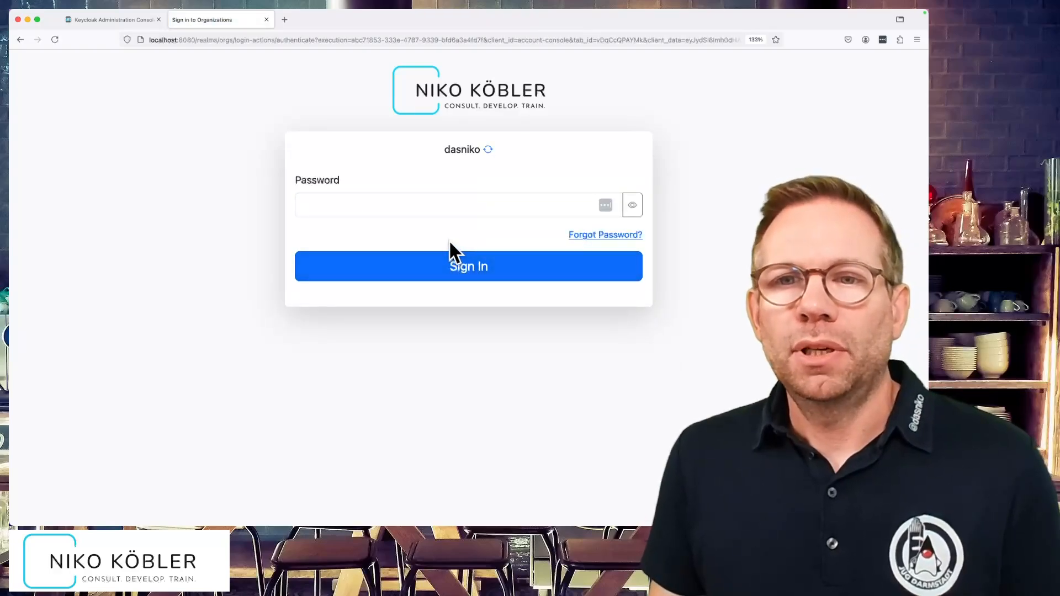
left_click(454, 207)
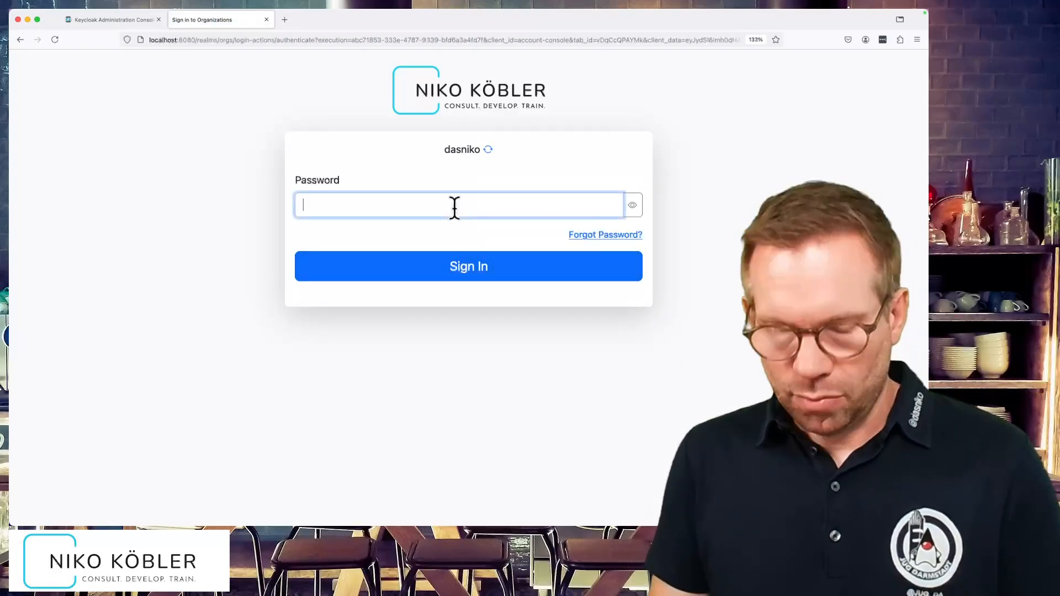
type("test")
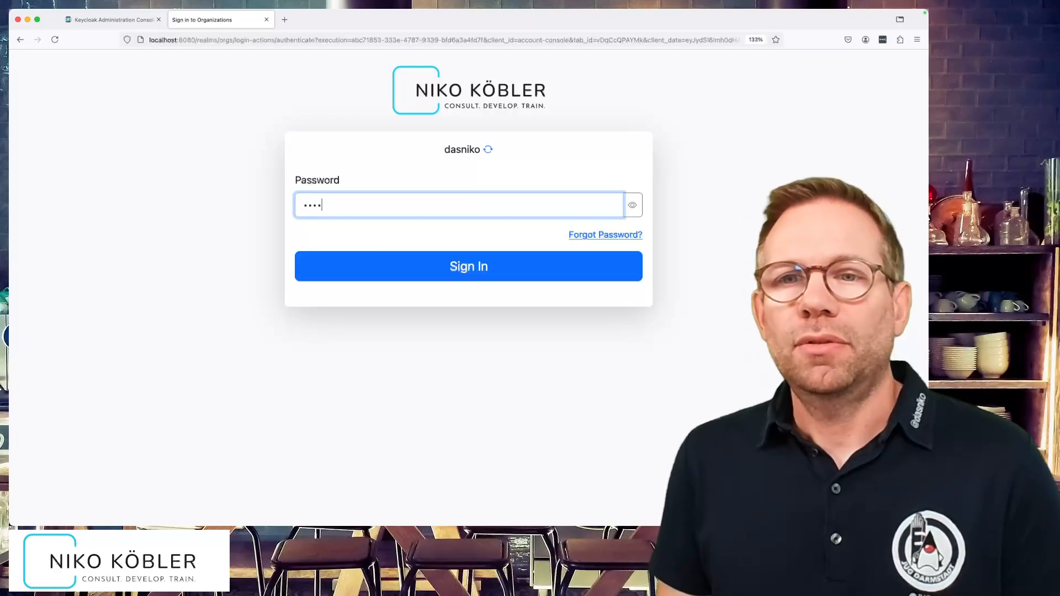
key("Return")
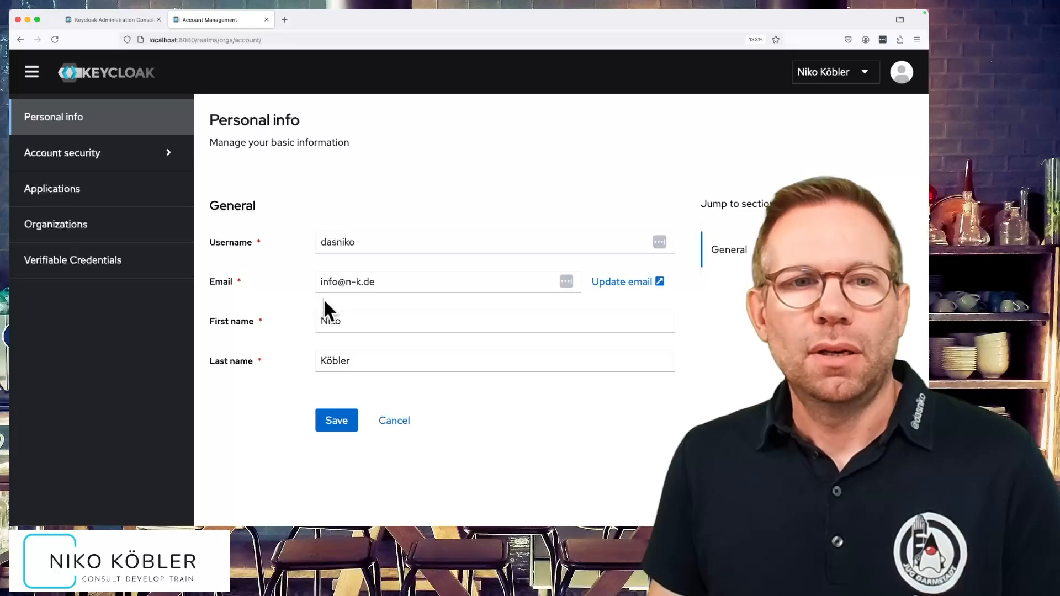
- Check that the Organizations page lists MyOrg, then sign out from the user menu
left_click(63, 223)
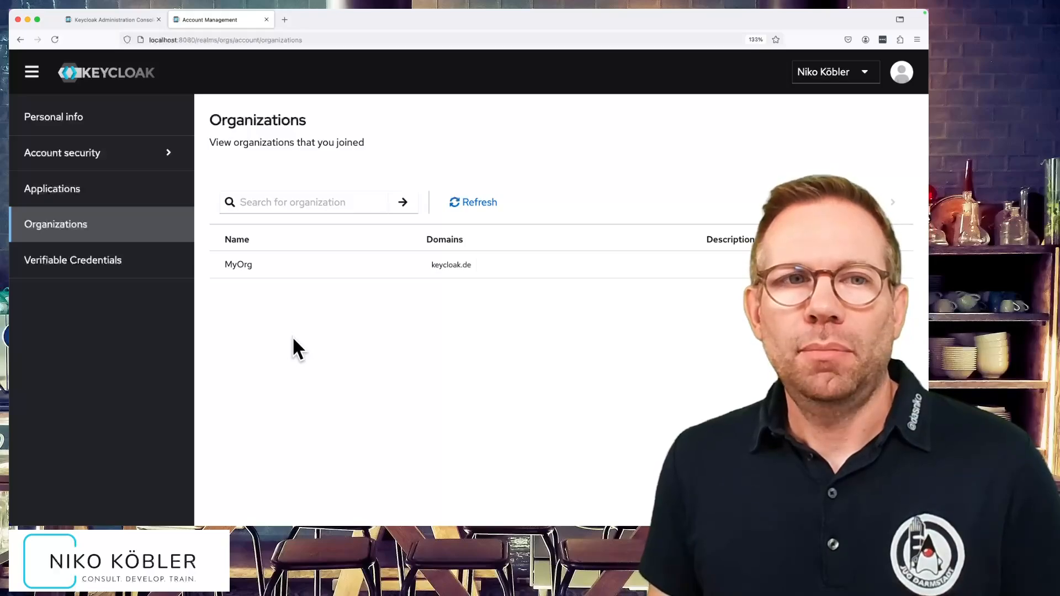
left_click(124, 126)
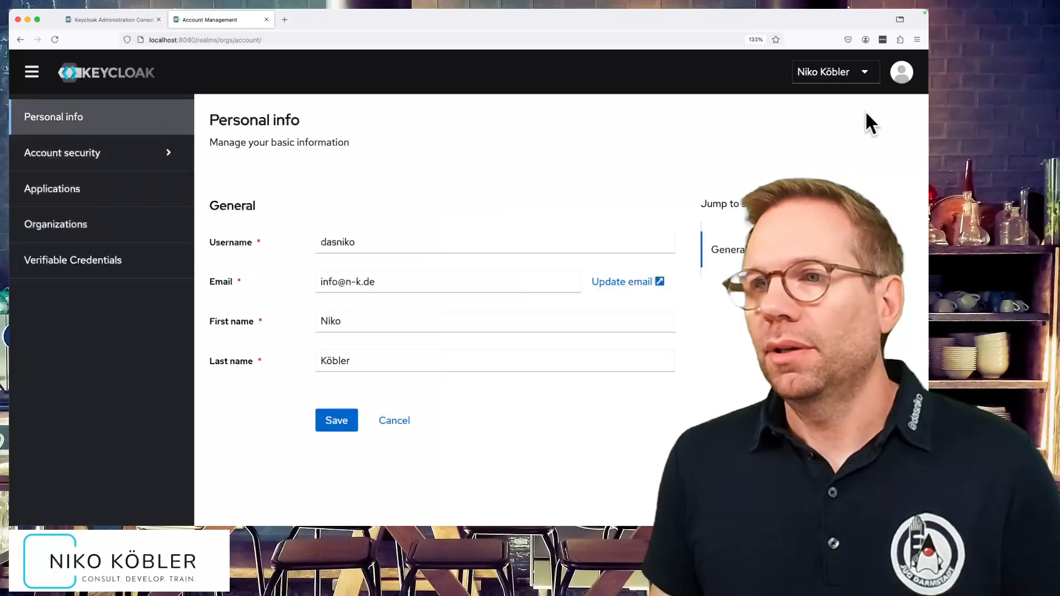
left_click(859, 73)
left_click(838, 104)
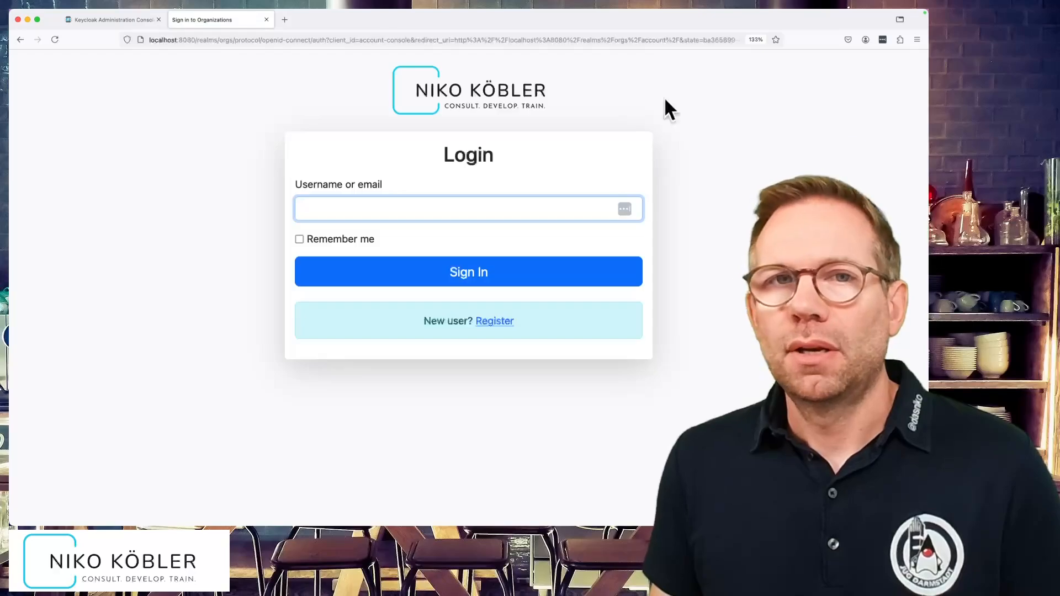
- Back in the admin console, open MyOrg's Members tab to see both users
left_click(98, 21)
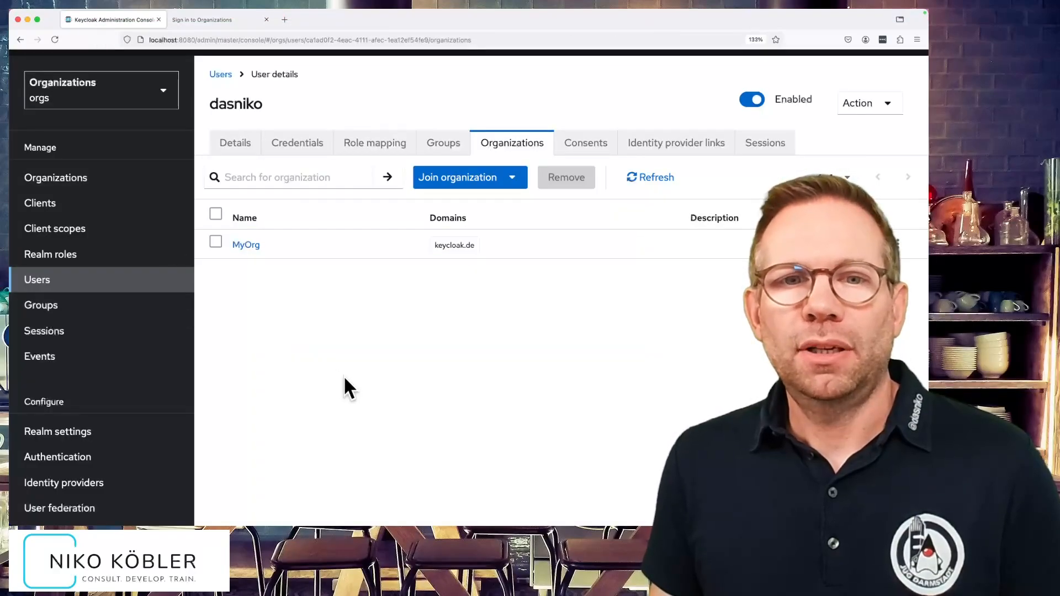
left_click(90, 177)
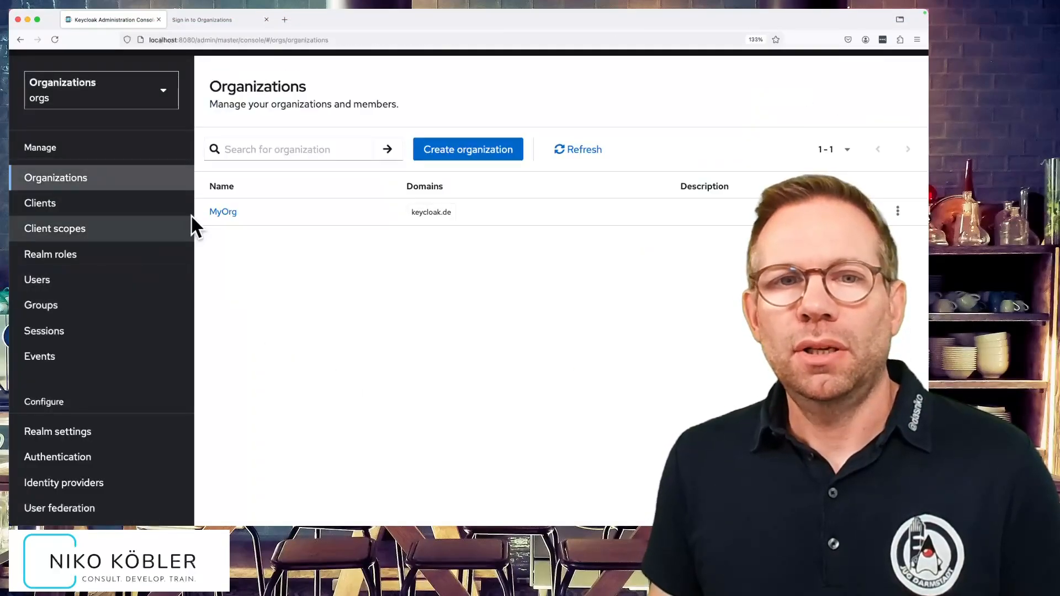
left_click(224, 212)
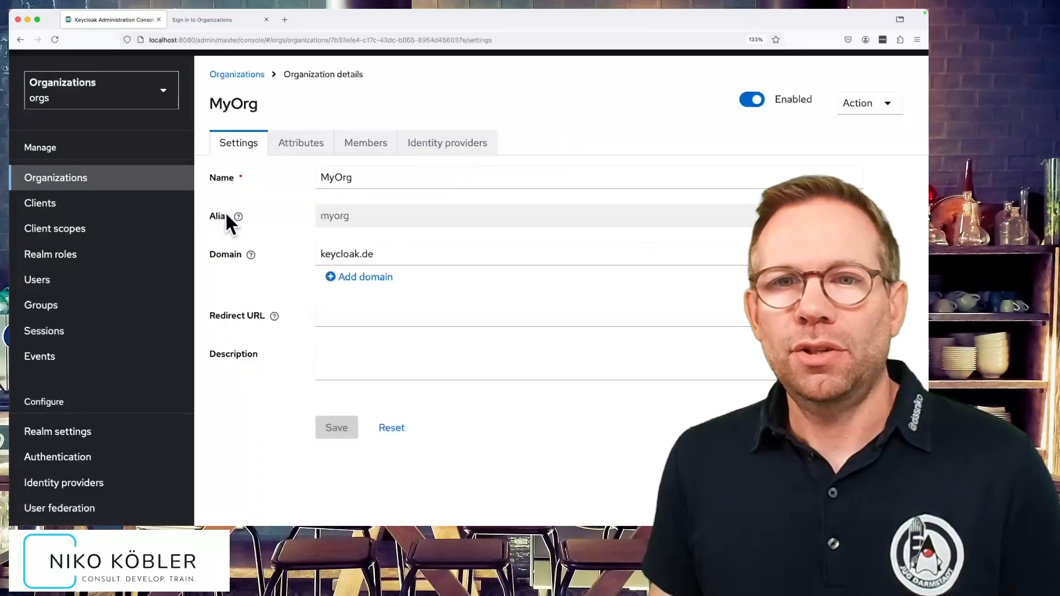
left_click(365, 141)
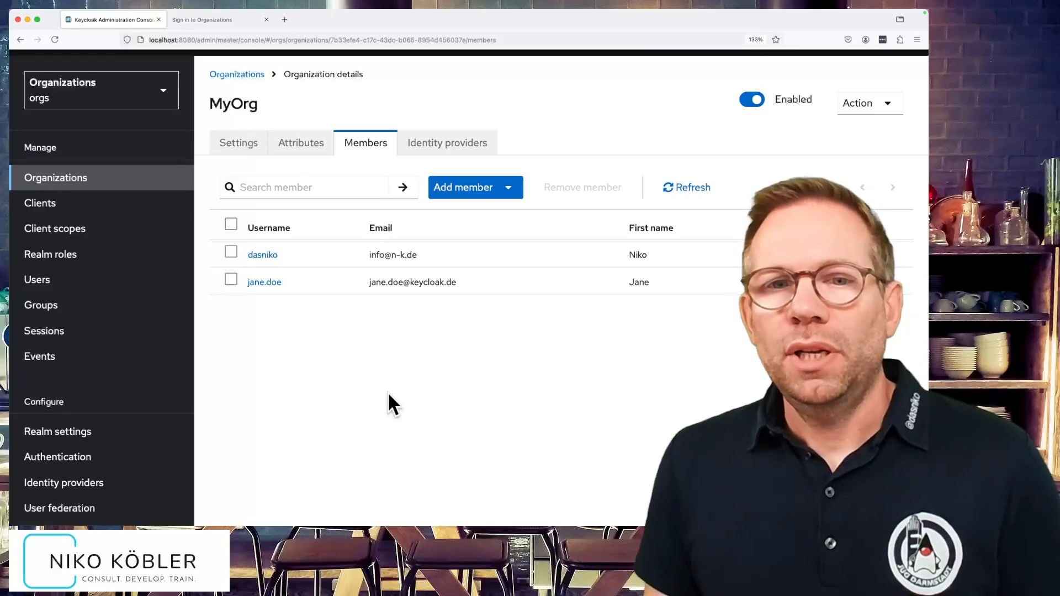
- Switch off and confirm disabling MyOrg, then view the Users list showing the invited member disabled
left_click(751, 98)
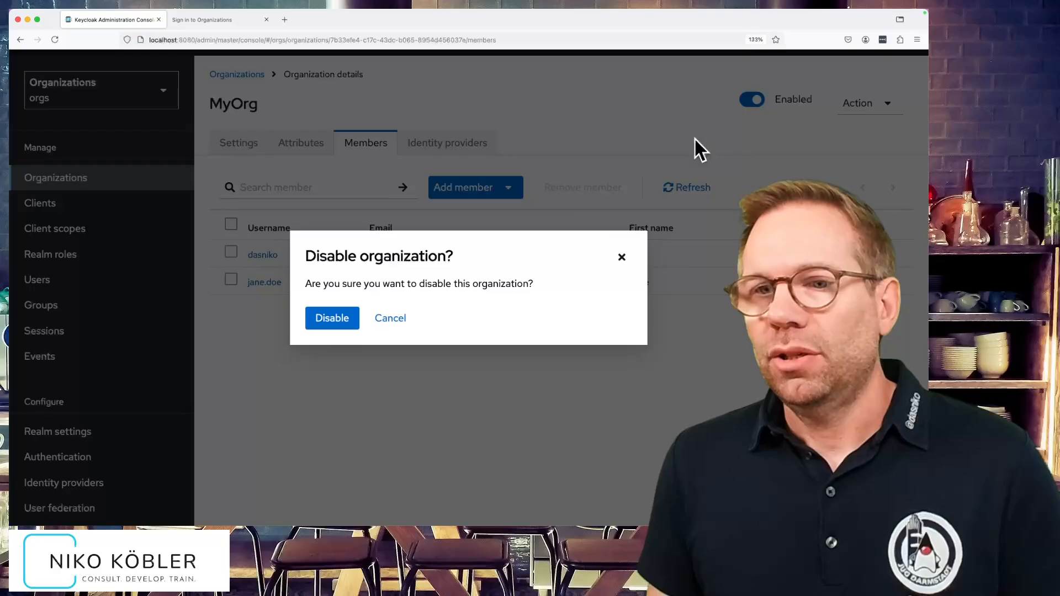
left_click(342, 326)
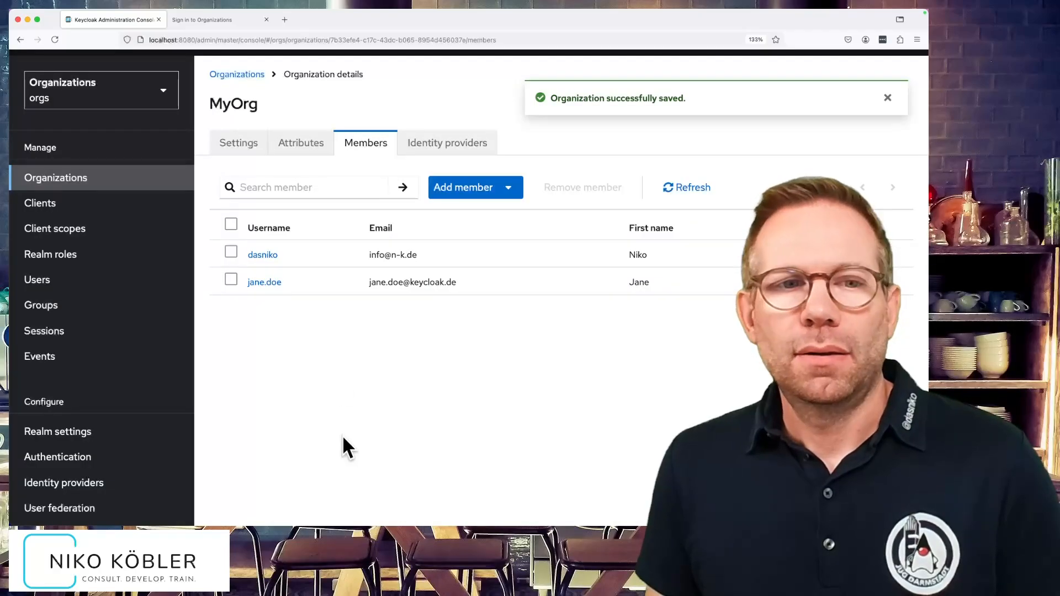
left_click(62, 286)
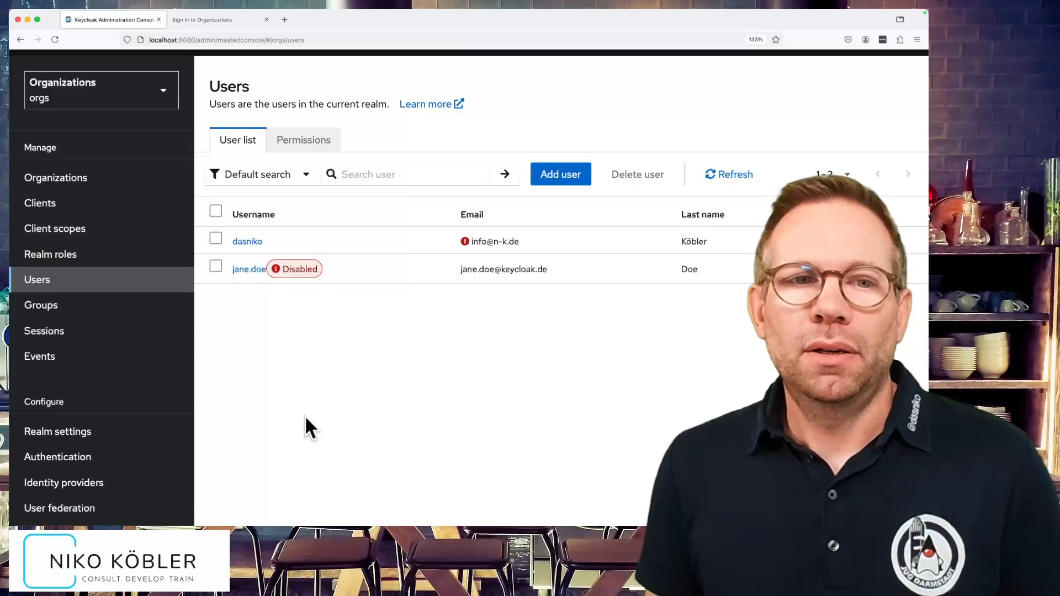
- Turn MyOrg's Enabled toggle back on, check the Users list, and return to Organizations
left_click(54, 182)
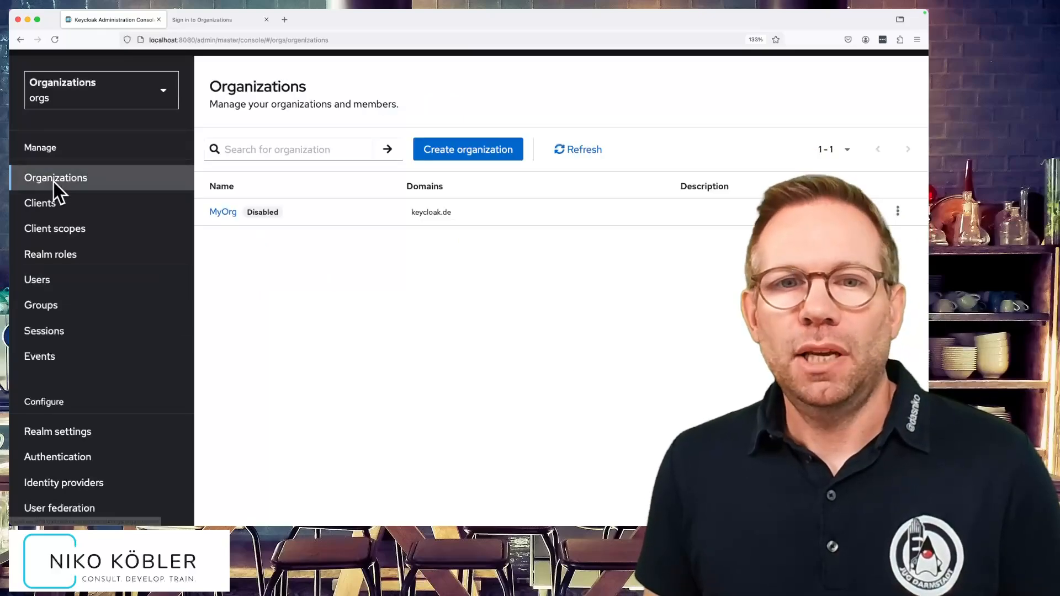
left_click(219, 213)
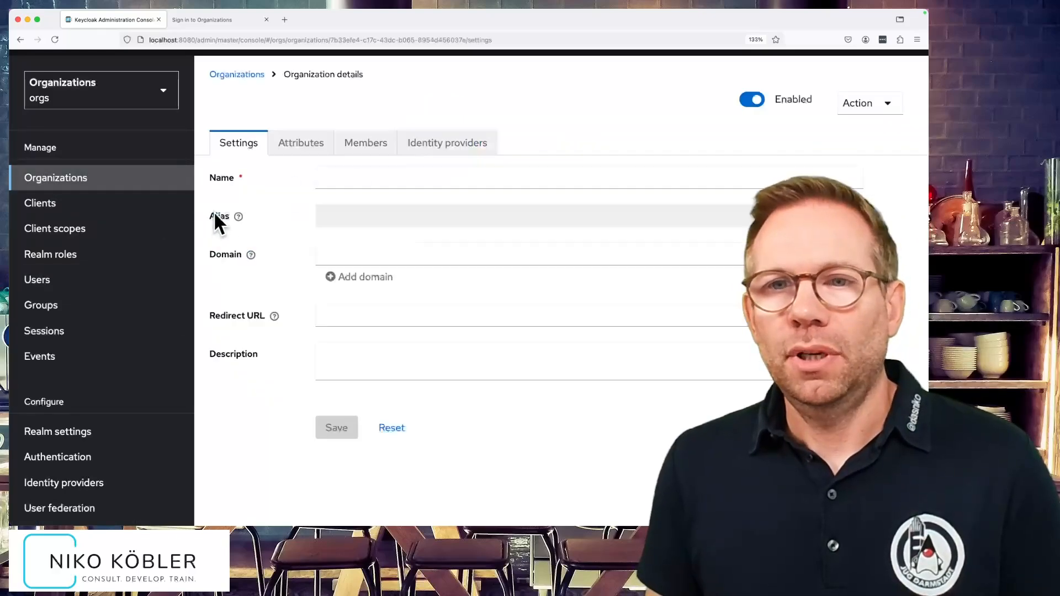
left_click(754, 102)
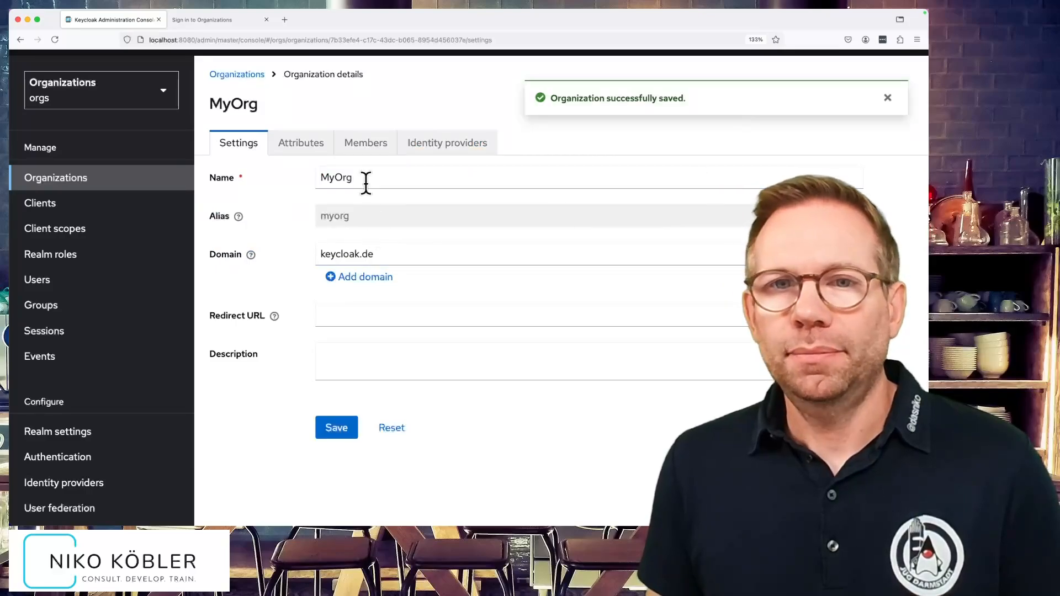
left_click(52, 283)
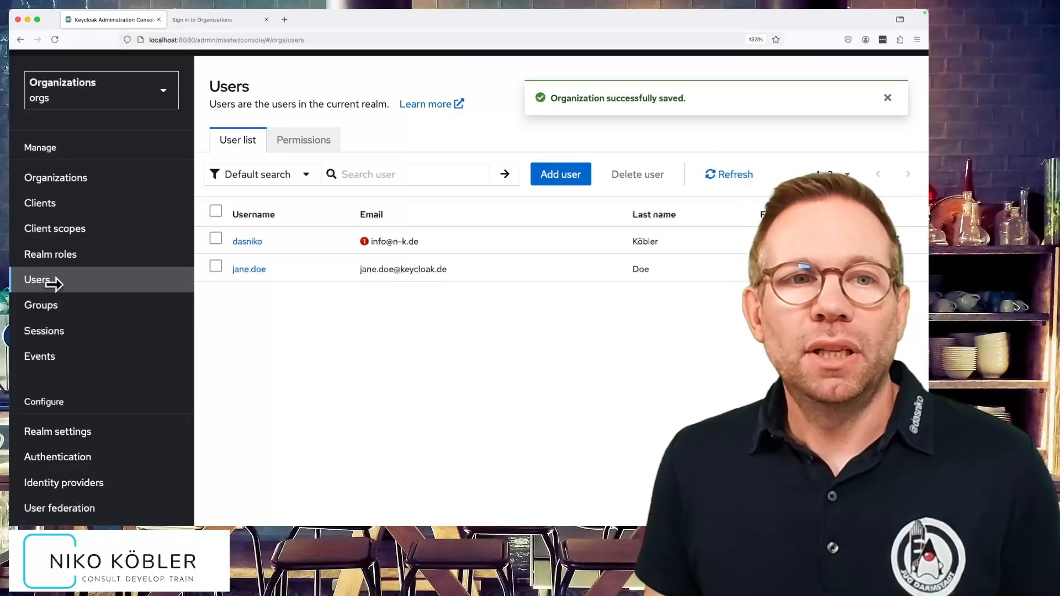
left_click(66, 188)
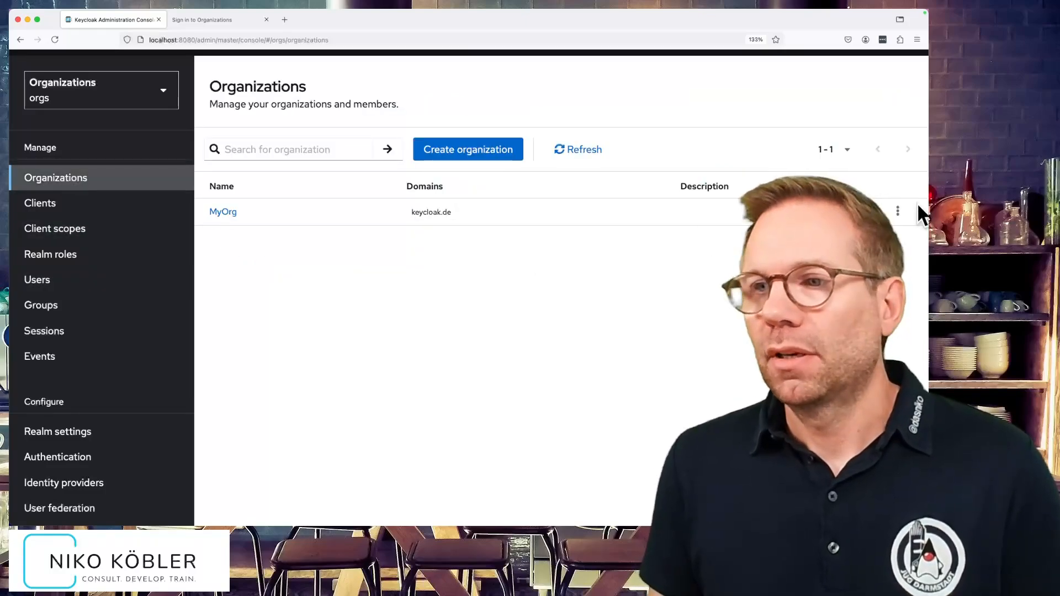
- Delete MyOrg from the Organizations list, then open the remaining federated user's details in Users
left_click(898, 212)
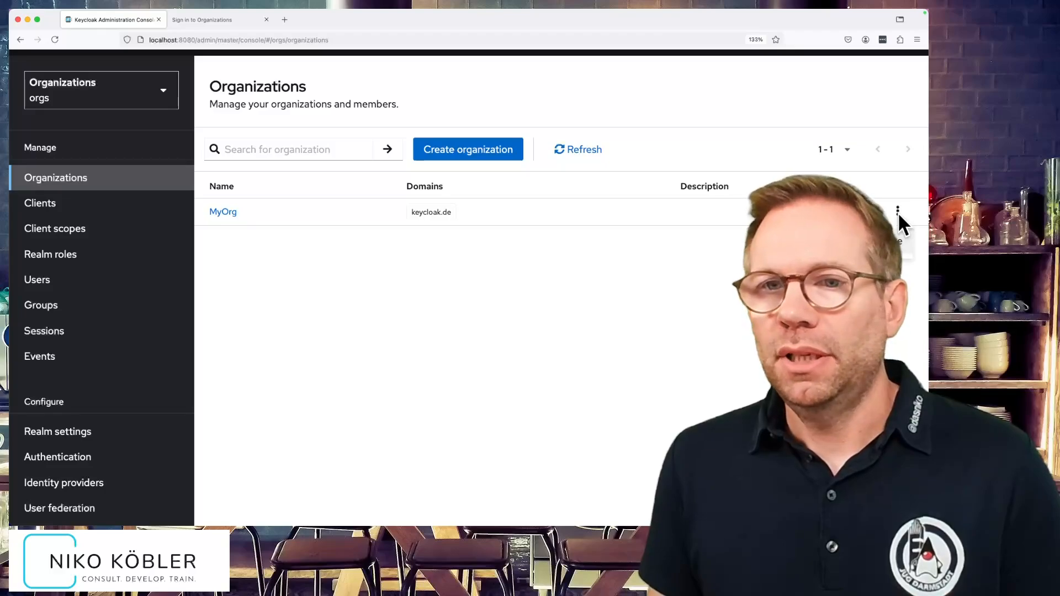
left_click(869, 236)
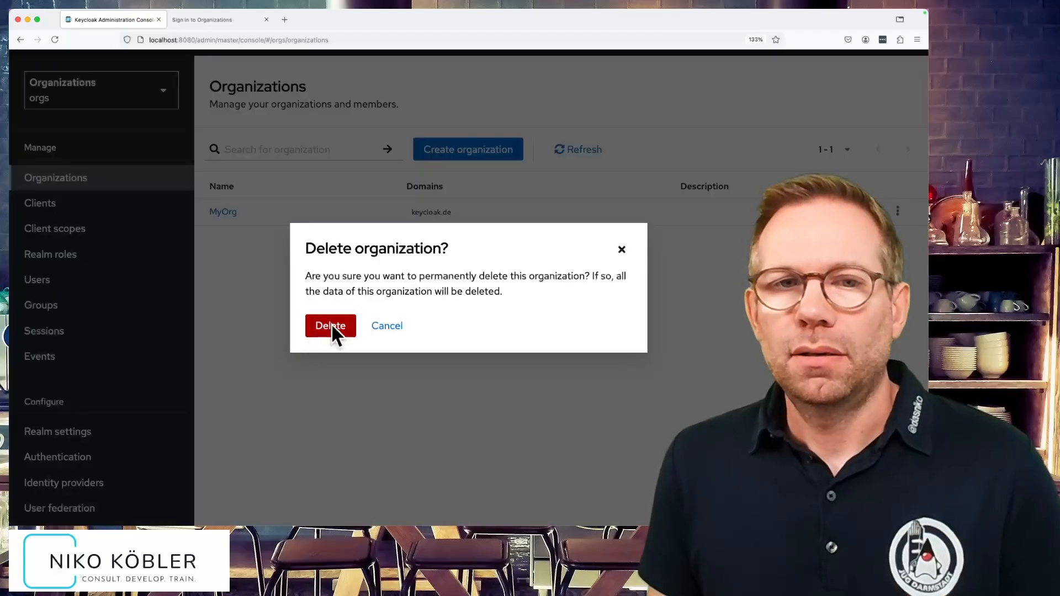
left_click(331, 325)
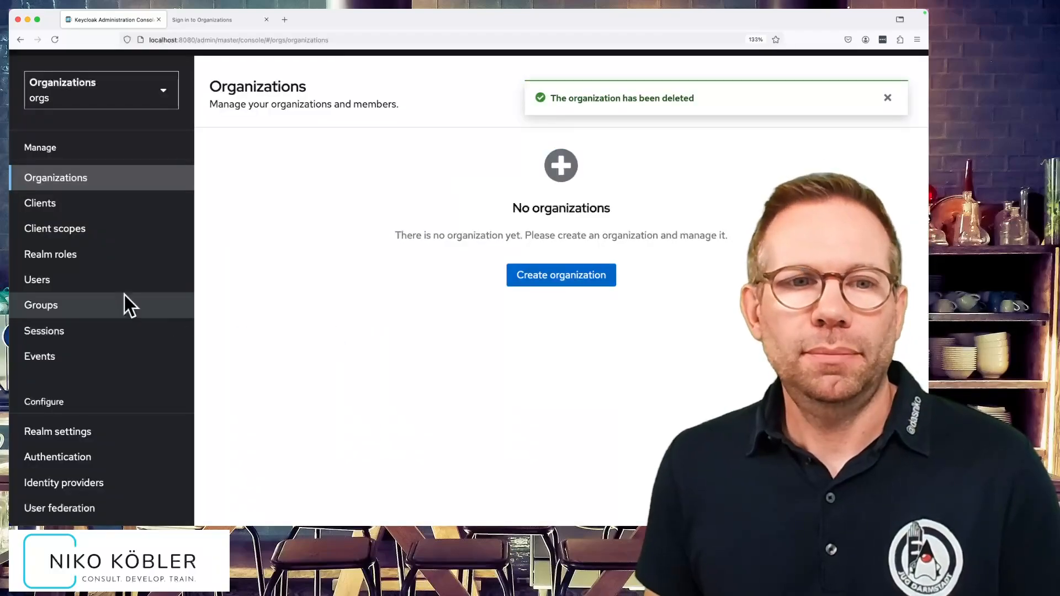
left_click(78, 280)
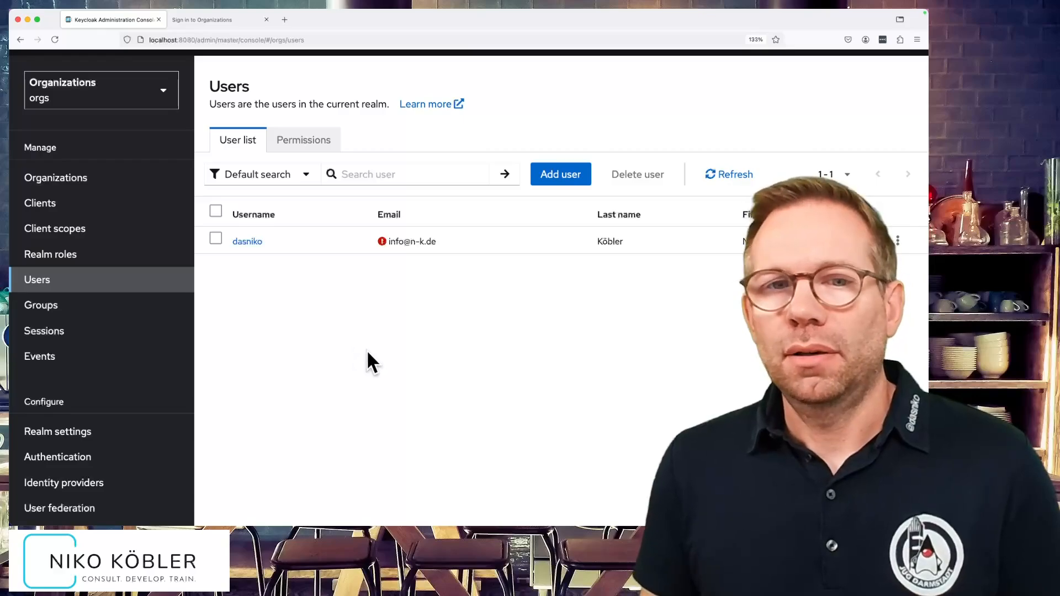
left_click(249, 242)
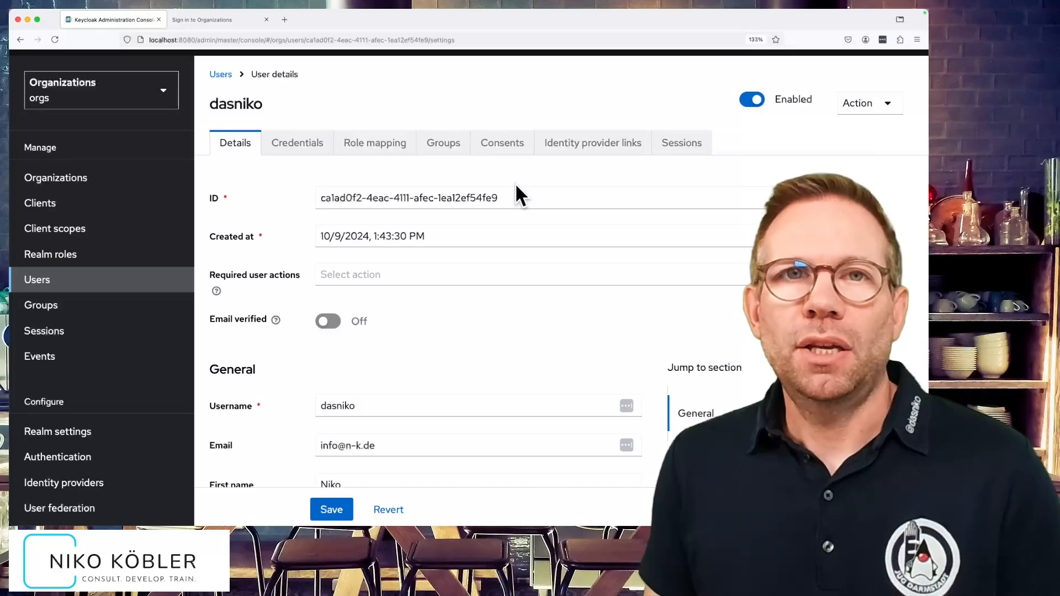
- Create and save organization 'MyOrg' with alias 'myorg' and domain 'keycloak.de'
left_click(91, 177)
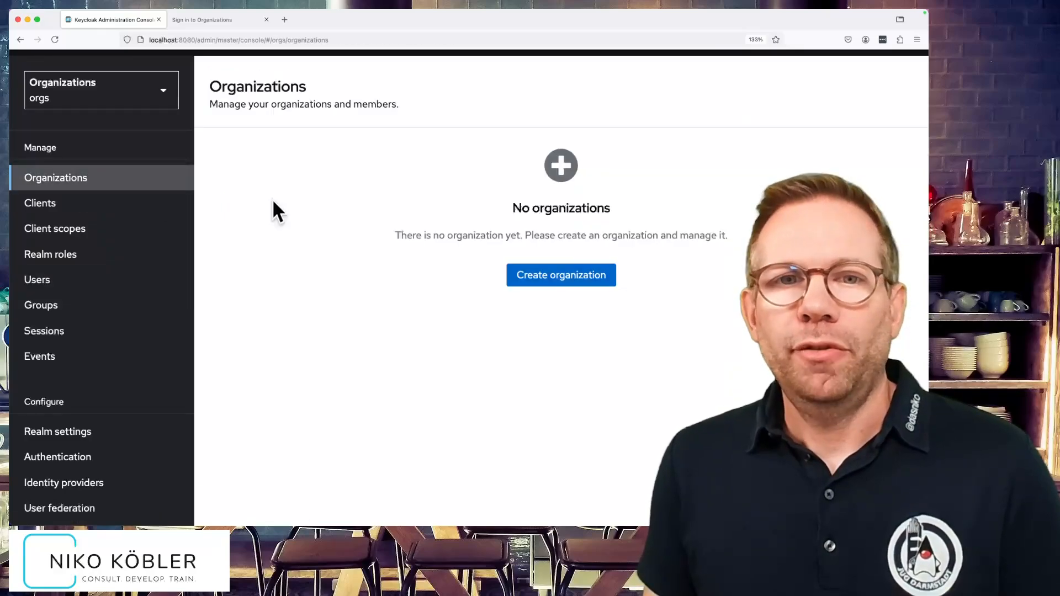
left_click(545, 282)
left_click(387, 160)
type("MyOrg")
key("Tab")
key("Tab")
type("myorg")
left_click(414, 232)
type("keycloak.de")
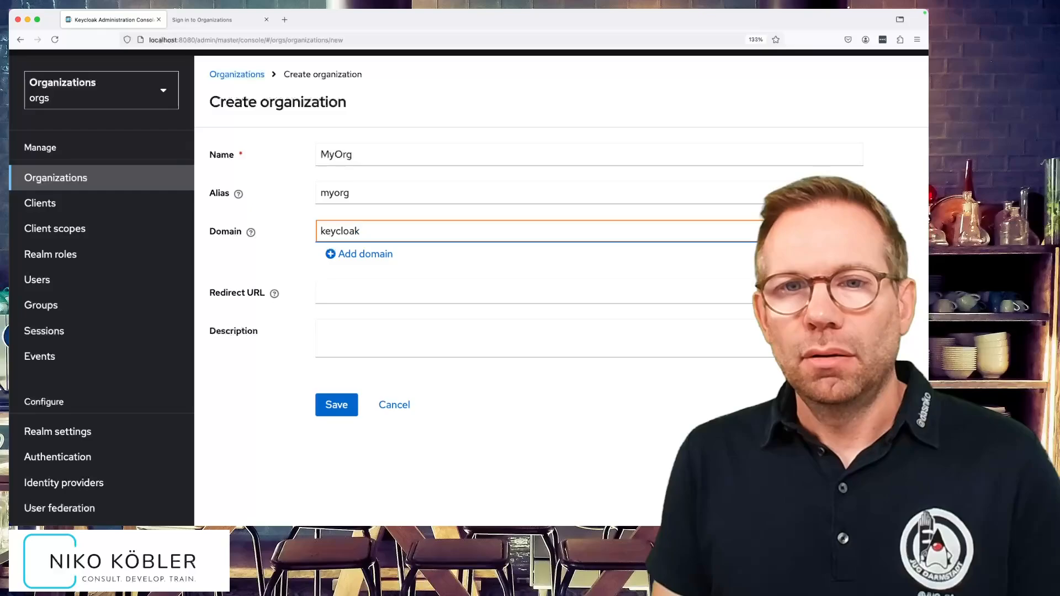
left_click(340, 404)
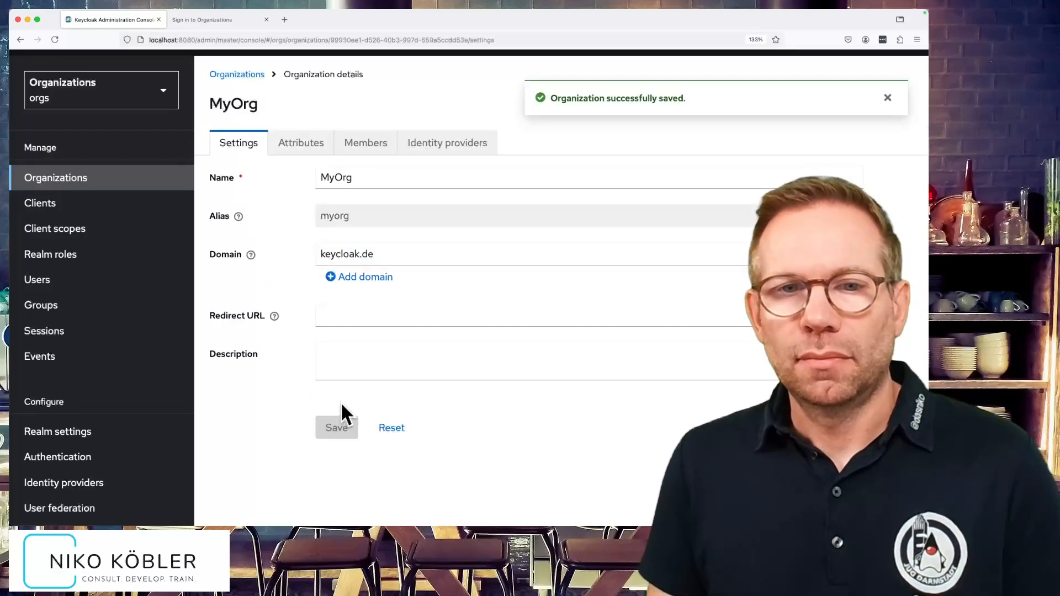
- From MyOrg's Members tab, send an invitation with the invitee's e-mail, first and last name
left_click(377, 139)
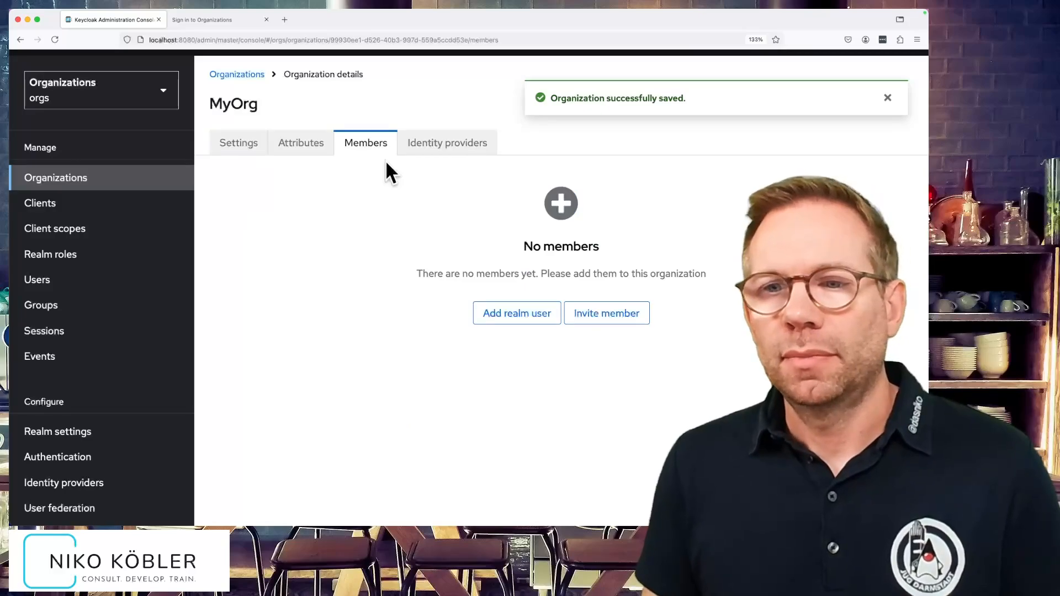
left_click(599, 318)
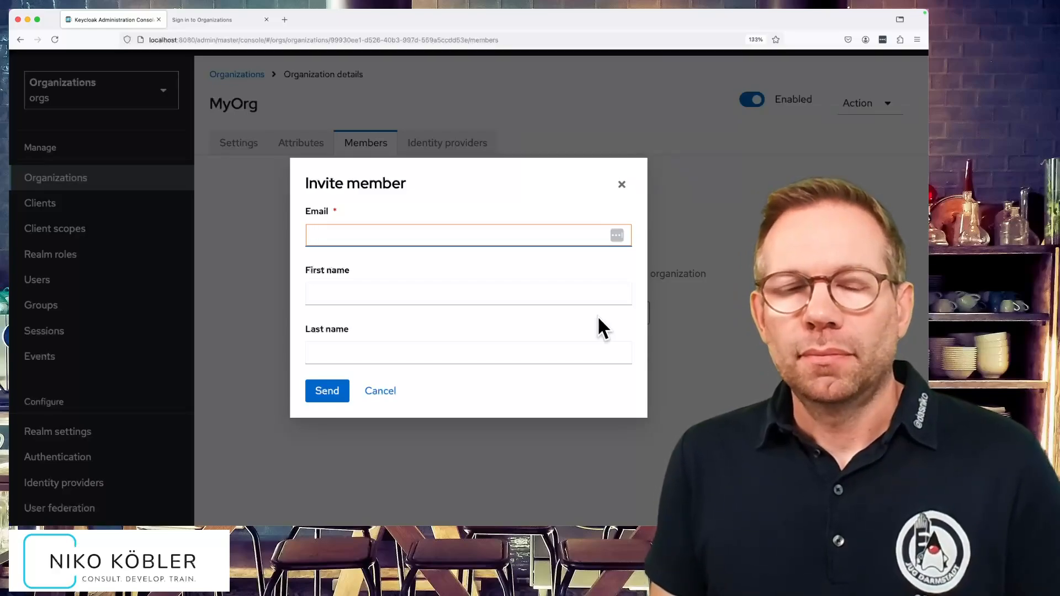
type("test")
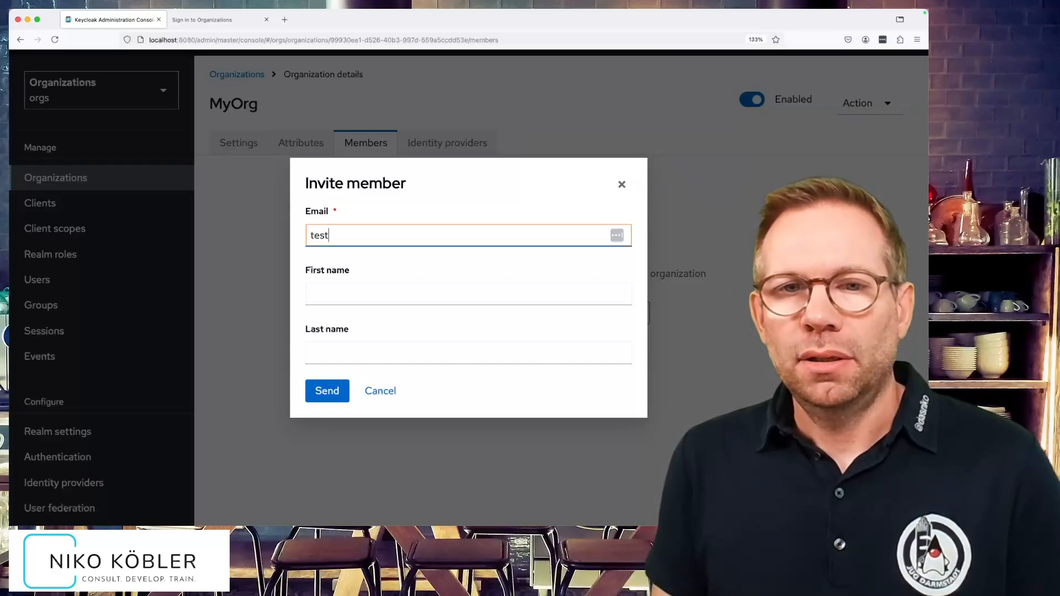
key("BackSpace")
key("BackSpace")
key("BackSpace")
type("heo@test.com")
left_click(494, 301)
type("Theo")
key("Tab")
type("Tester")
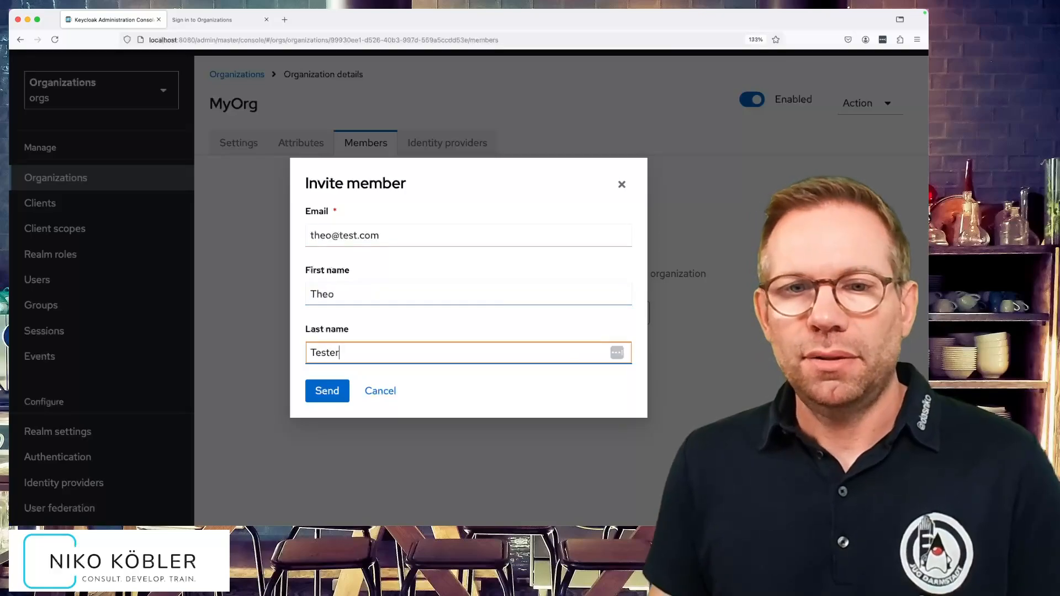
left_click(342, 389)
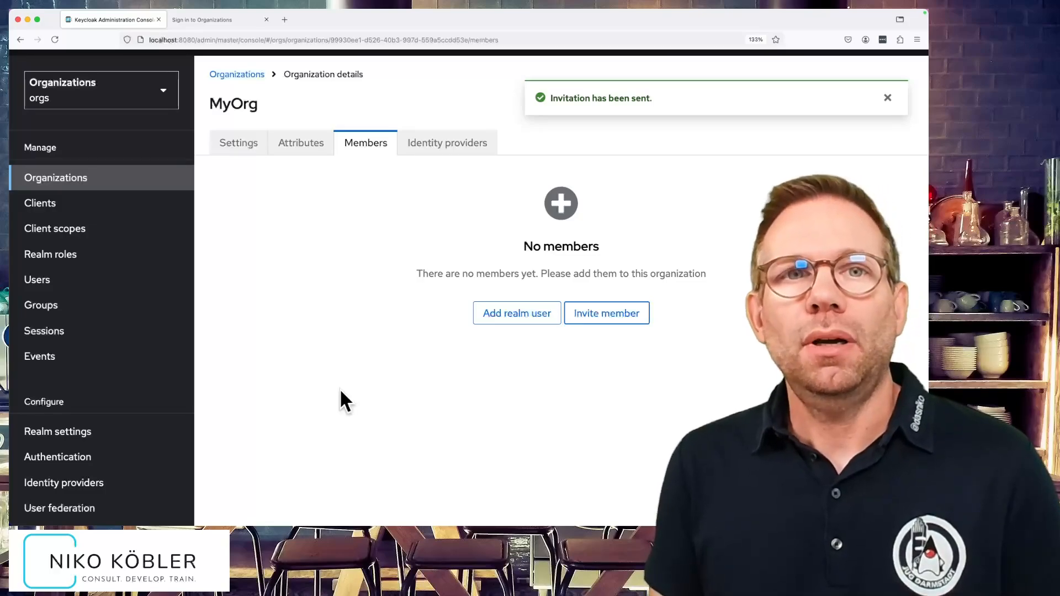
- Load Mailpit at localhost:8025 in a new tab and open the newest MyOrg invitation e-mail
key("super+t")
type("l")
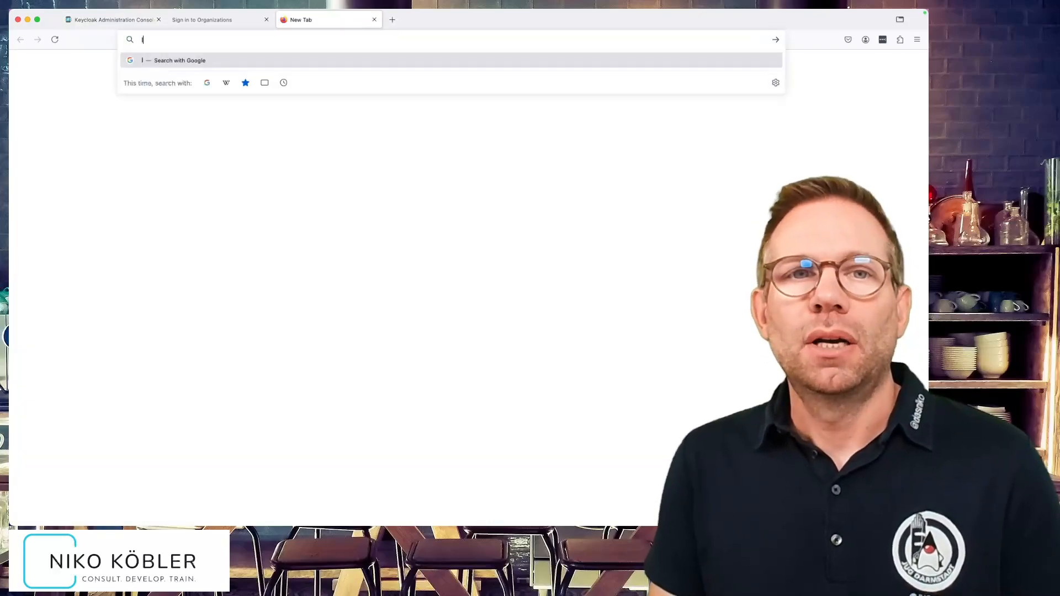
type("ocalhos")
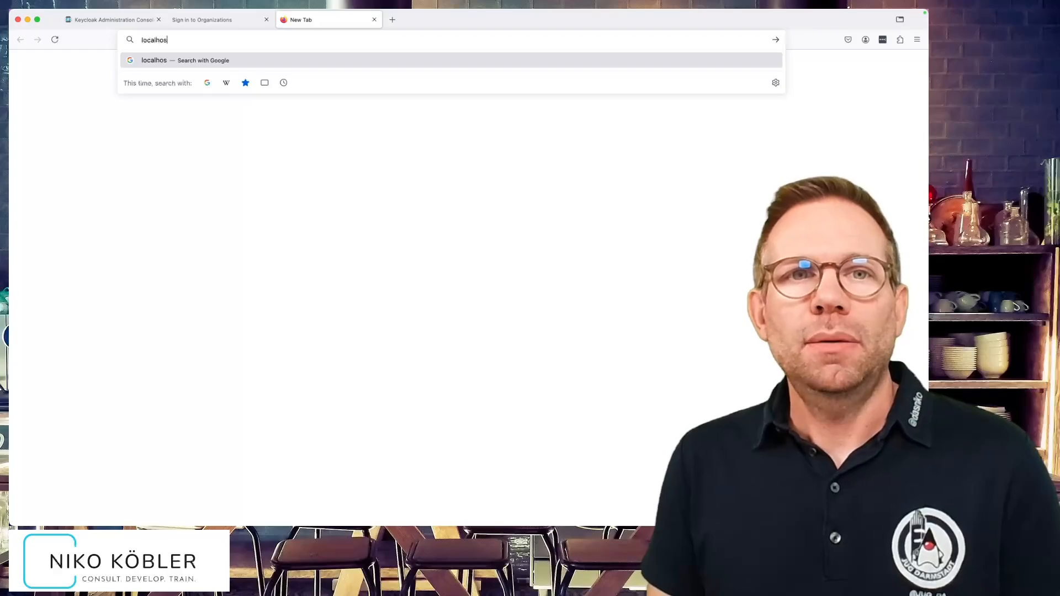
type("t:8025")
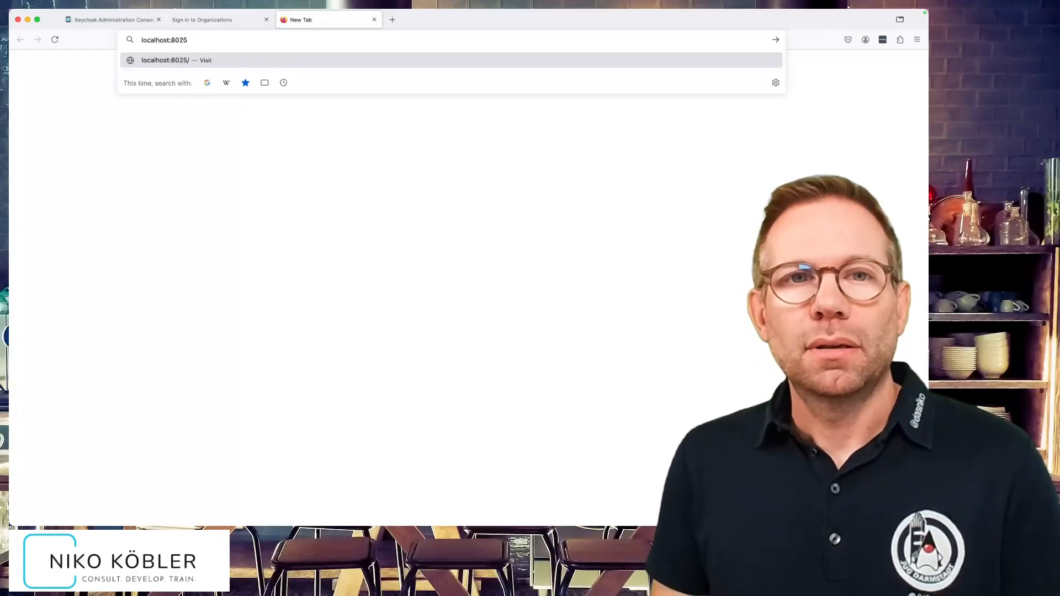
key("Return")
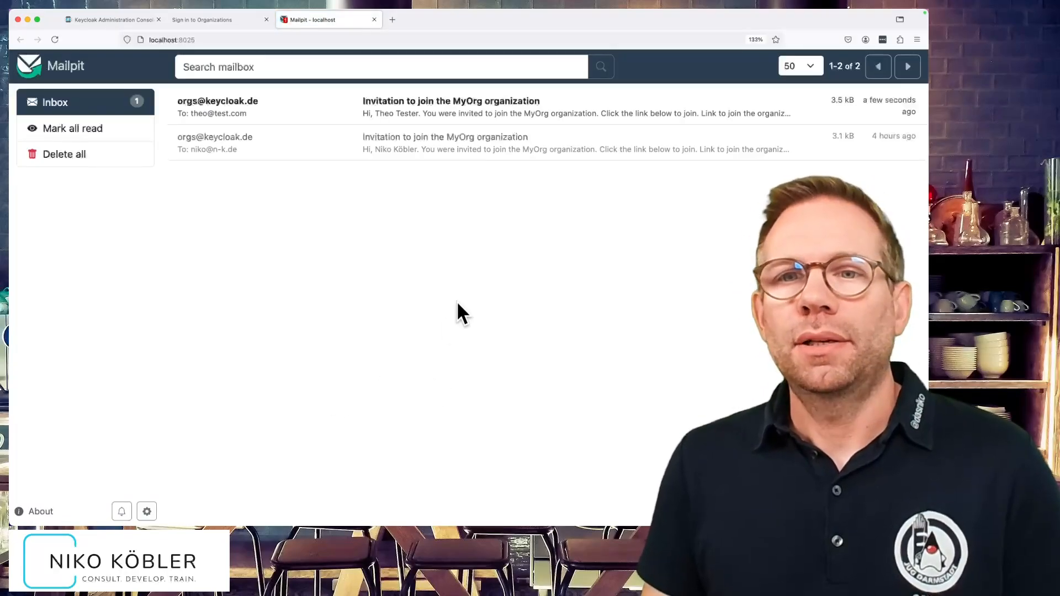
left_click(406, 104)
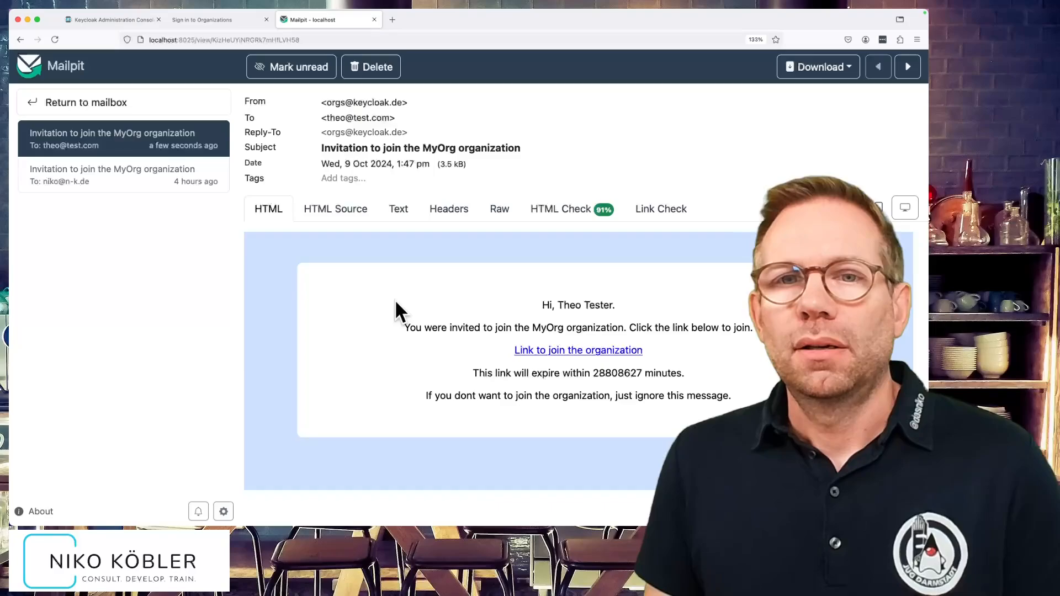
- Follow the invitation's join link and enter a username, password and password confirmation
left_click(572, 351)
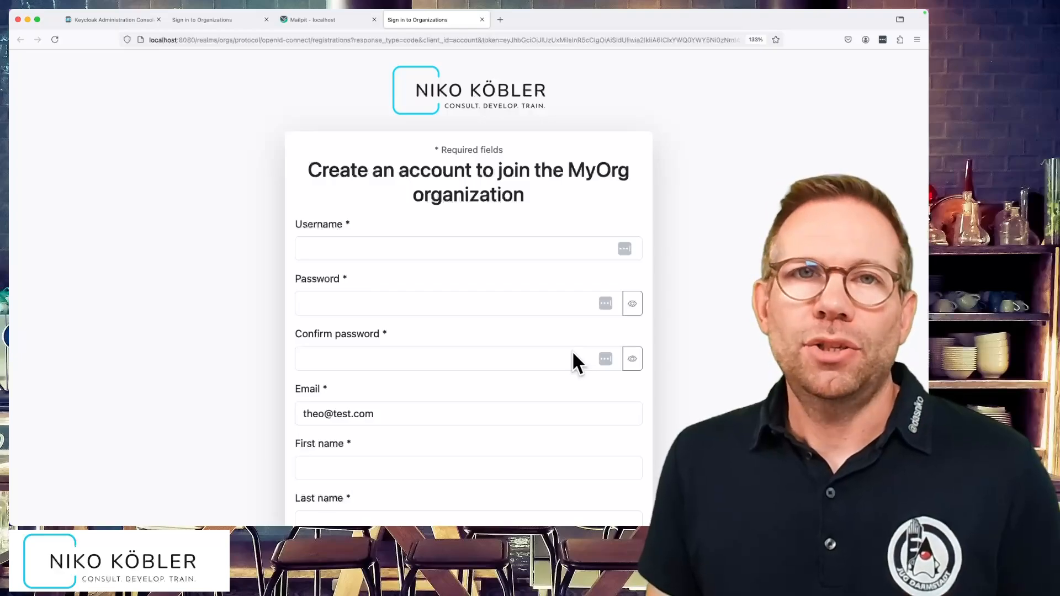
left_click(514, 249)
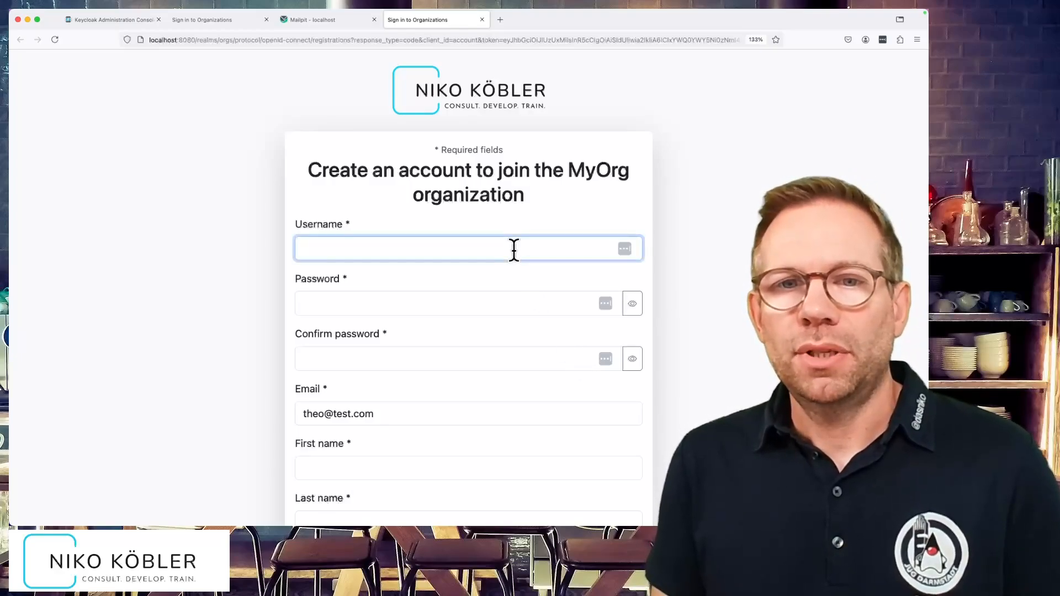
type("tester")
key("Tab")
type("test")
key("Tab")
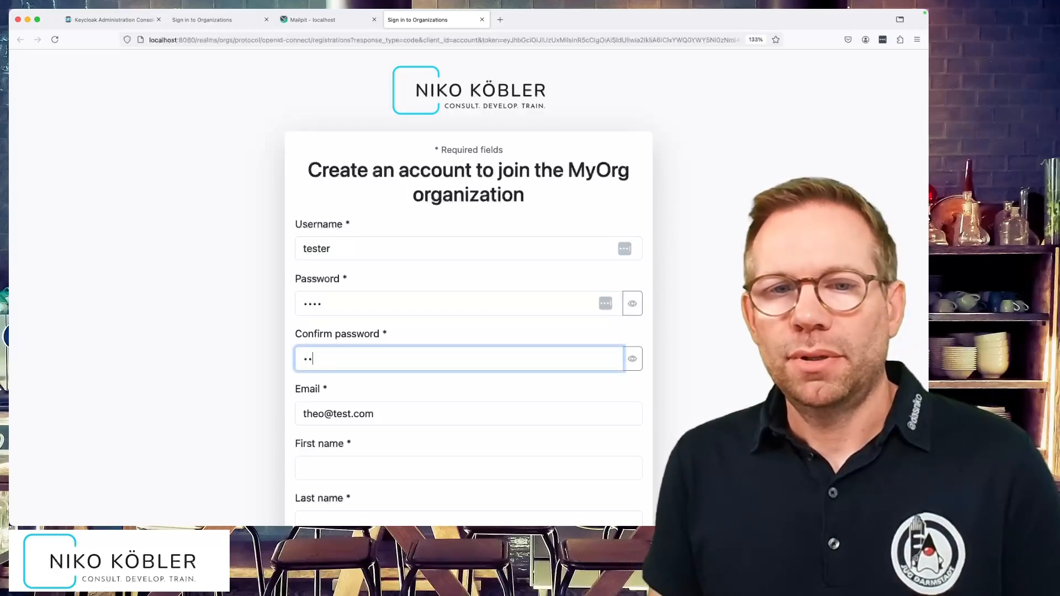
type("test")
- Fill in the member's first and last name and submit the registration
scroll(475, 373, "down", 3)
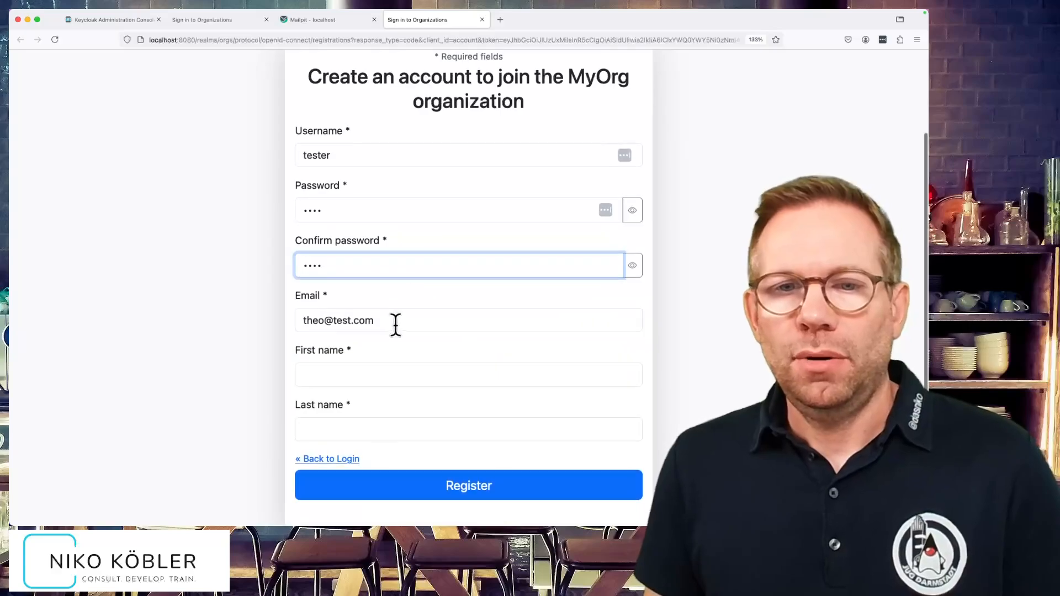
left_click(415, 368)
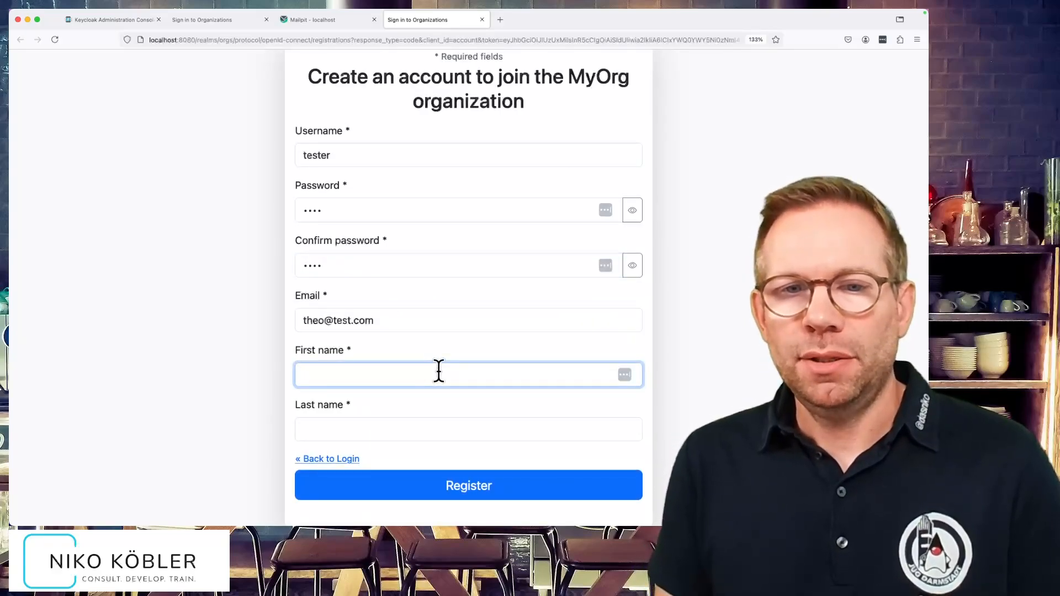
type("Rheo")
key("Tab")
type("Tester")
left_click(472, 482)
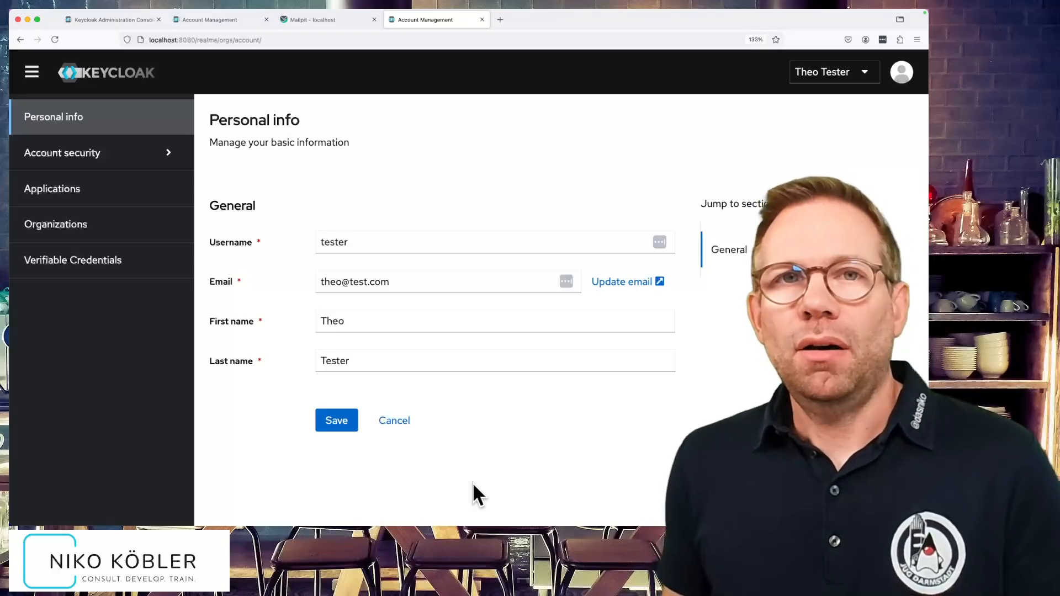
- Check the account's Organizations page lists MyOrg, return to Personal info, then switch to the admin console
left_click(57, 224)
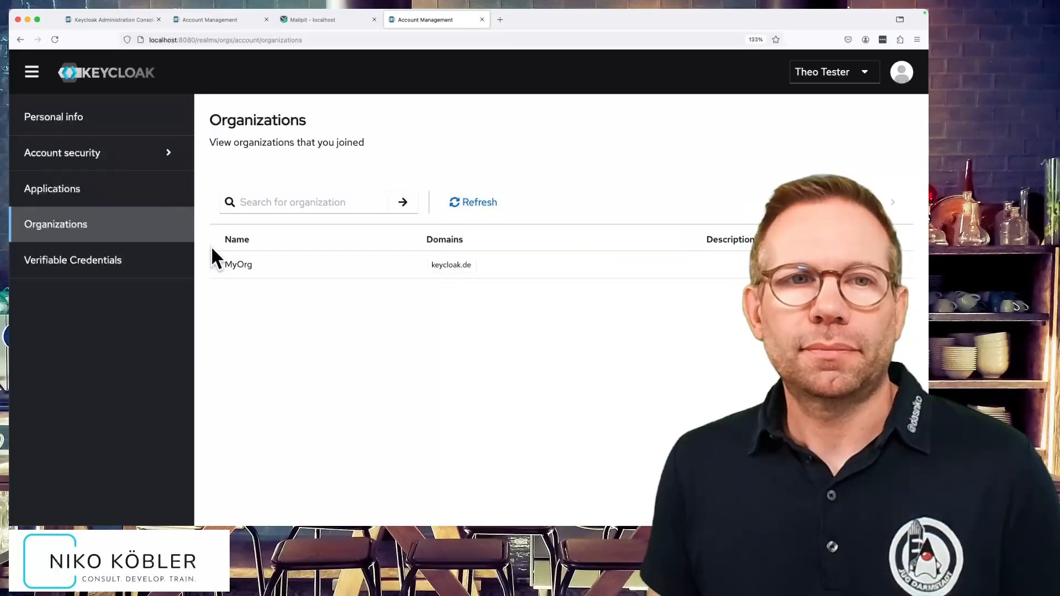
left_click(96, 111)
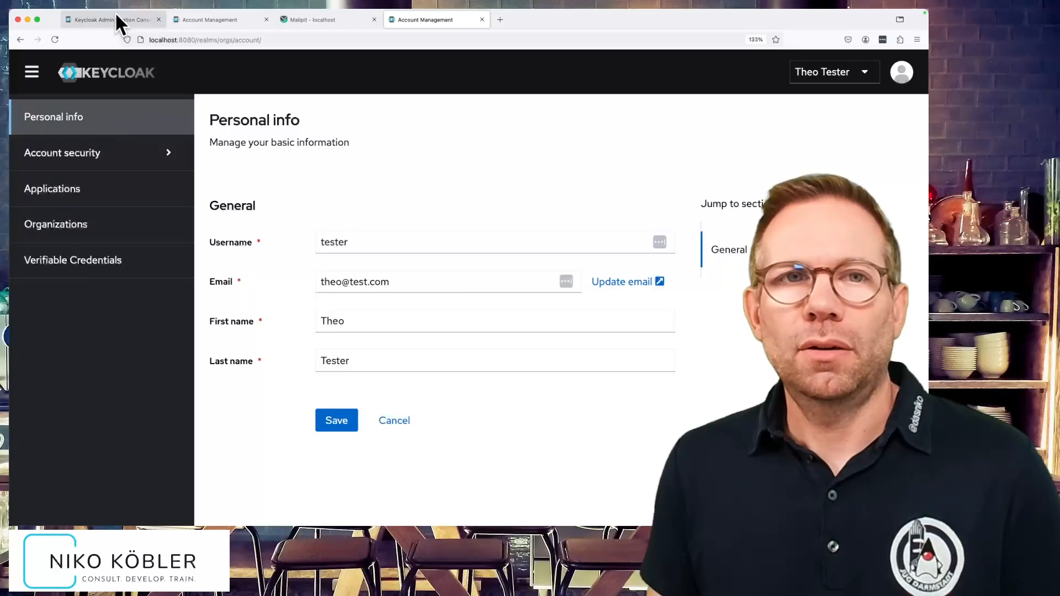
left_click(115, 17)
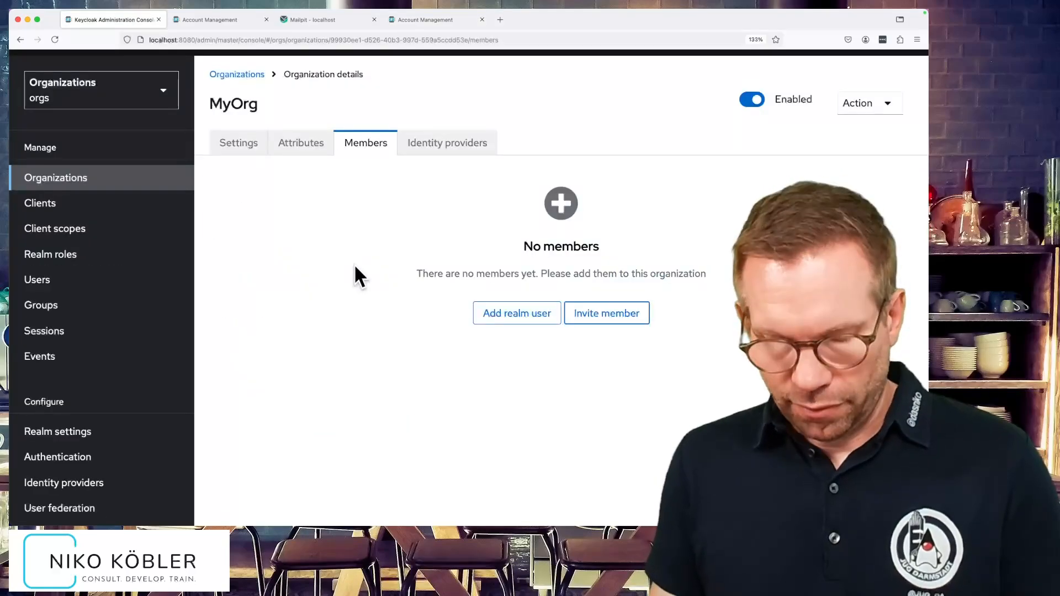
- Reload MyOrg, disable it with confirmation, and view the realm's Users list
key("super+r")
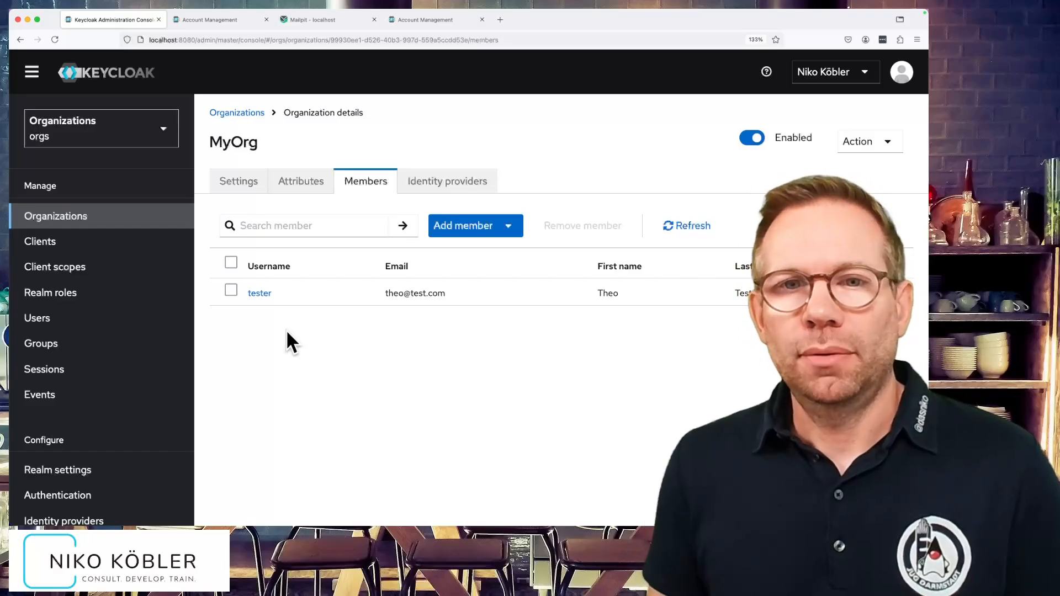
left_click(753, 139)
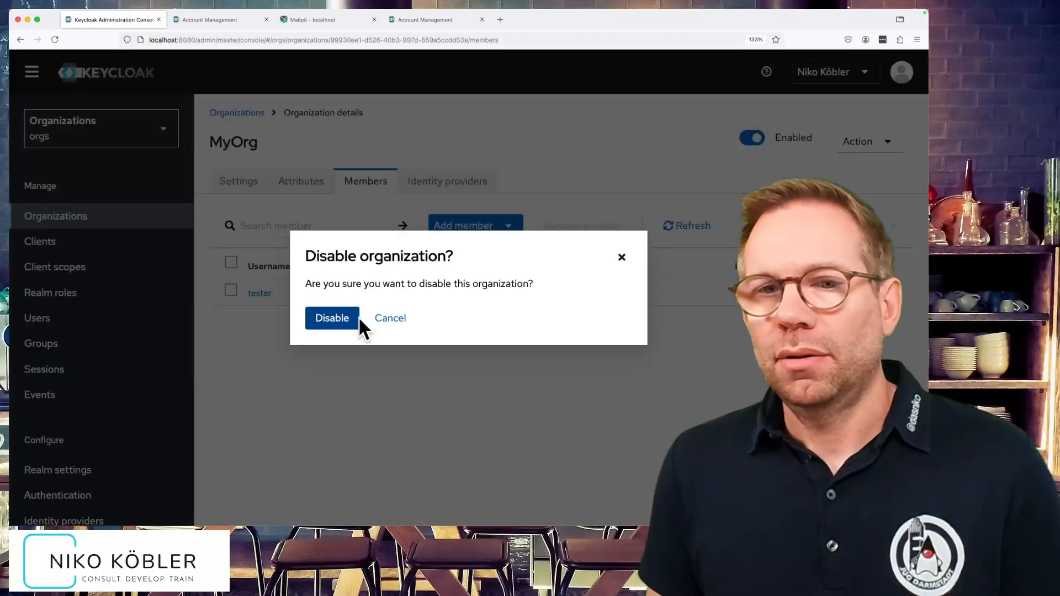
left_click(356, 318)
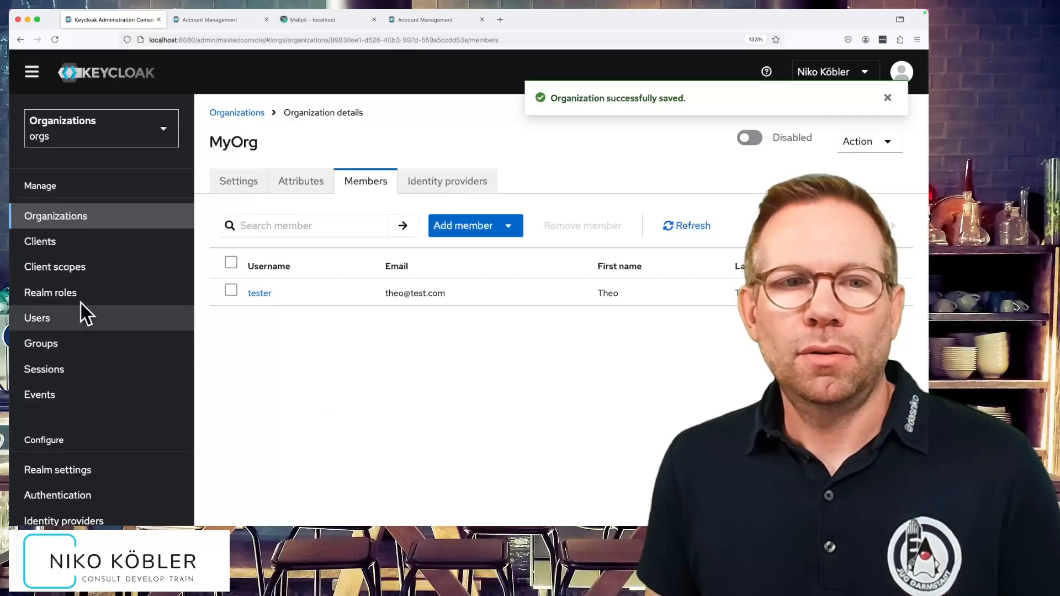
left_click(67, 318)
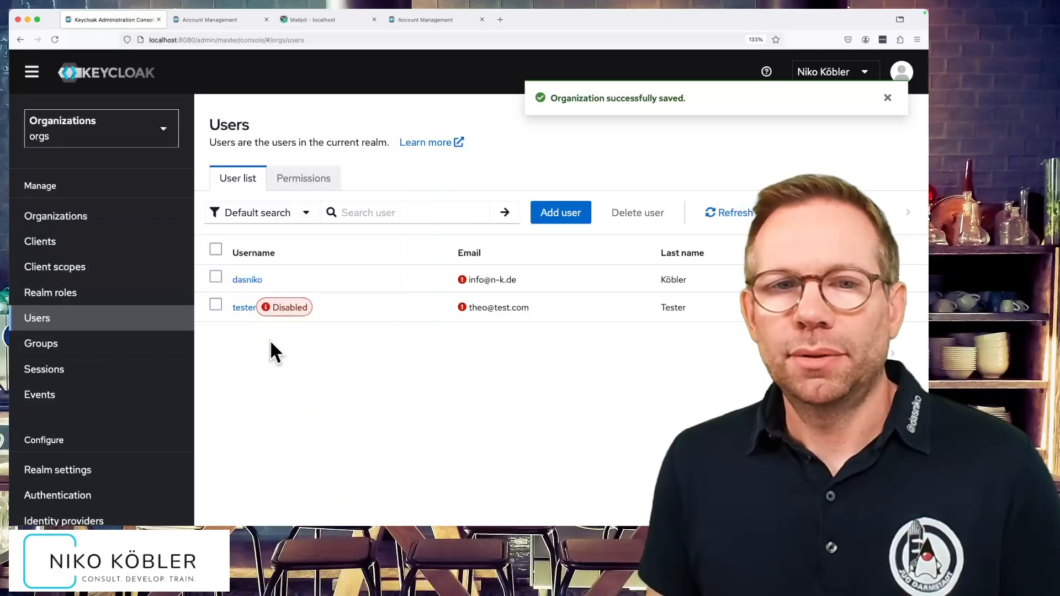
- Delete MyOrg and confirm its member is gone from the Users list, leaving only the federated user
left_click(85, 221)
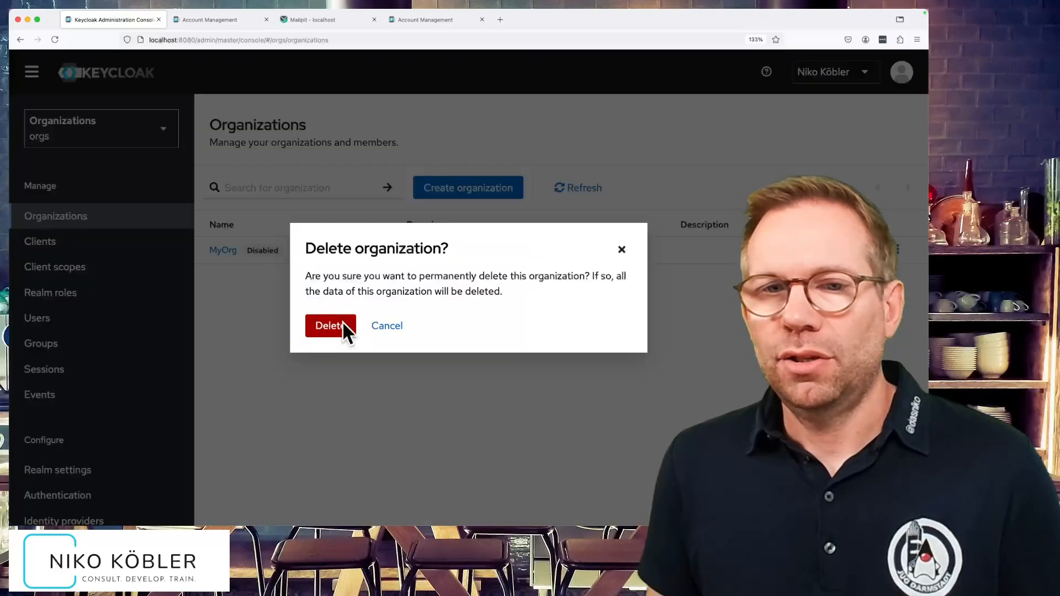
left_click(343, 321)
left_click(88, 318)
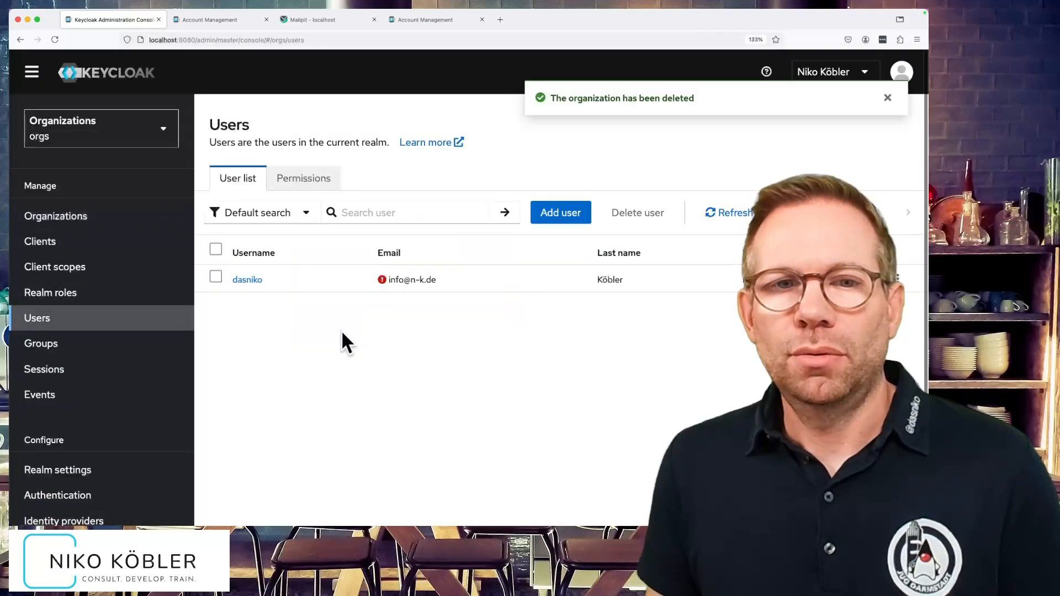